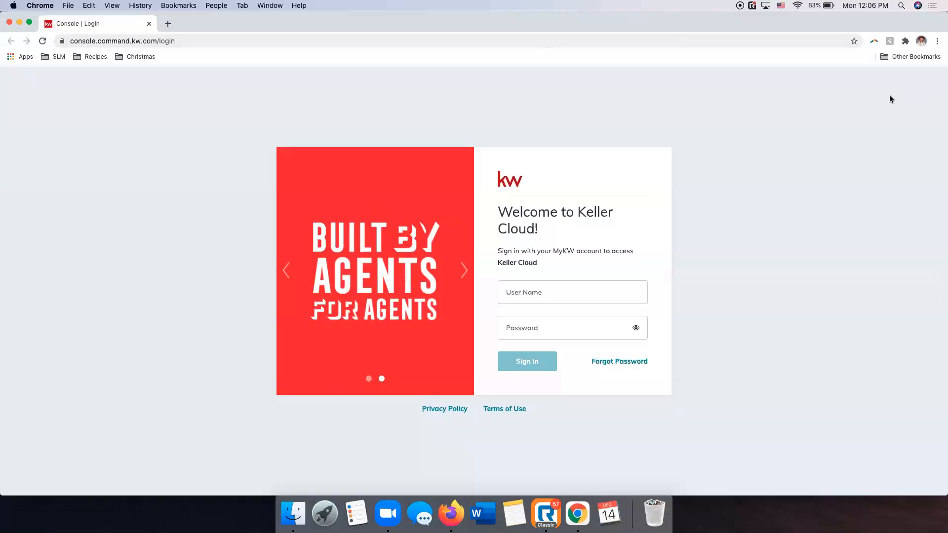
Sign in to Keller Cloud with the account's user name and password, and accept the site's cookies.
click(559, 292)
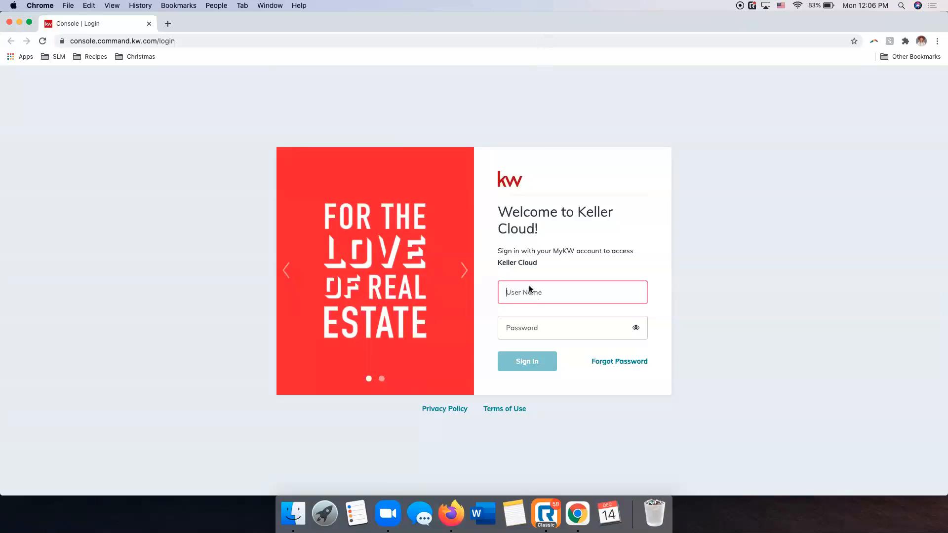
text(sleroy)
key(Tab)
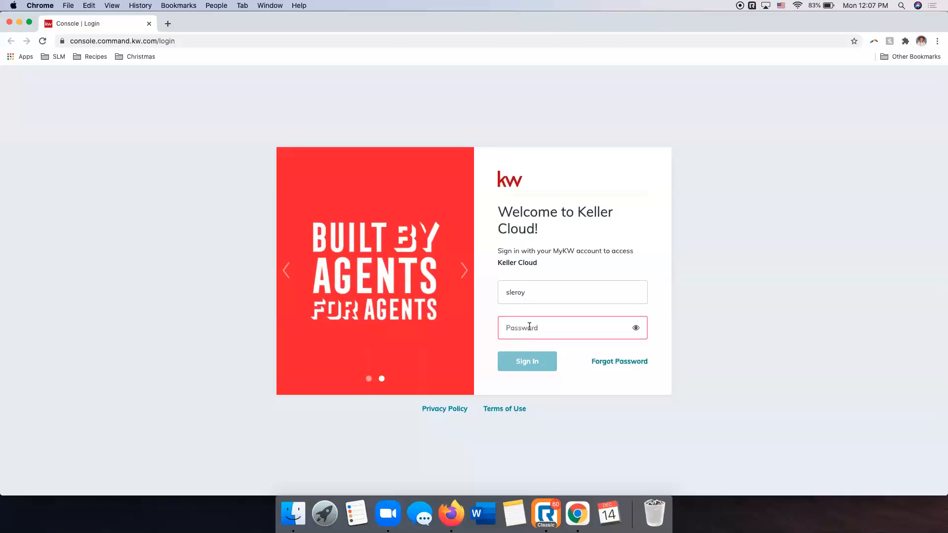
text(****)
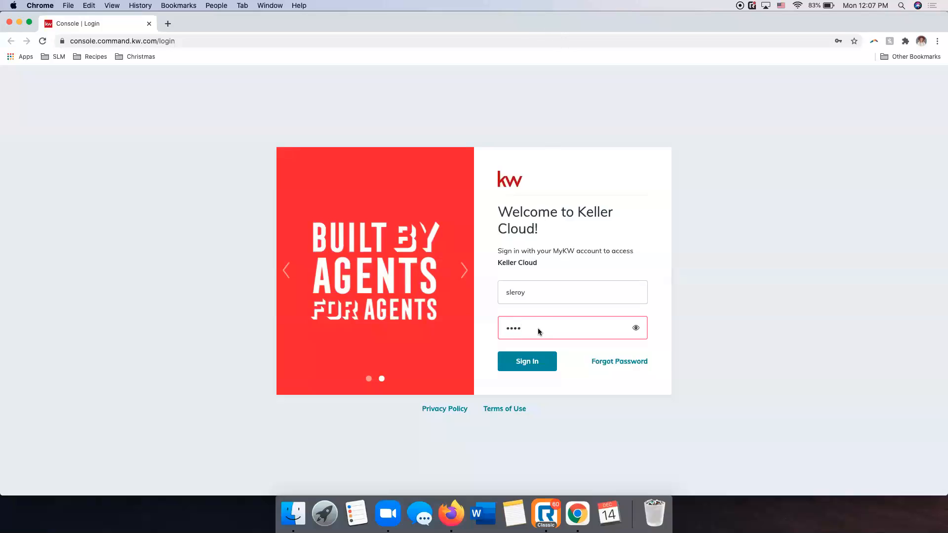
double_click(531, 330)
text(***********)
key(Return)
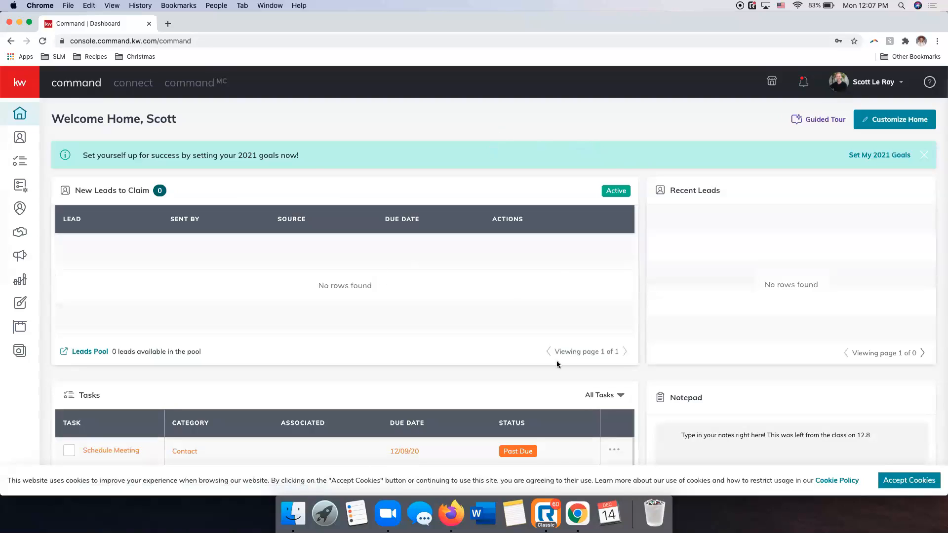
click(899, 481)
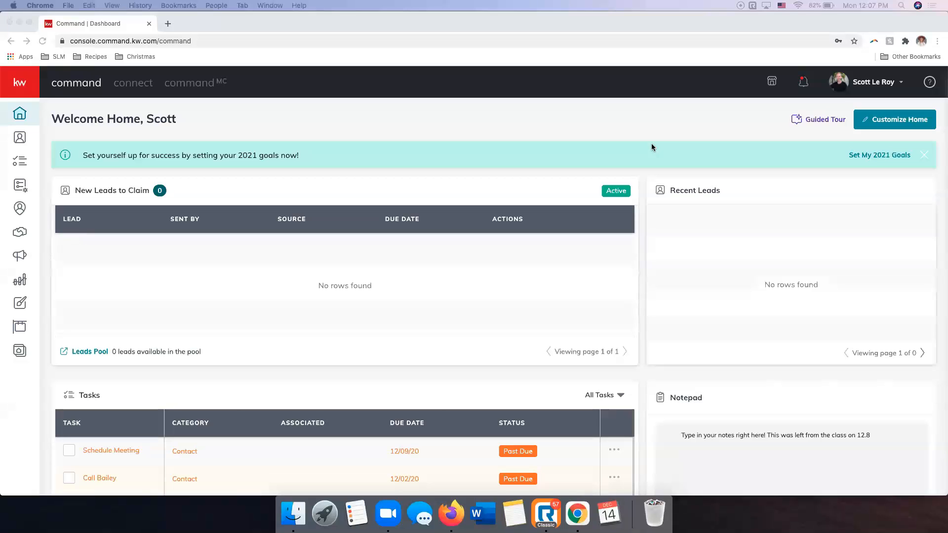
Open the signed-in account's settings page listing the connected applications.
click(616, 134)
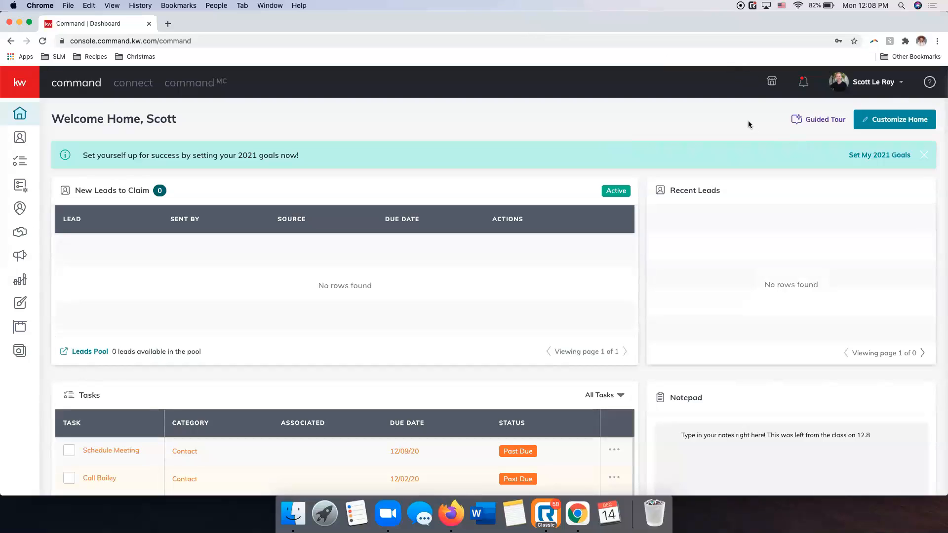
click(866, 85)
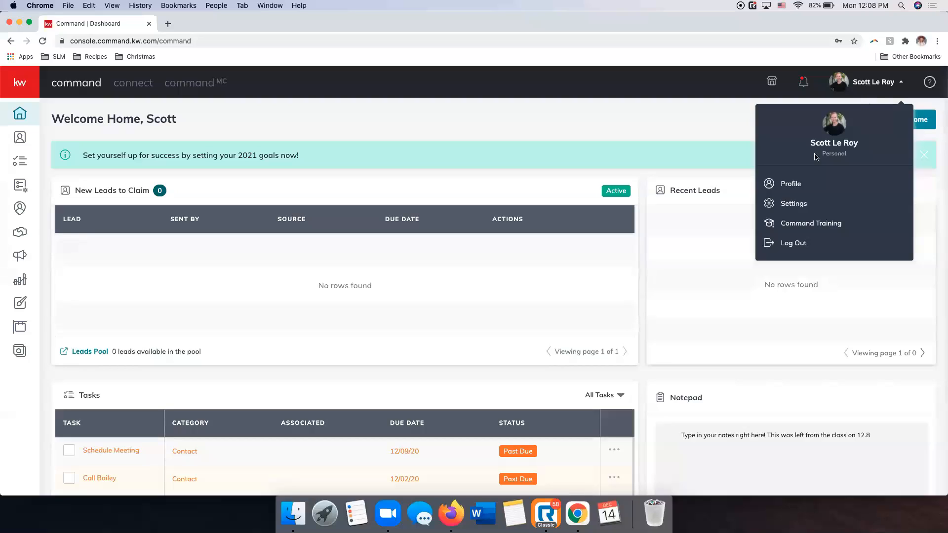
click(821, 204)
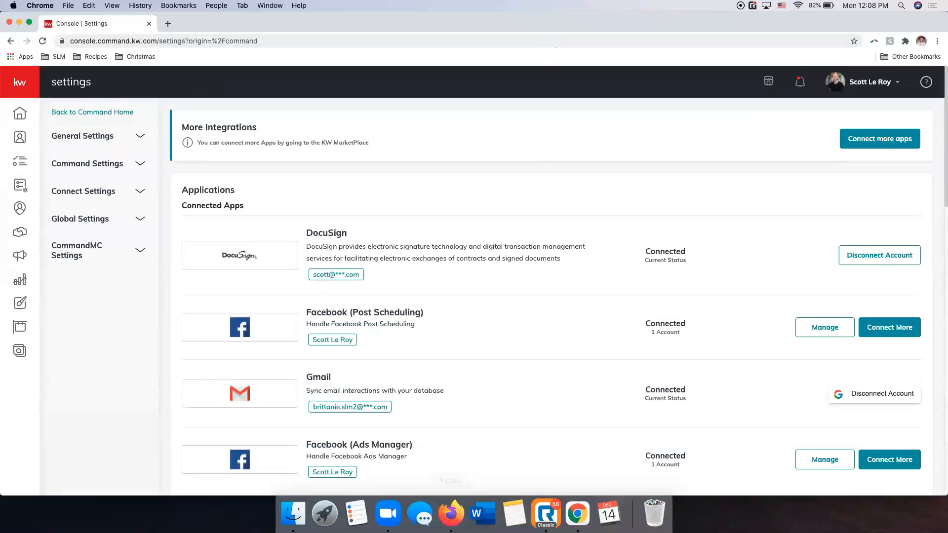
click(451, 513)
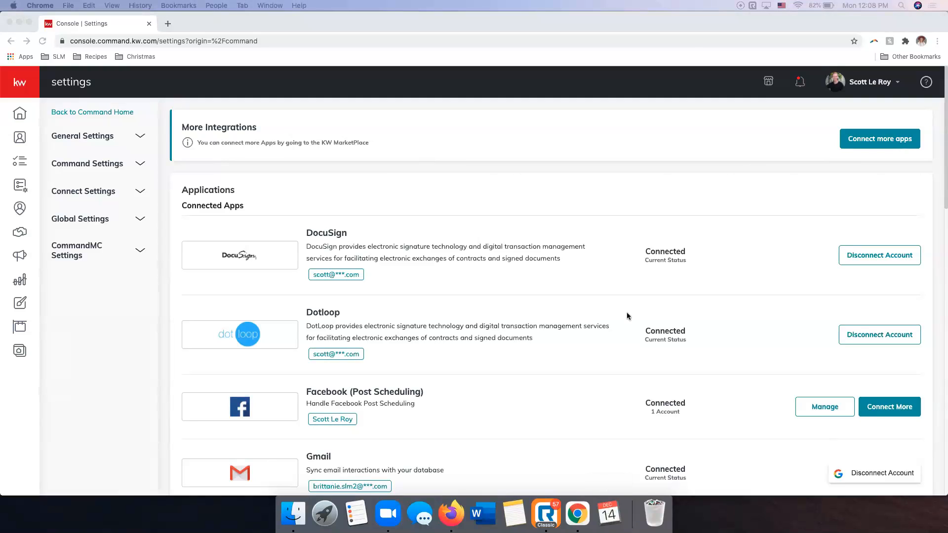
click(532, 118)
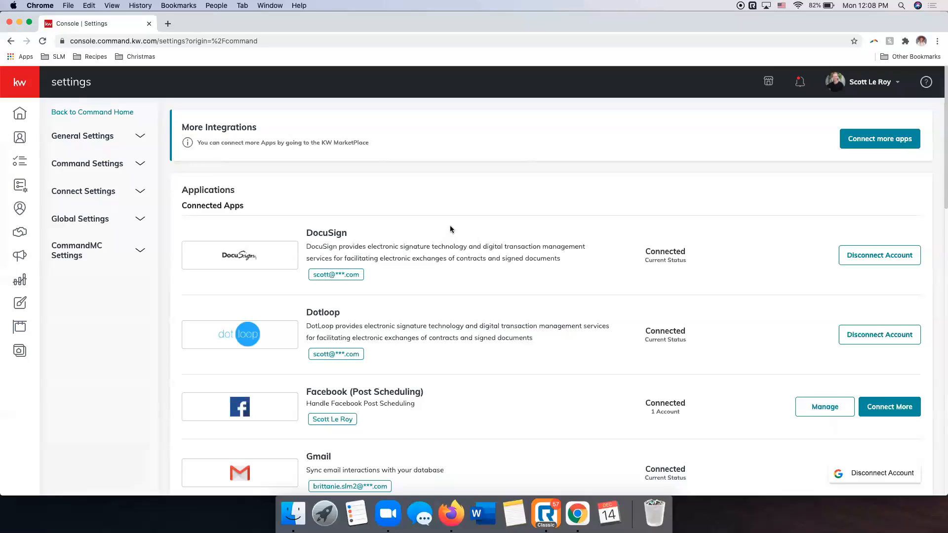
Examine the connected apps and the Social and Productivity integrations on the settings page.
scroll(450, 226, down, 1)
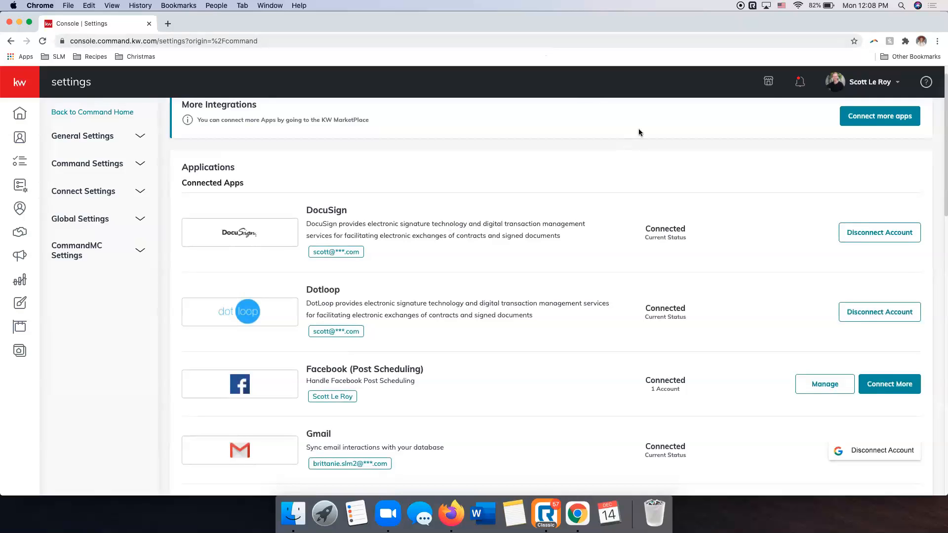
scroll(617, 148, down, 4)
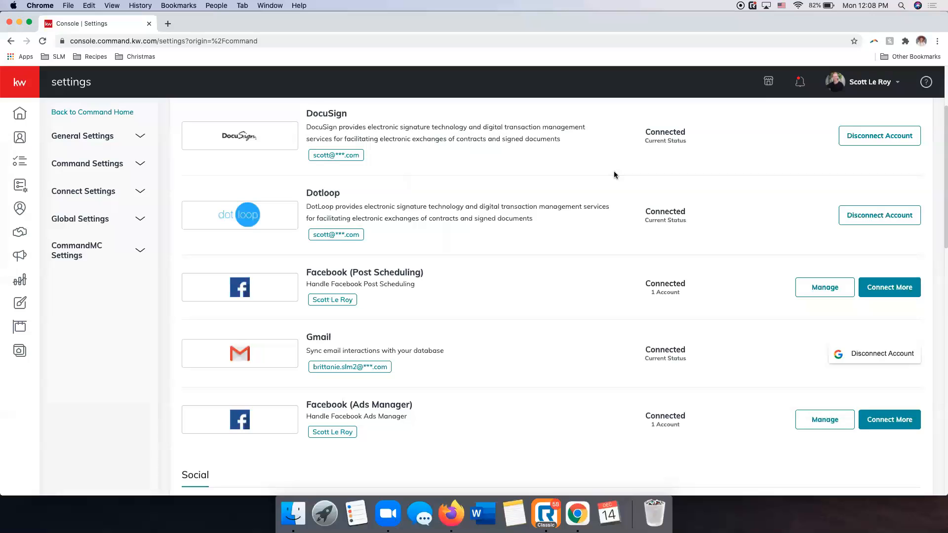
scroll(614, 172, up, 3)
scroll(614, 172, down, 3)
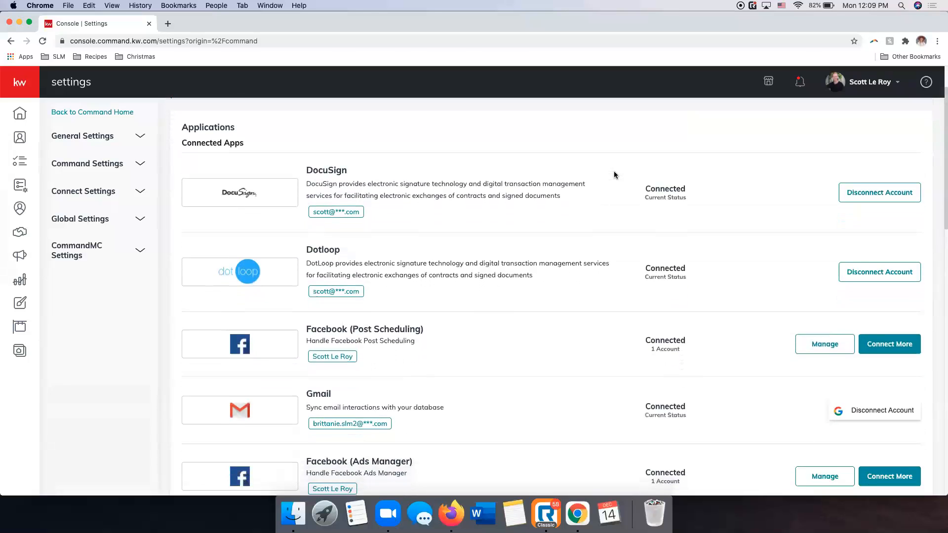
scroll(615, 175, down, 3)
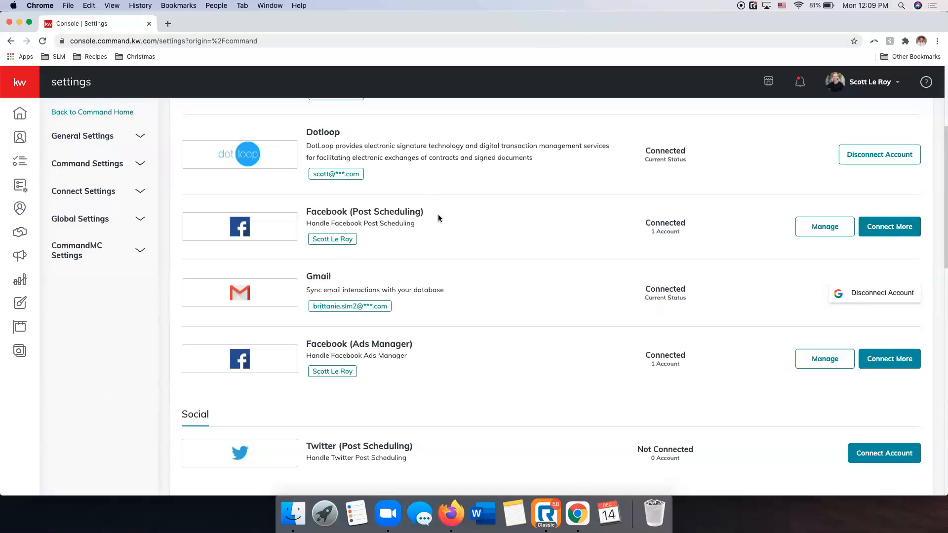
scroll(523, 333, down, 1)
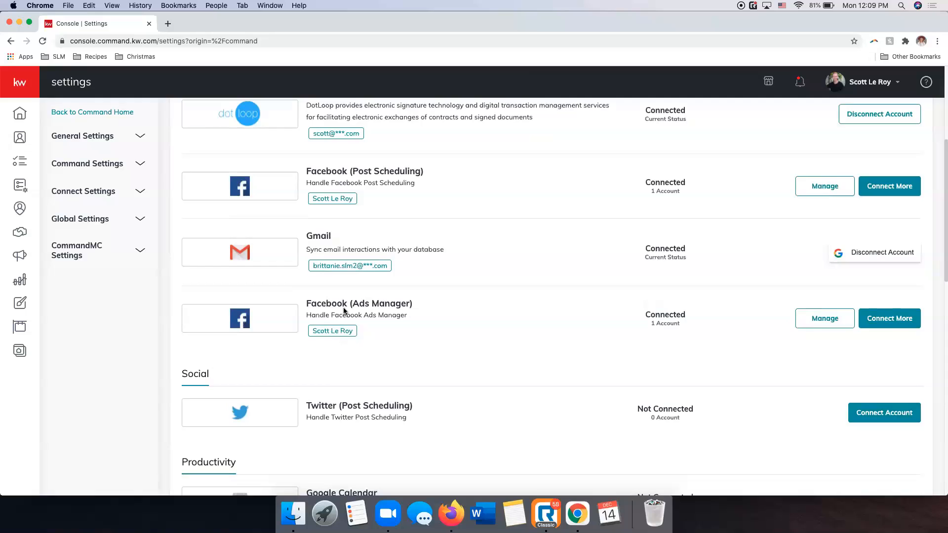
scroll(344, 311, down, 1)
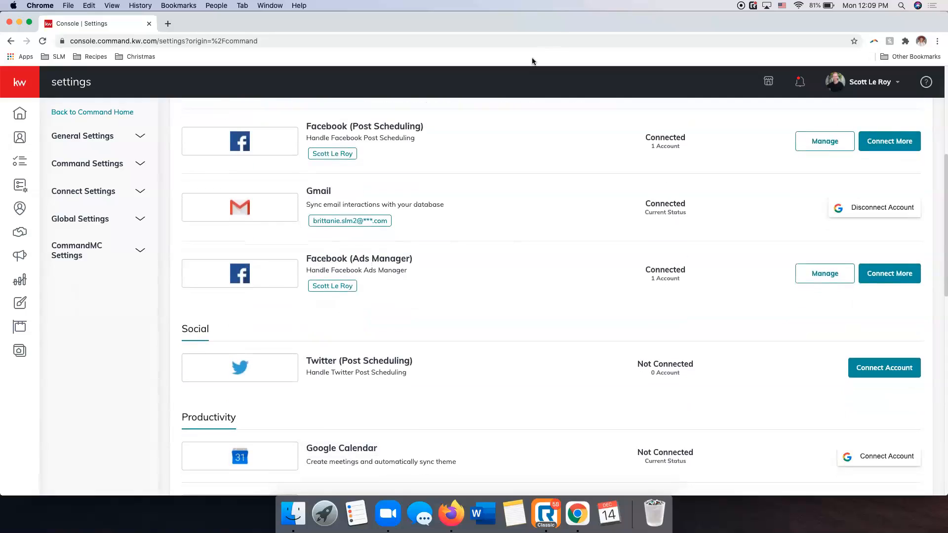
scroll(470, 254, down, 3)
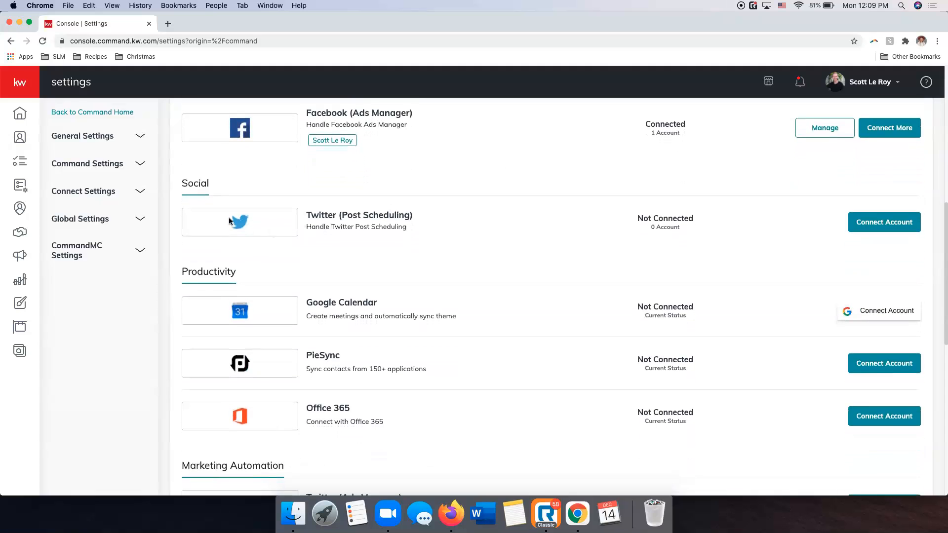
scroll(404, 232, up, 1)
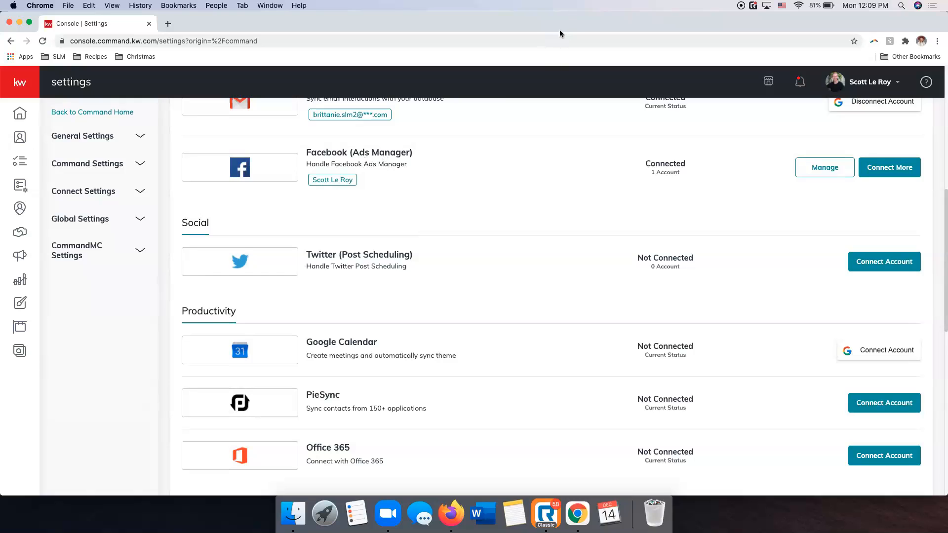
Open the Facebook login for connecting another Facebook (Ads Manager) account, and close it without logging in.
scroll(446, 176, up, 1)
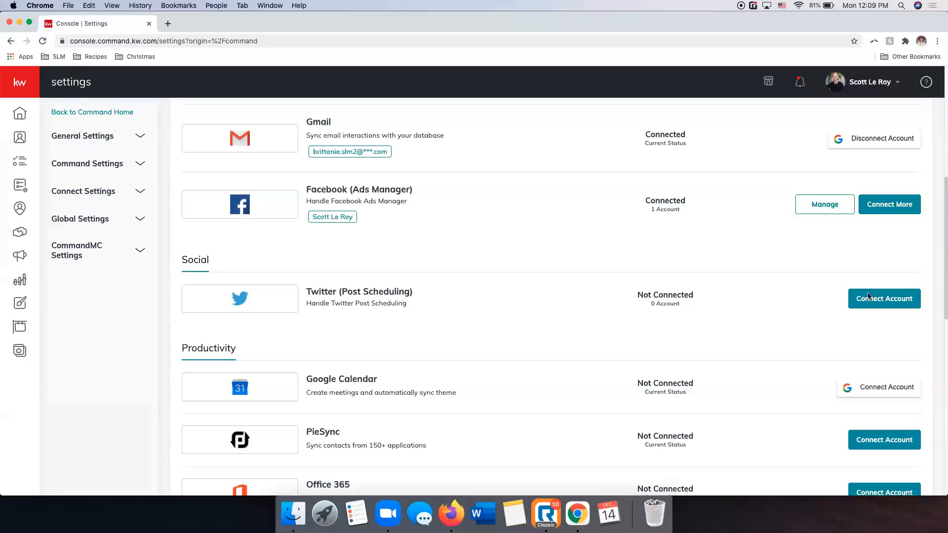
click(889, 213)
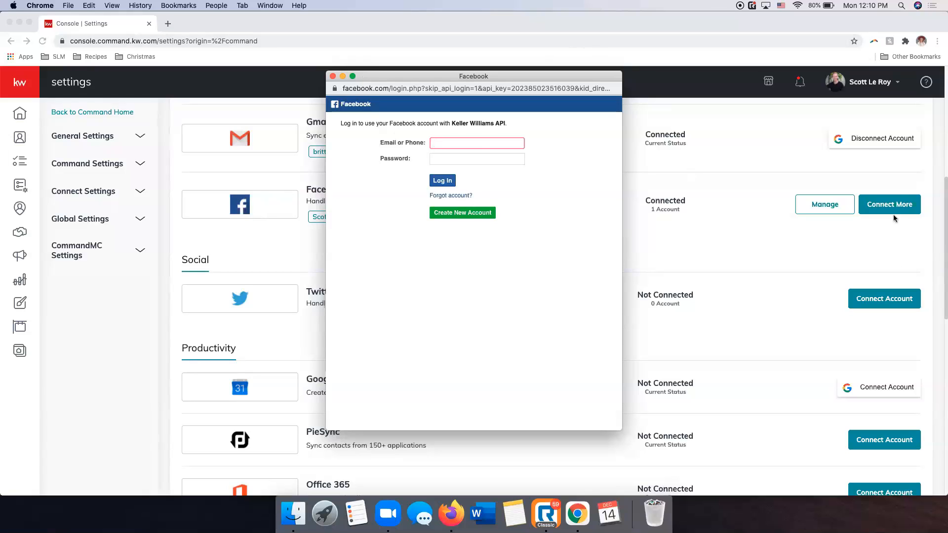
click(333, 77)
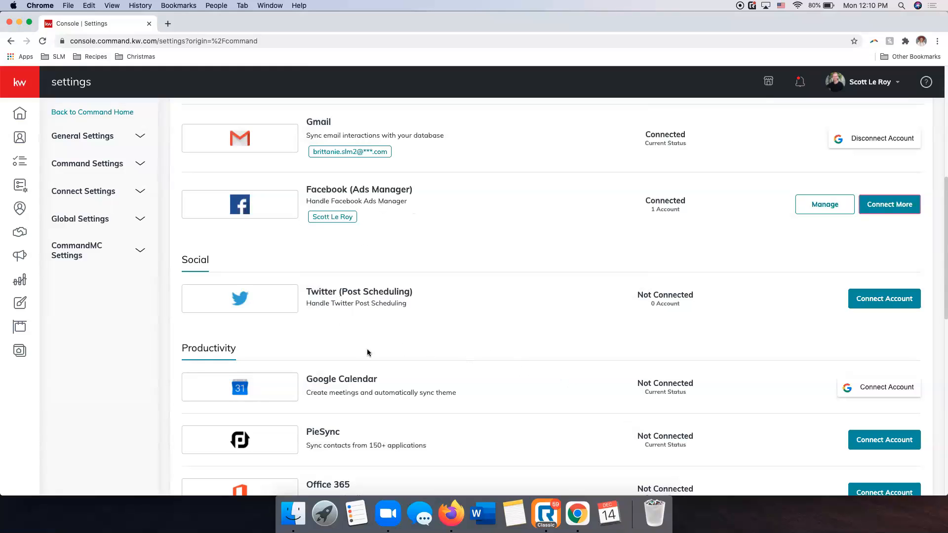
Review the Productivity, Marketing Automation and Email Services integrations available for connection.
scroll(373, 330, down, 2)
scroll(535, 307, down, 5)
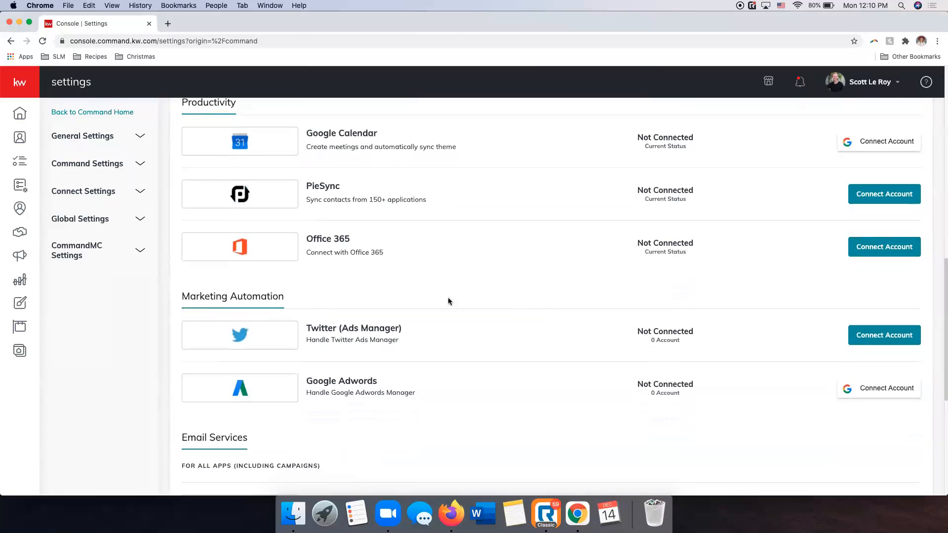
scroll(410, 256, up, 3)
scroll(351, 216, down, 6)
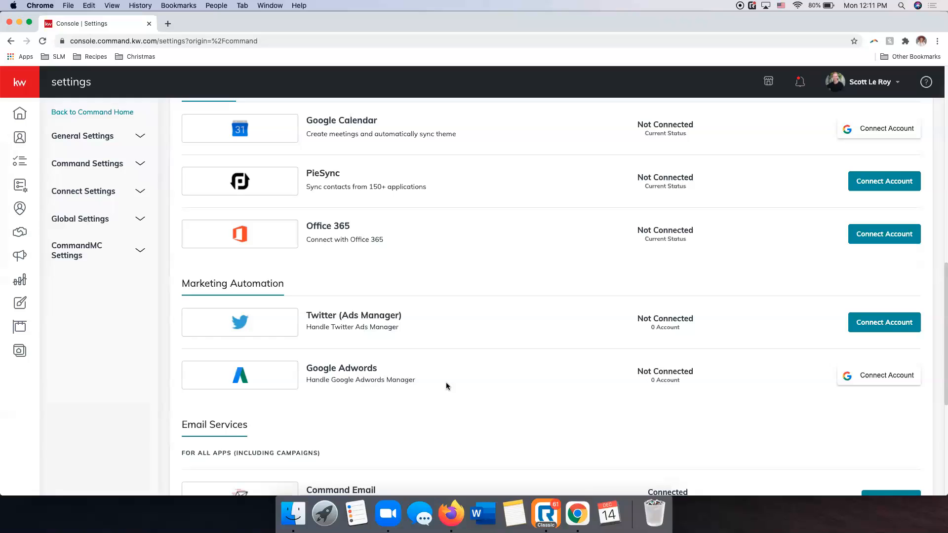
scroll(447, 387, up, 10)
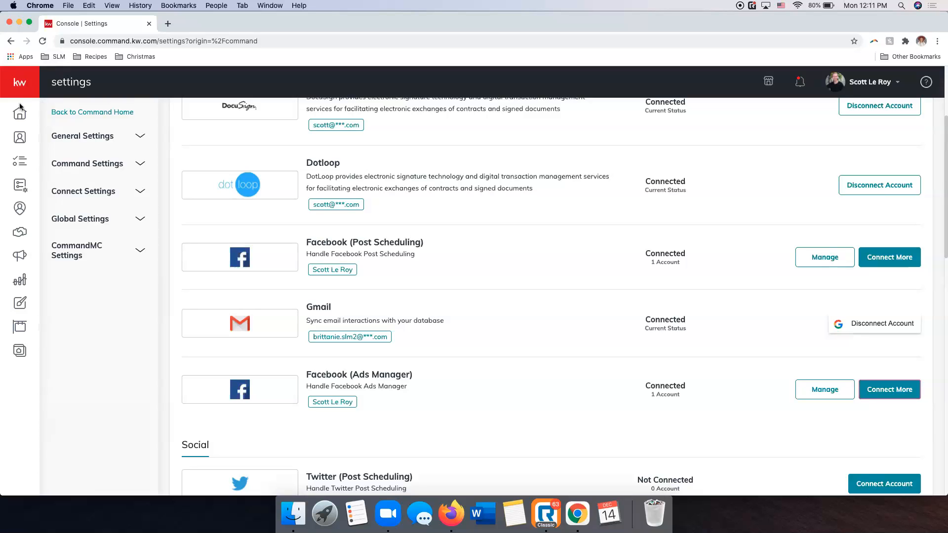
Open the payment profile in Campaigns and review the payment information and the ad spend metrics per channel.
click(15, 80)
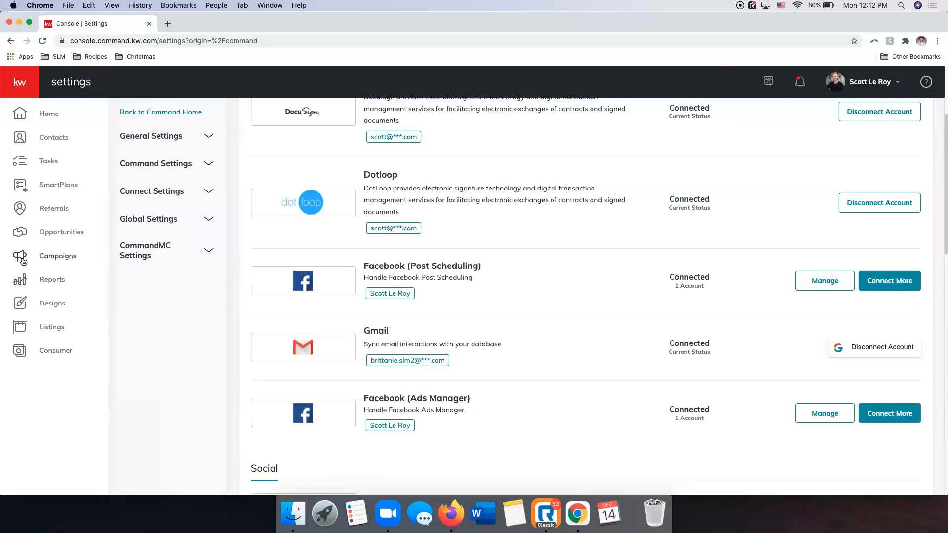
click(58, 257)
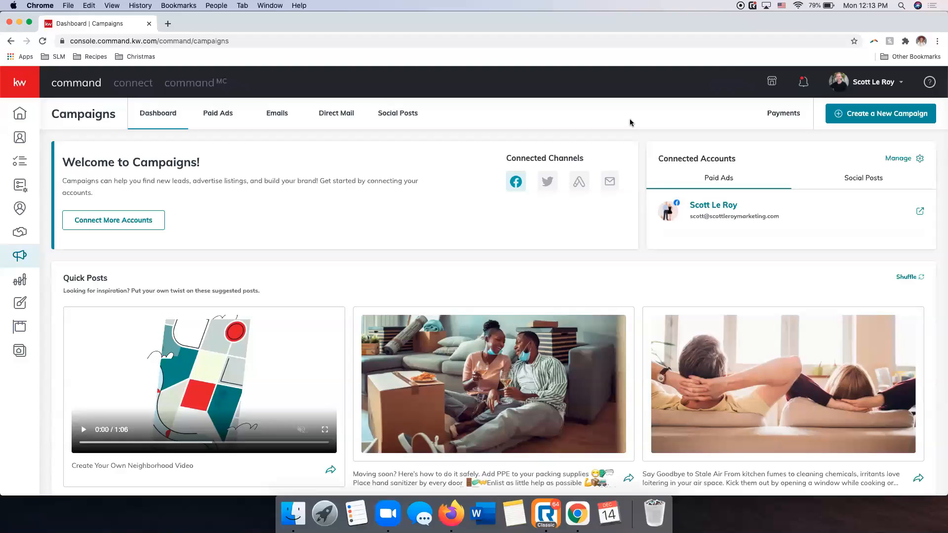
click(780, 117)
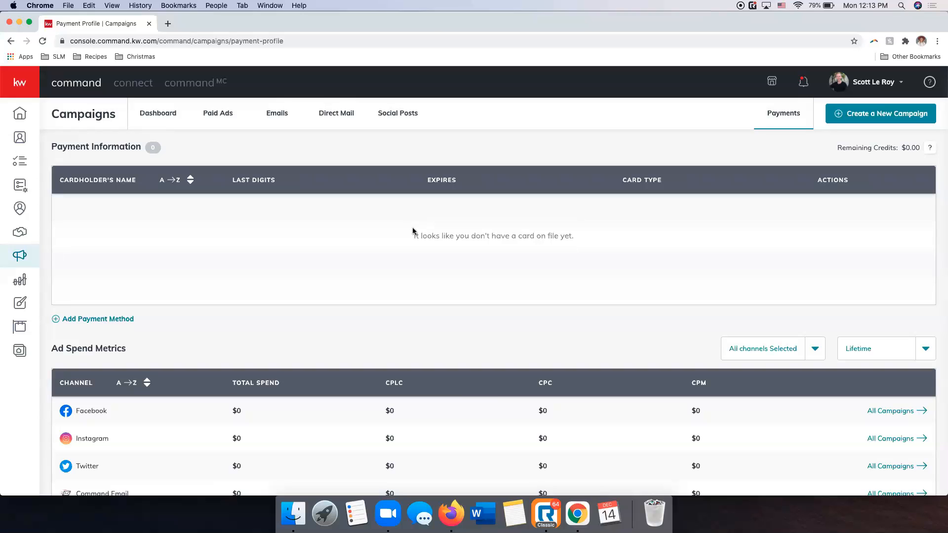
scroll(413, 235, down, 5)
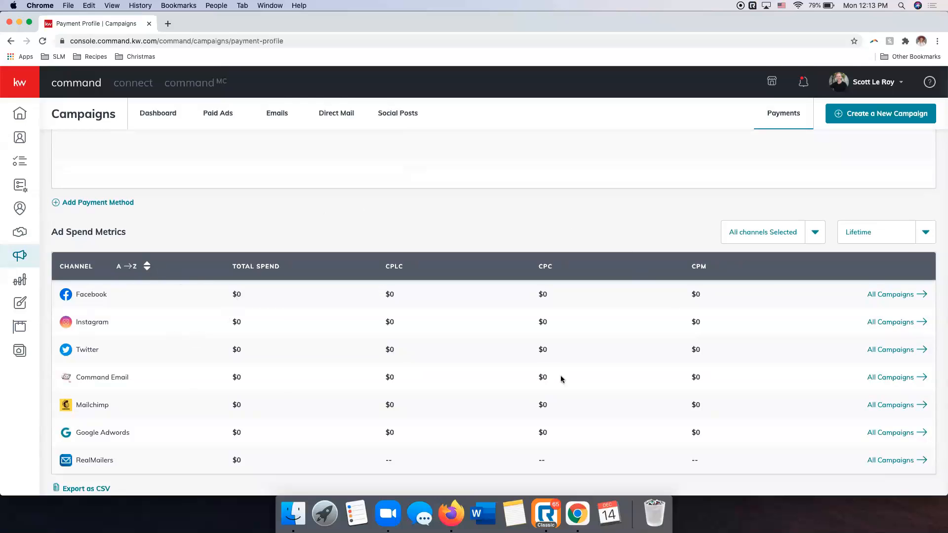
scroll(538, 430, down, 1)
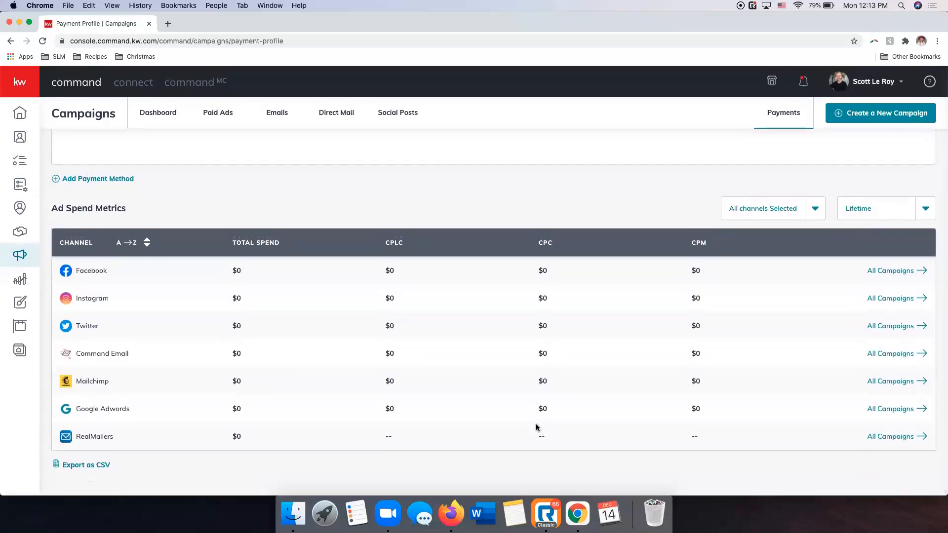
scroll(538, 427, up, 5)
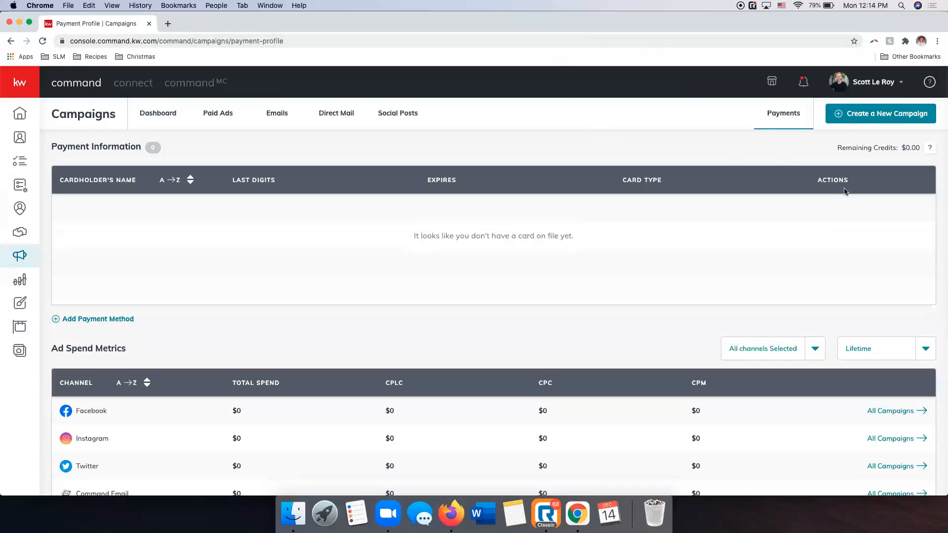
Start a new campaign of the paid Social Ad type.
click(877, 118)
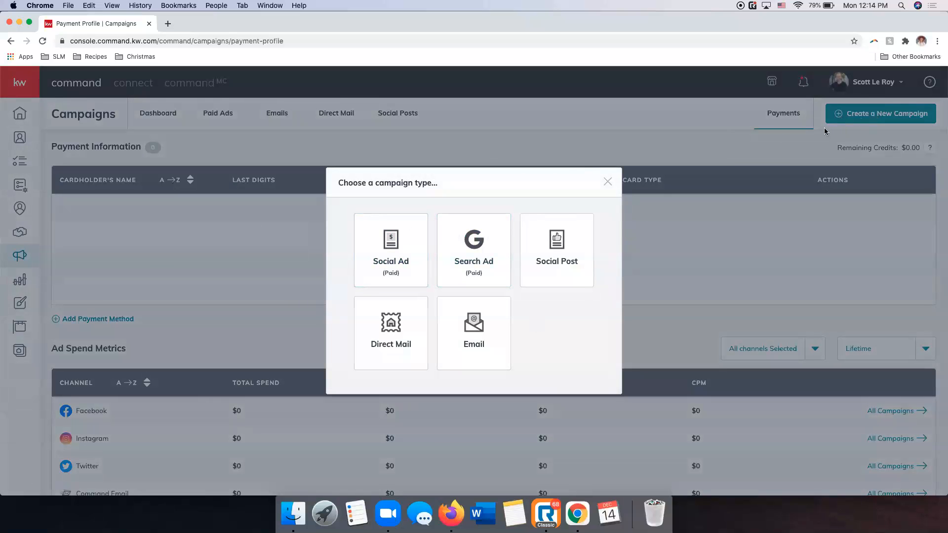
drag(477, 175, 473, 164)
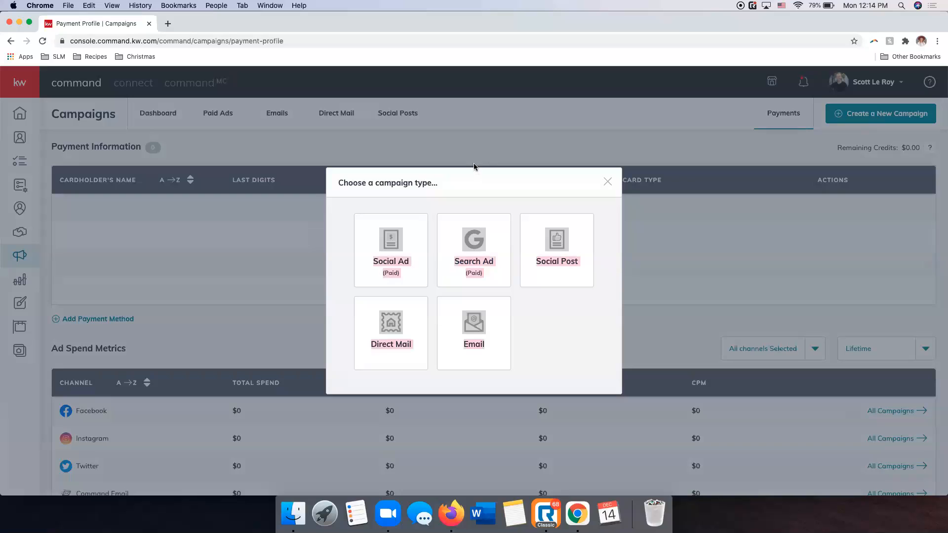
click(472, 184)
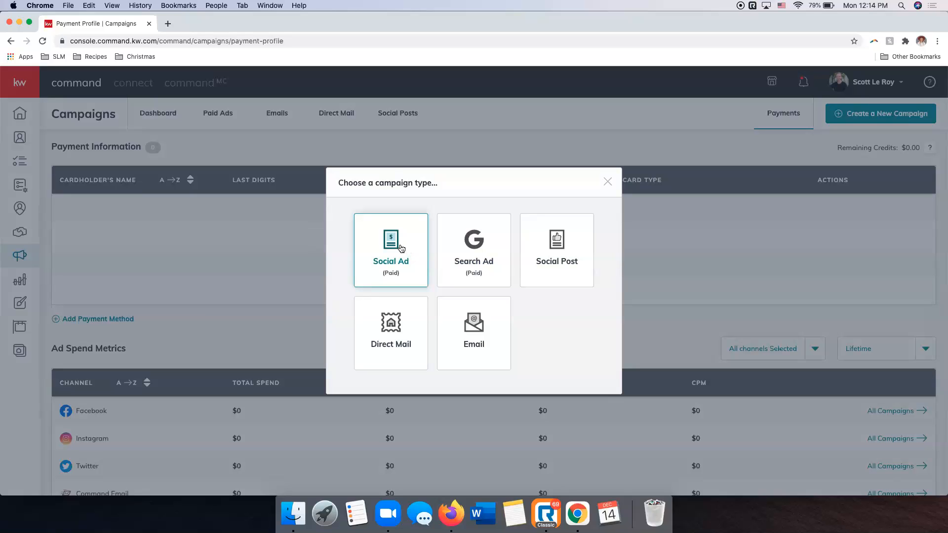
click(401, 248)
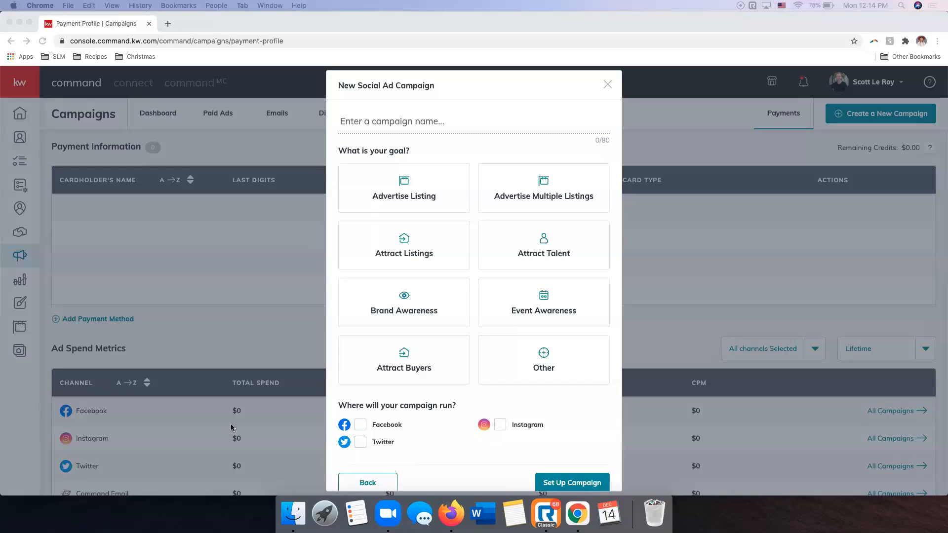
Name the social ad campaign with the listing's street address and choose the Advertise Listing goal.
click(390, 124)
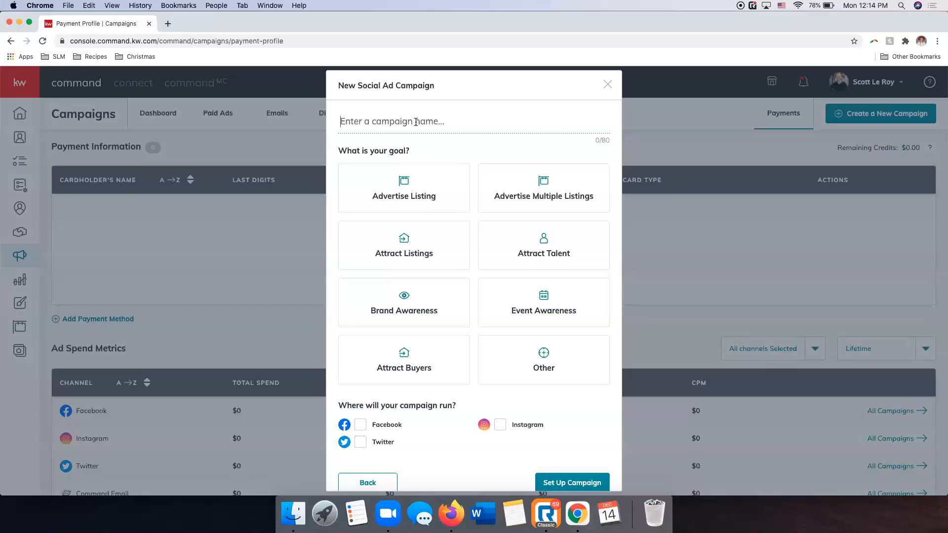
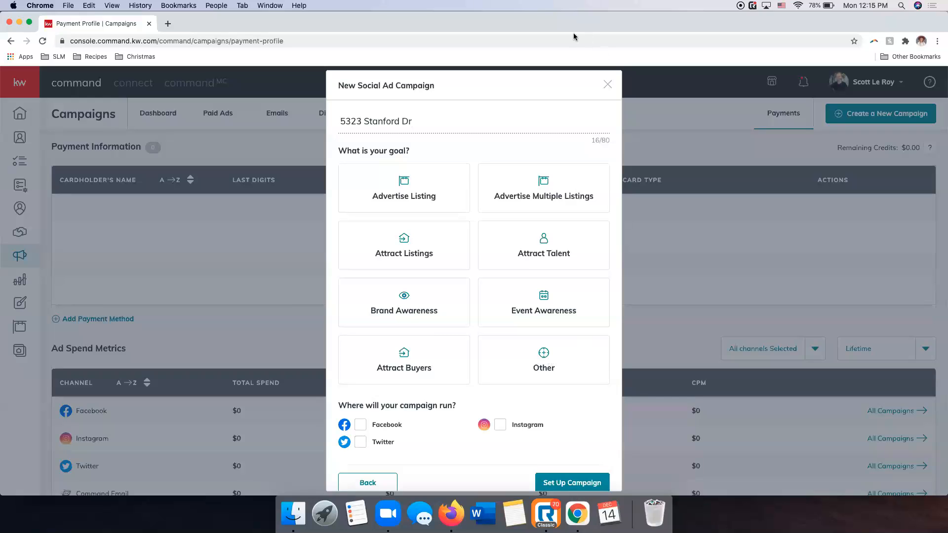
click(422, 185)
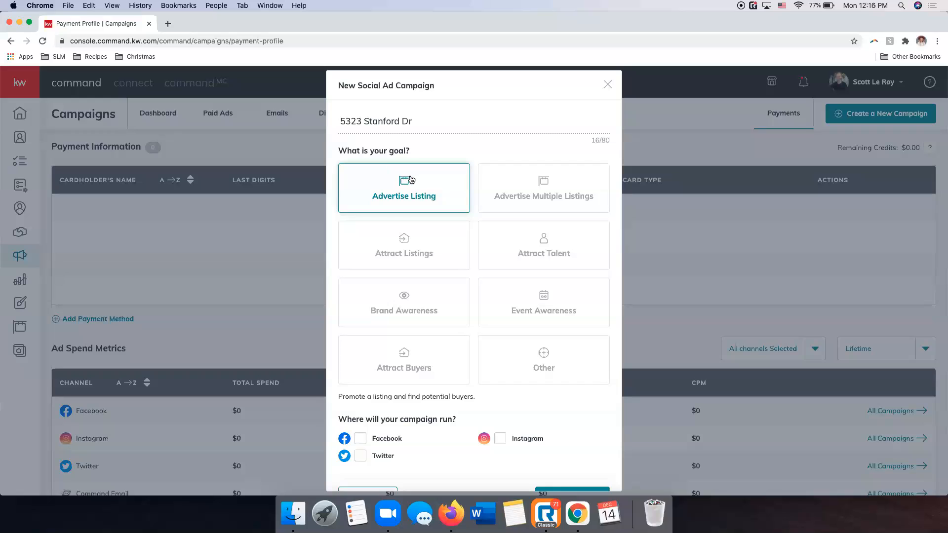
Choose Facebook as the channel the campaign runs on and proceed to setting up the campaign.
scroll(535, 385, down, 2)
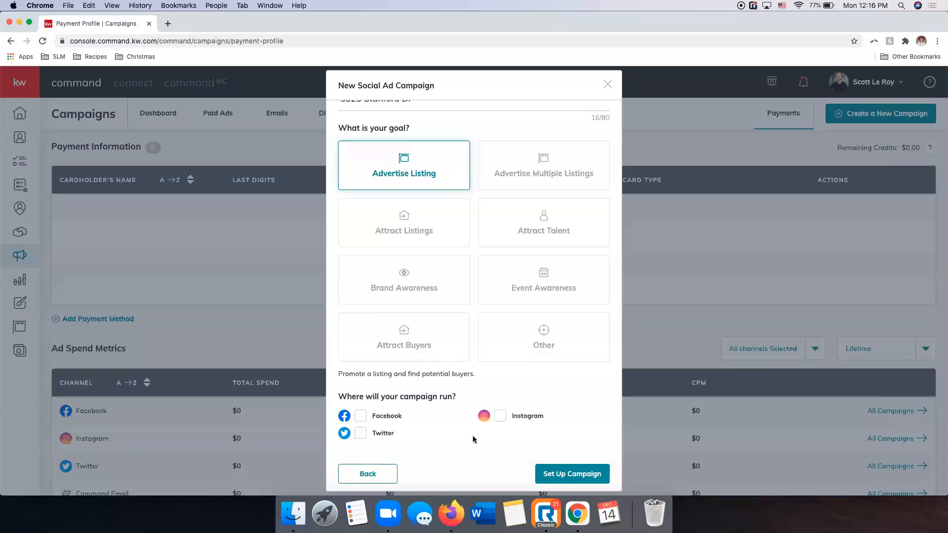
click(361, 415)
click(569, 475)
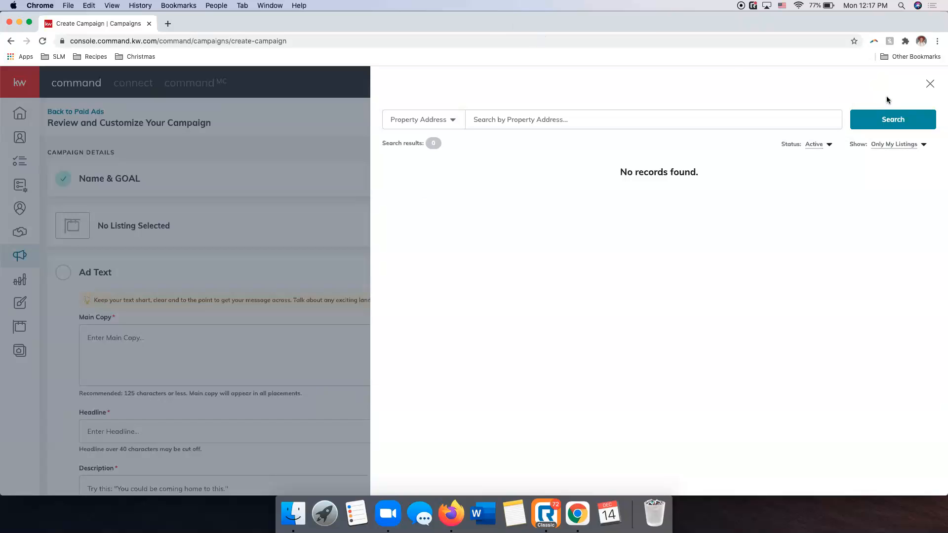
Widen the listing search to All Listings and check the available search criteria.
click(895, 147)
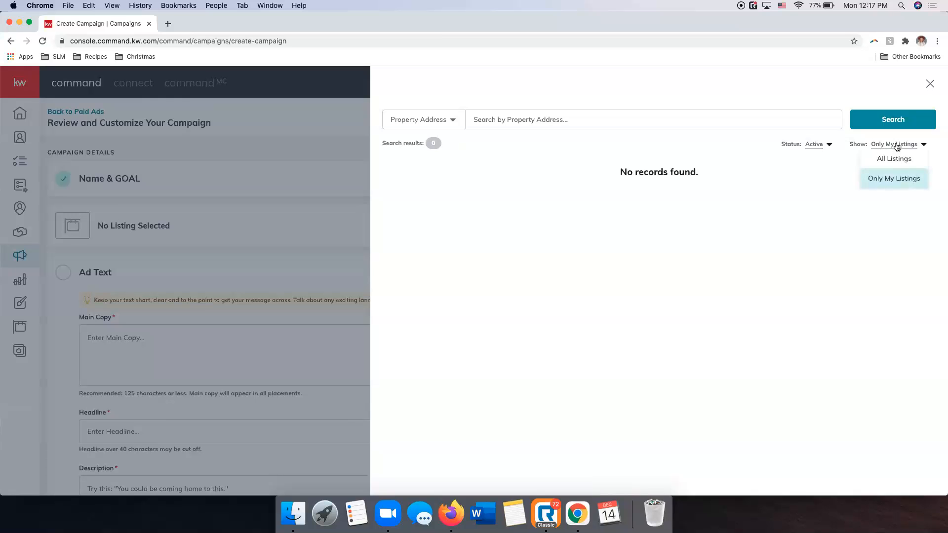
click(899, 159)
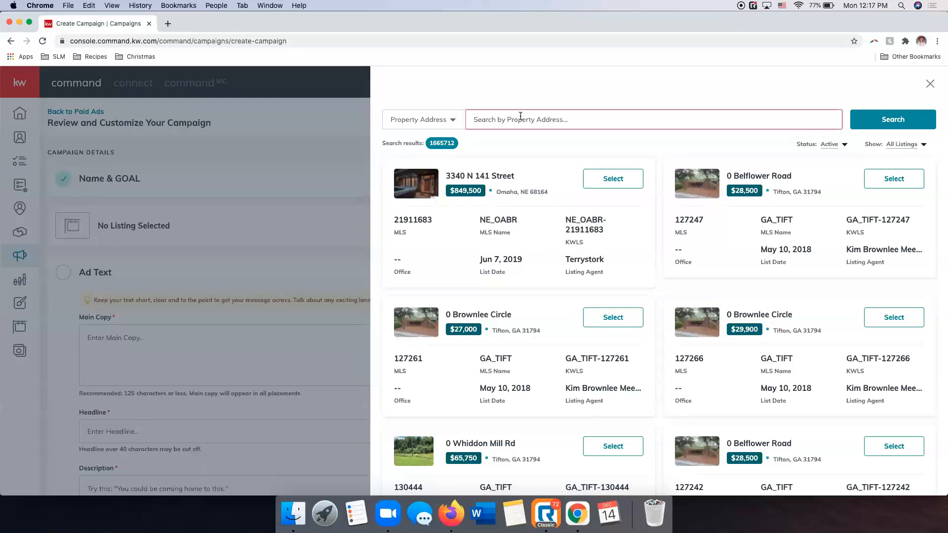
click(437, 123)
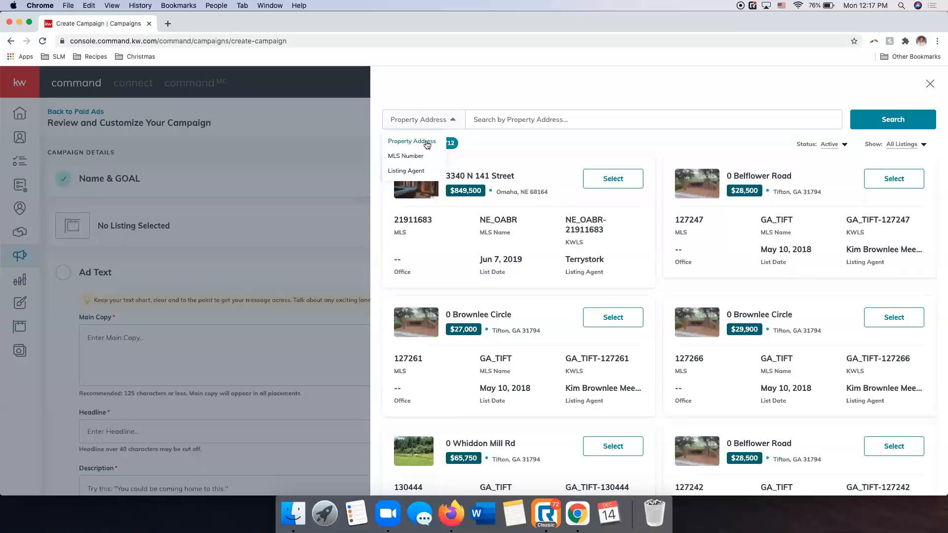
Search the listings by the property's street number and street name, and select the matching Nashville listing for the ad.
click(497, 119)
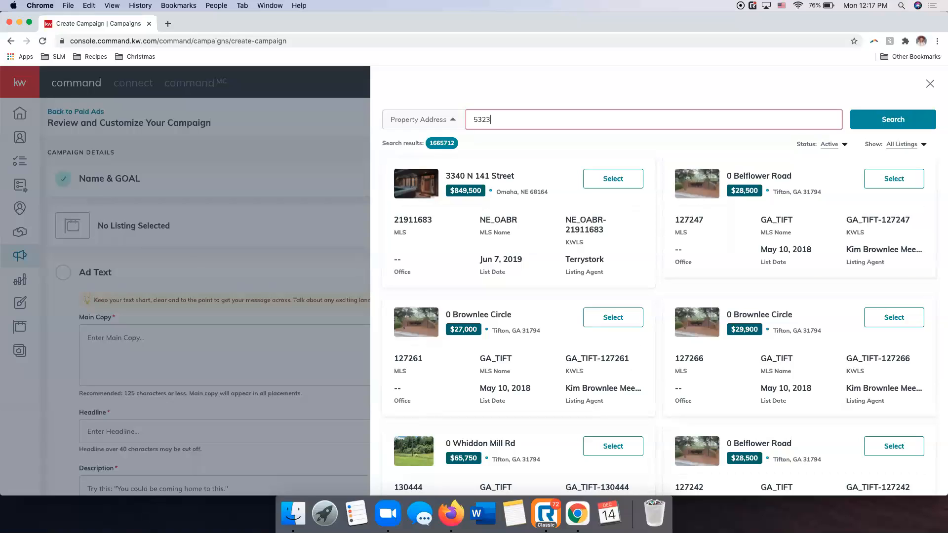
click(906, 120)
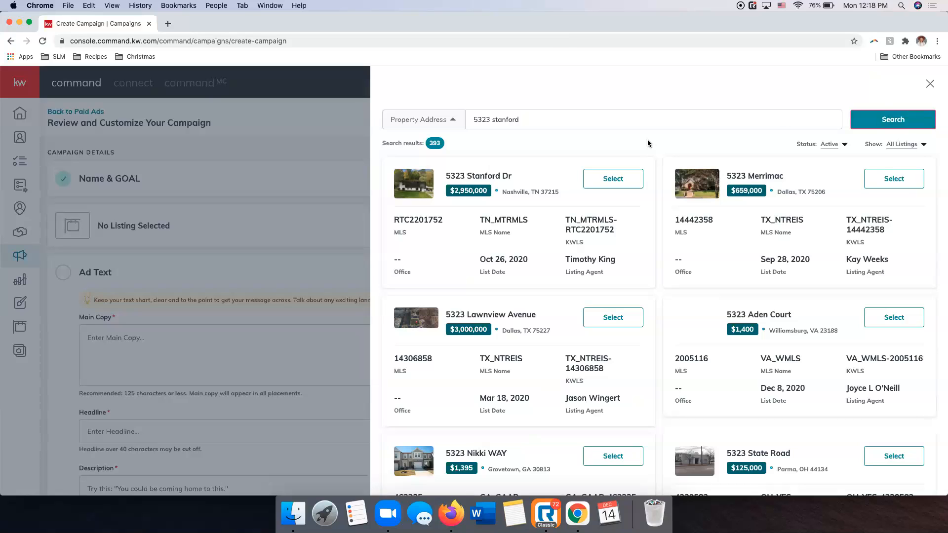
click(614, 179)
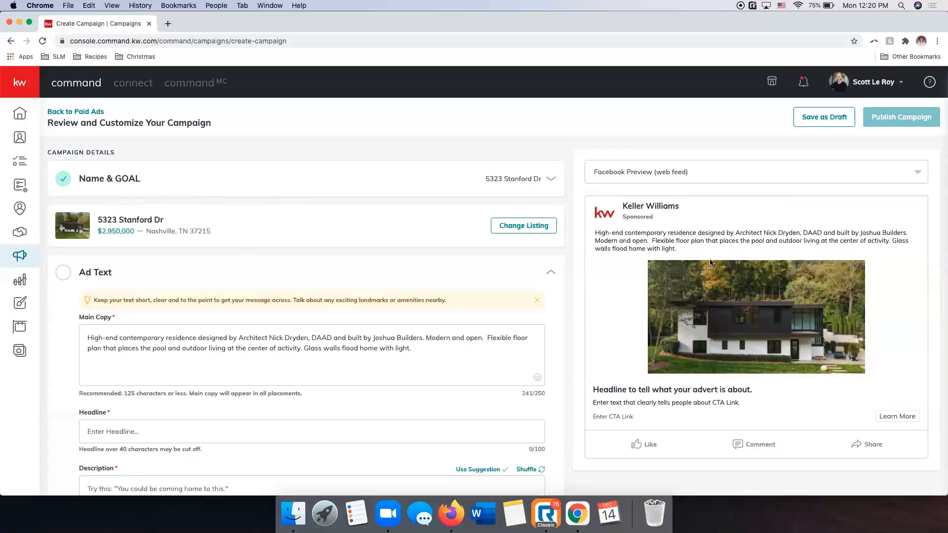
Compare the Facebook web feed and mobile previews of the ad, ending on the mobile preview.
click(686, 172)
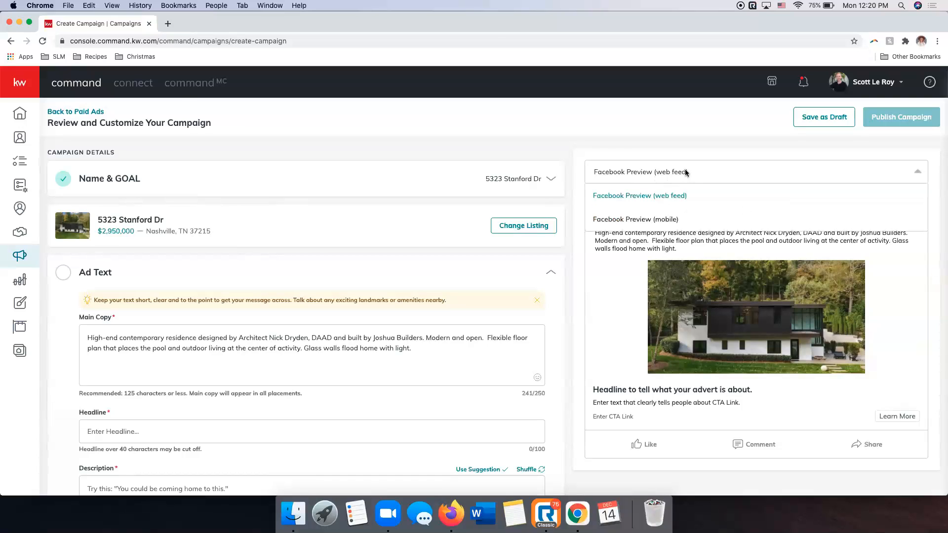
click(662, 220)
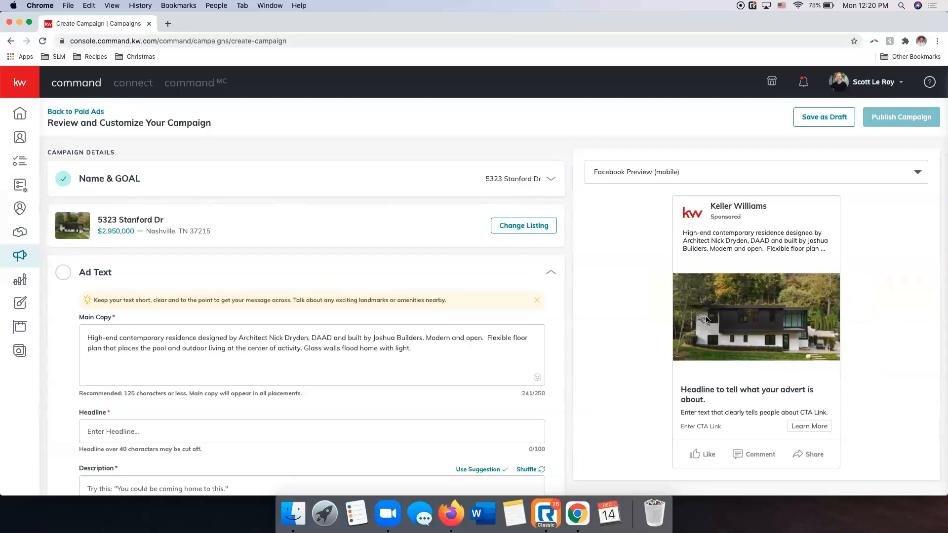
click(670, 169)
click(656, 196)
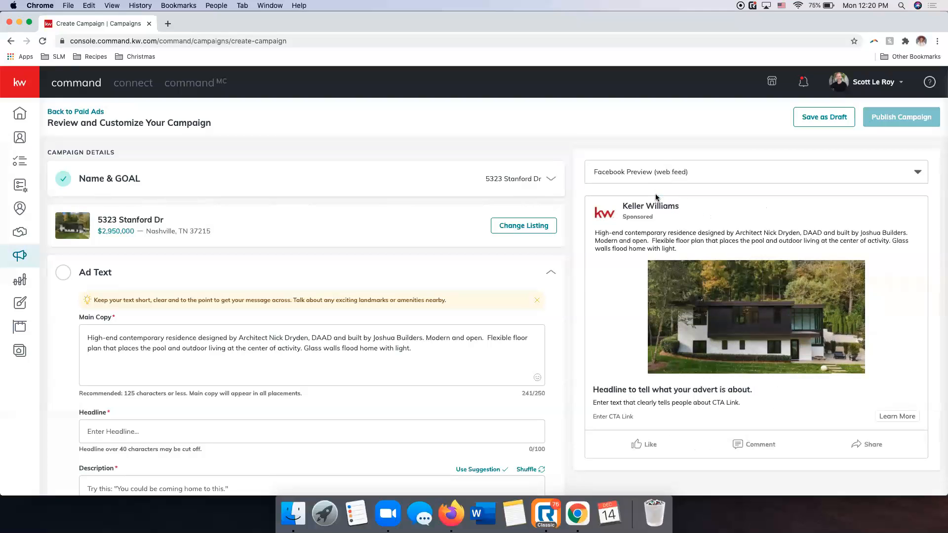
click(669, 172)
click(651, 216)
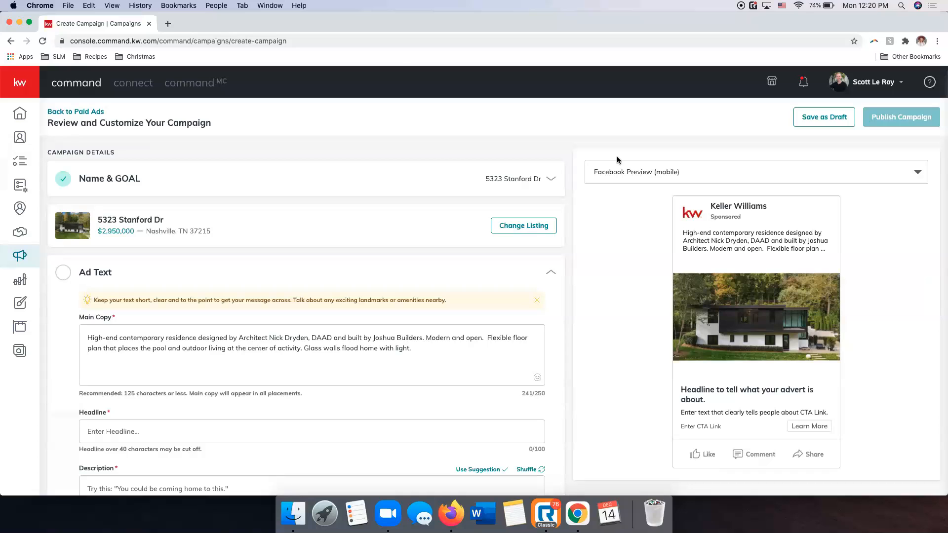
Expand the Name & Goal section, review the campaign name and goal, and save it.
scroll(819, 393, down, 2)
scroll(818, 394, up, 2)
click(549, 181)
scroll(262, 267, down, 2)
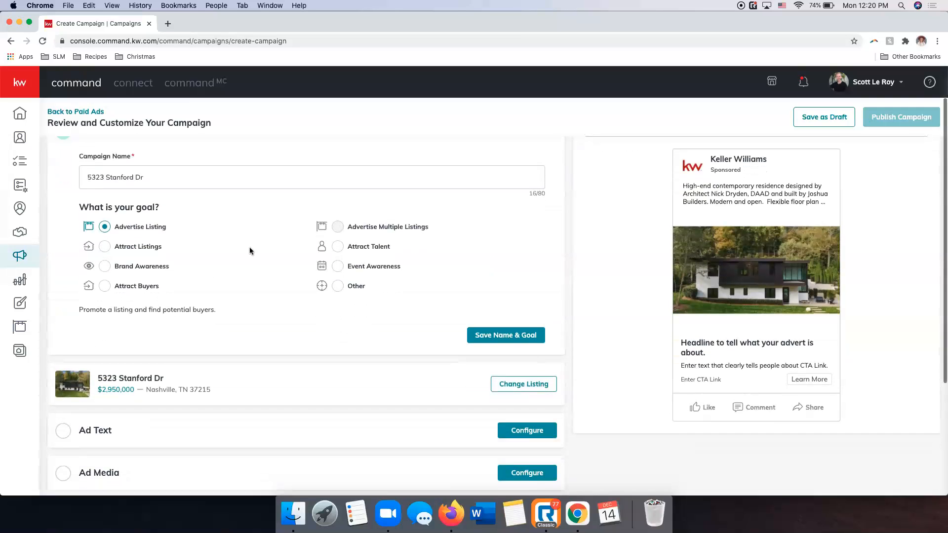
scroll(154, 197, up, 1)
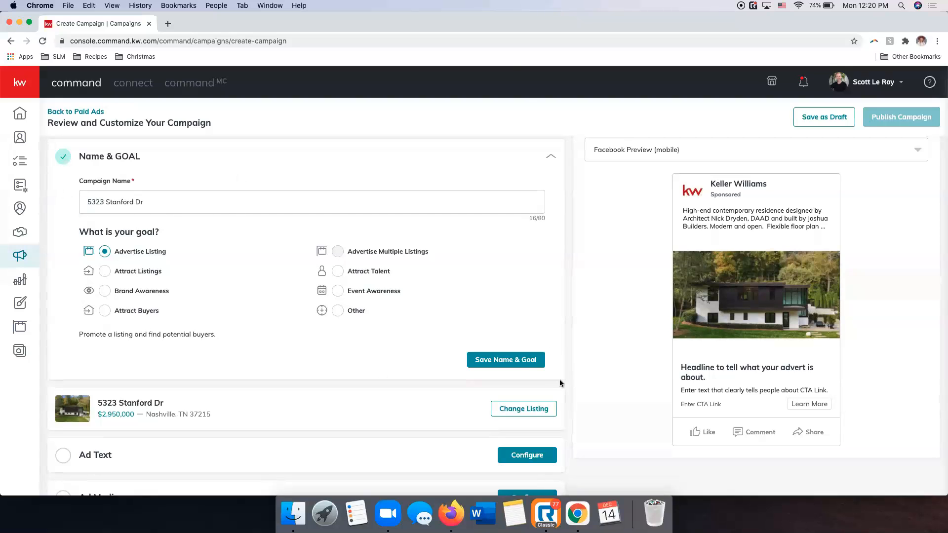
click(509, 360)
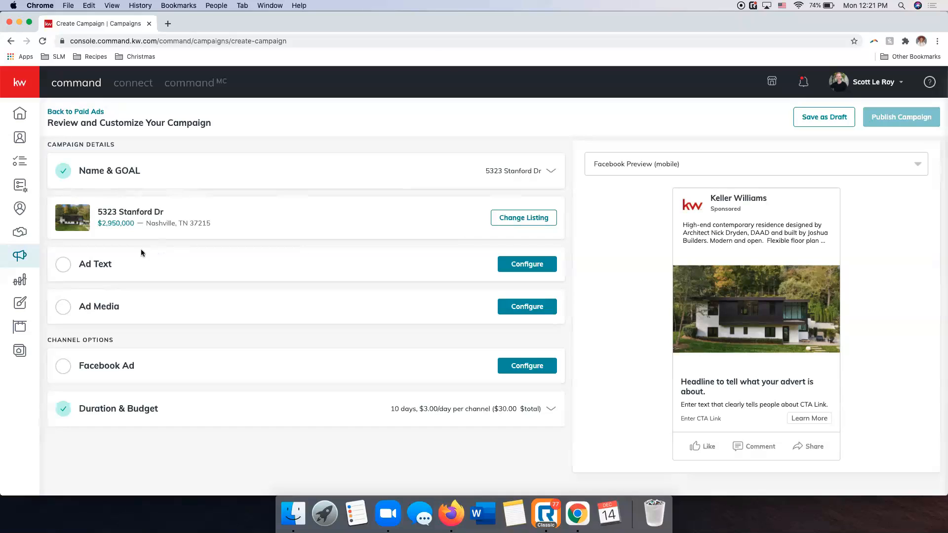
Open the Ad Text section and shorten the main copy by deleting everything after "Modern and open.".
click(528, 264)
scroll(527, 270, down, 2)
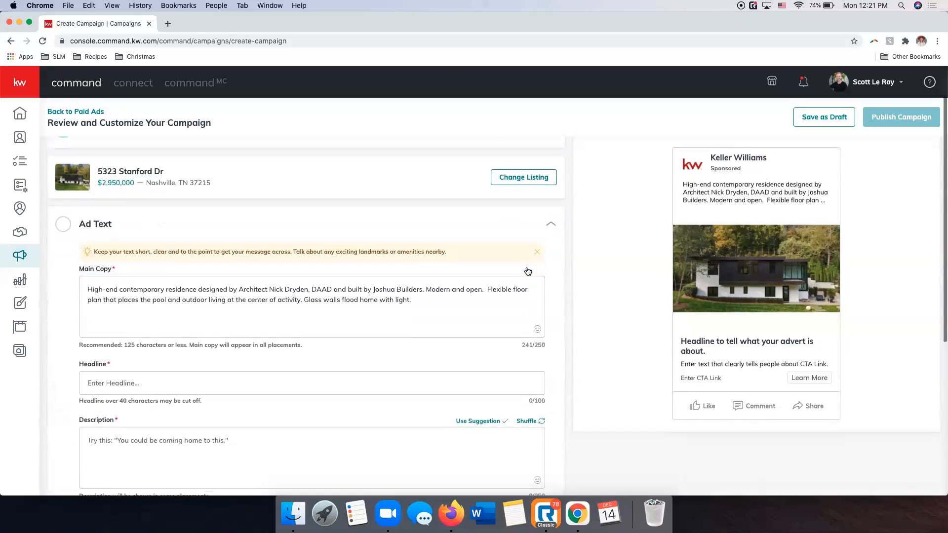
scroll(527, 269, down, 2)
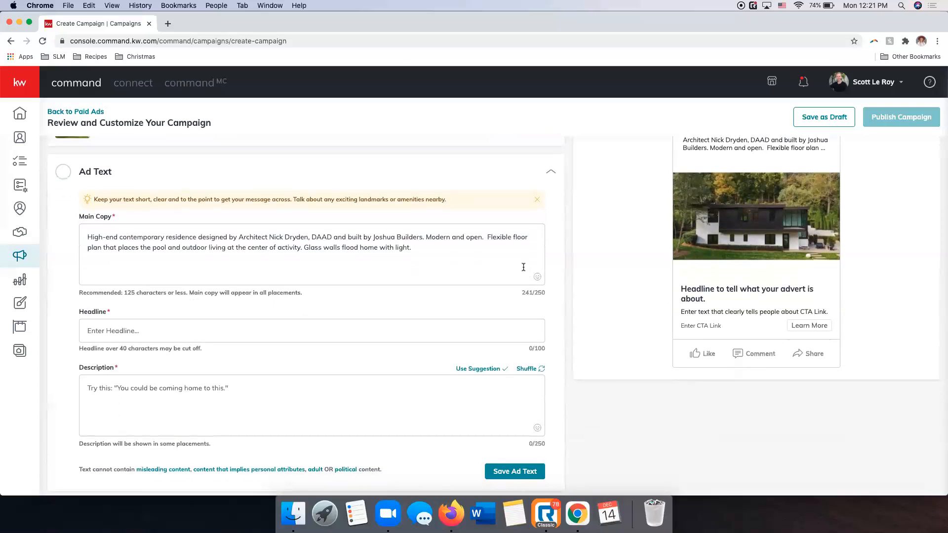
scroll(617, 203, up, 2)
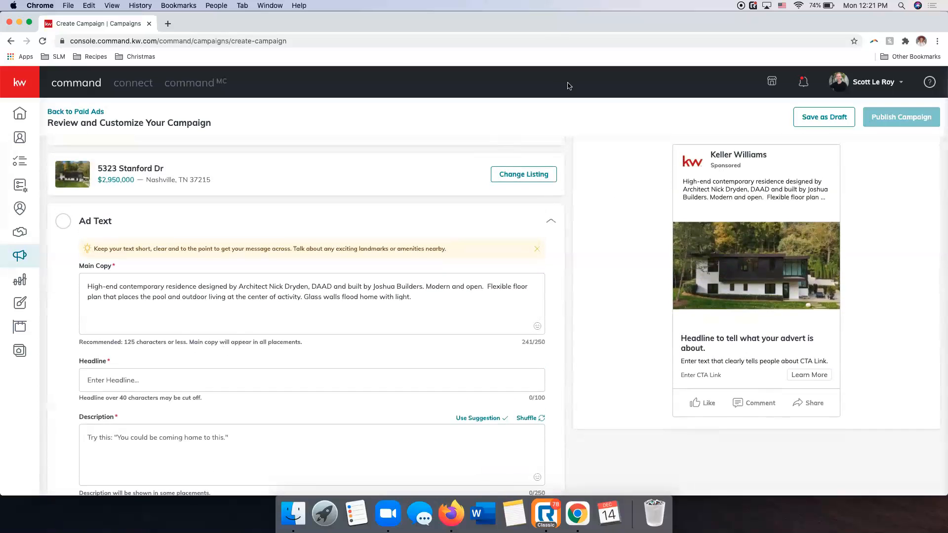
click(178, 307)
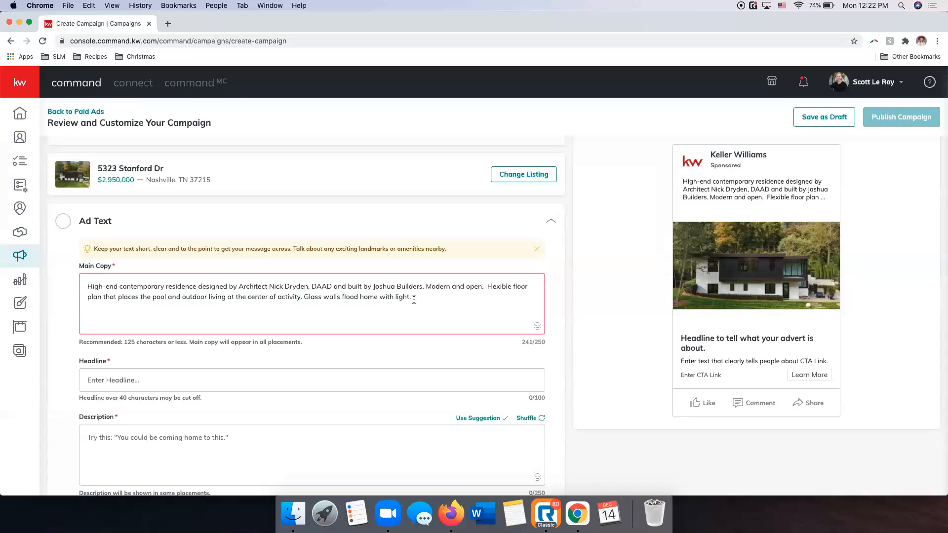
drag(426, 299, 406, 299)
click(431, 298)
drag(436, 299, 487, 285)
key(BackSpace)
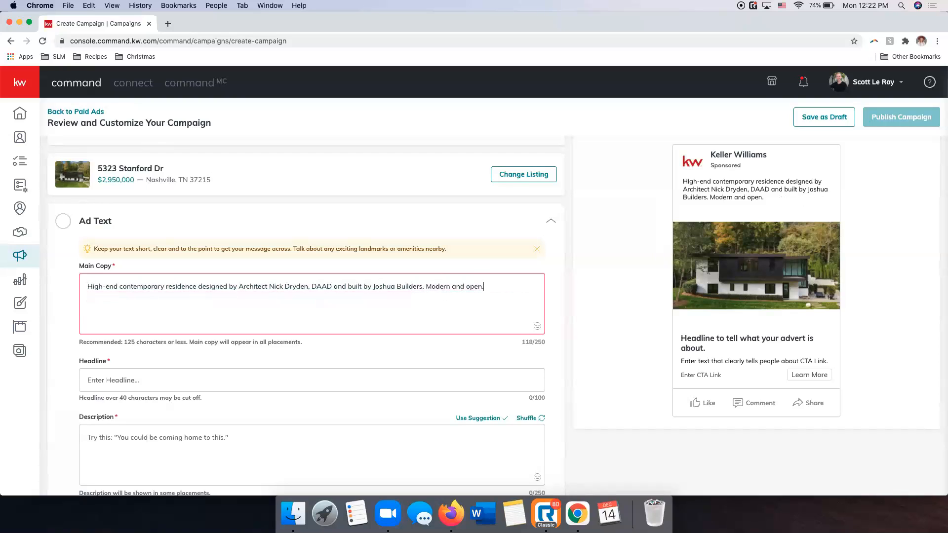
click(559, 263)
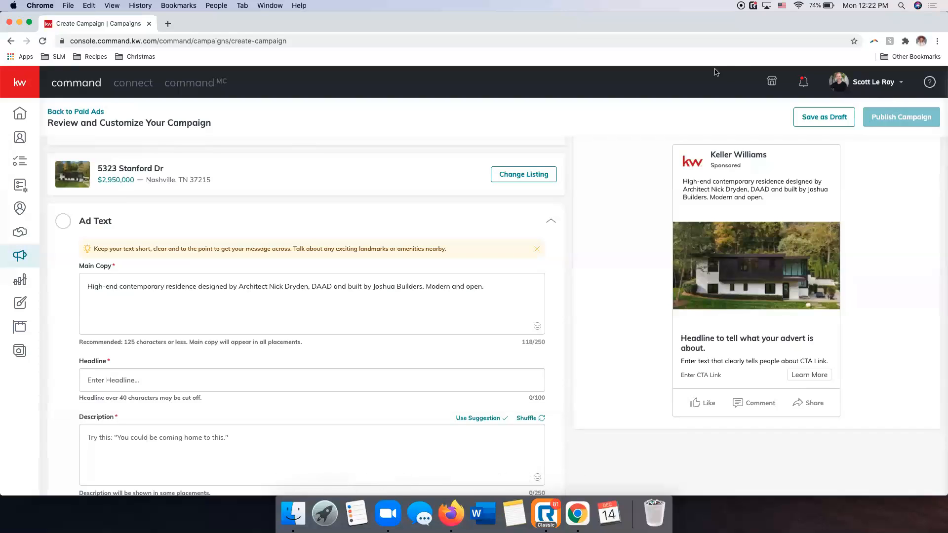
Check the shortened copy in the ad preview and copy "High-end contemporary" from the main copy into the headline.
scroll(431, 292, down, 3)
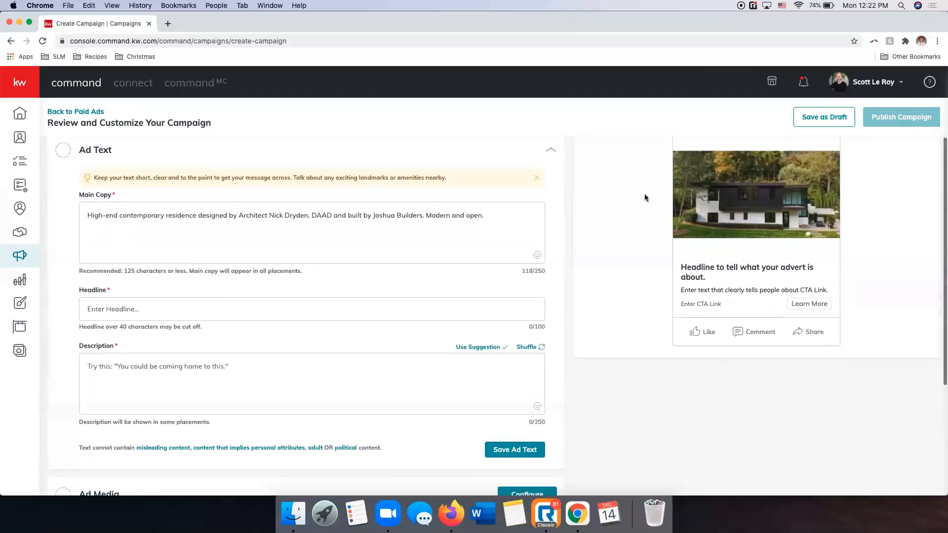
scroll(753, 207, up, 2)
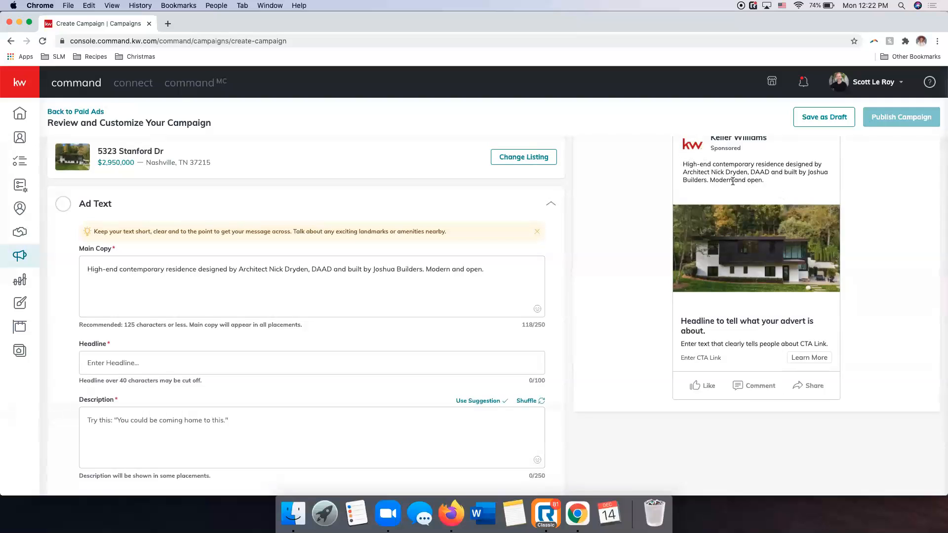
scroll(761, 177, up, 1)
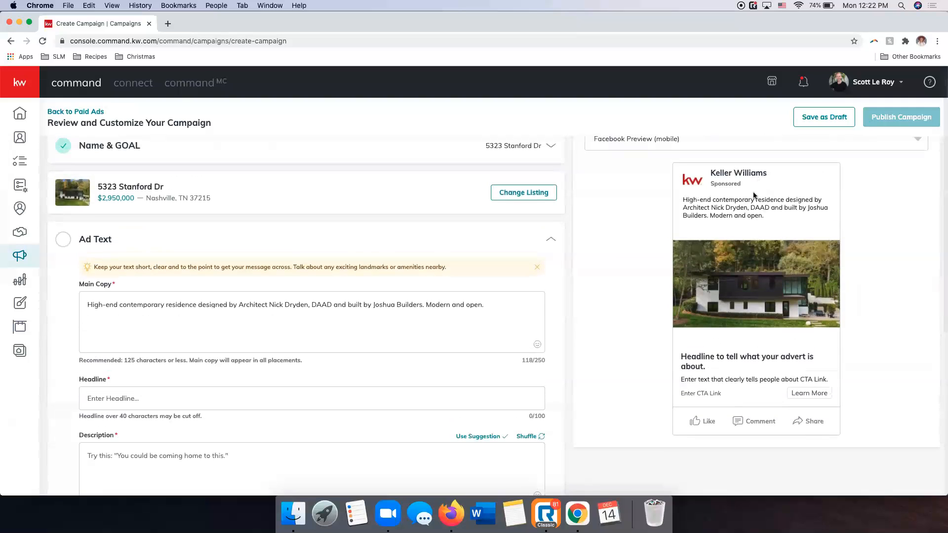
scroll(215, 270, down, 3)
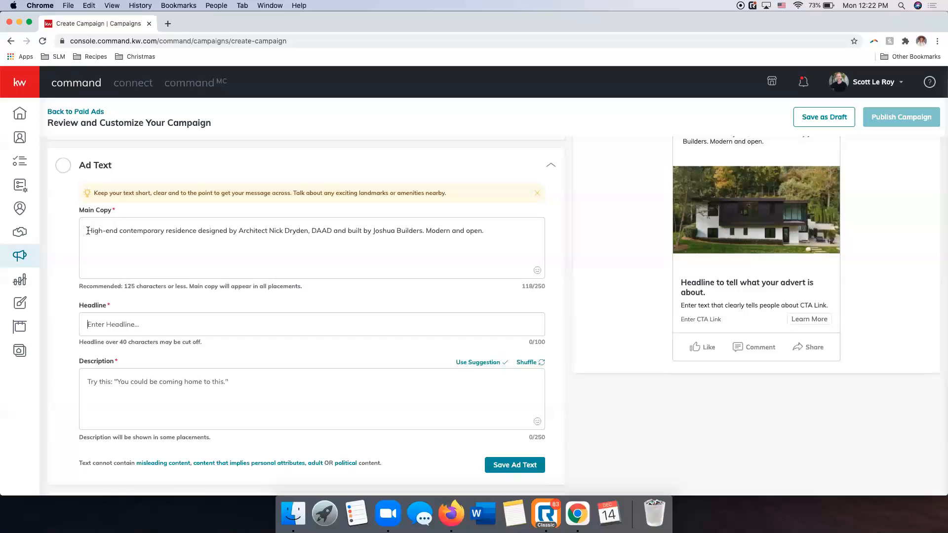
drag(87, 231, 165, 231)
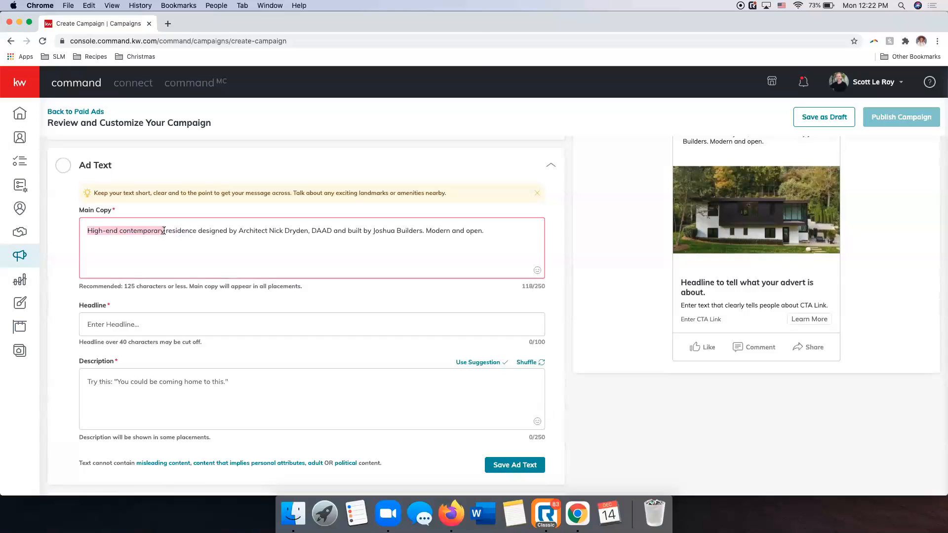
key(cmd+c)
click(123, 321)
key(cmd+v)
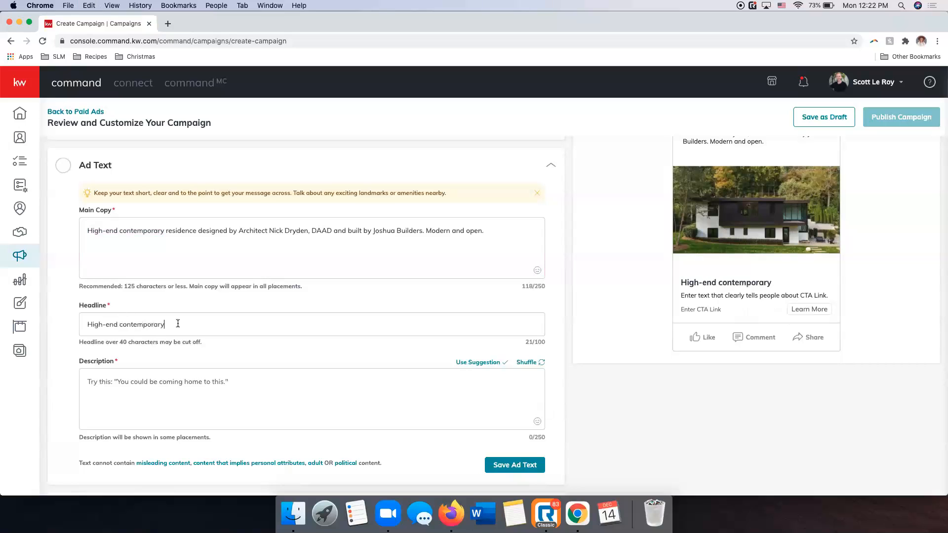
Complete the ad headline so it reads "High-end Contemporary Listing in Nashville!".
key(BackSpace)
text(C)
click(186, 329)
text(Listing ni Nash)
key(BackSpace)
key(BackSpace)
key(BackSpace)
key(BackSpace)
key(BackSpace)
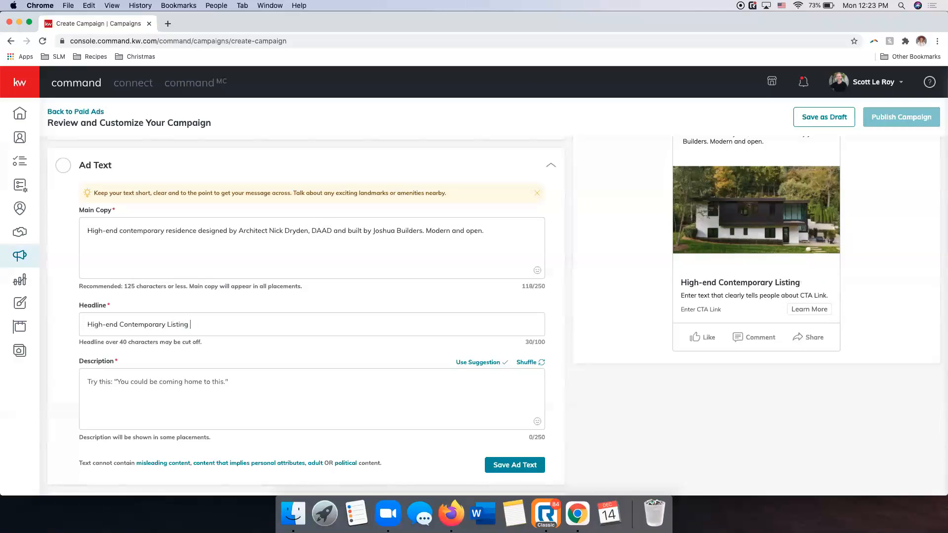
text(in Nashville!)
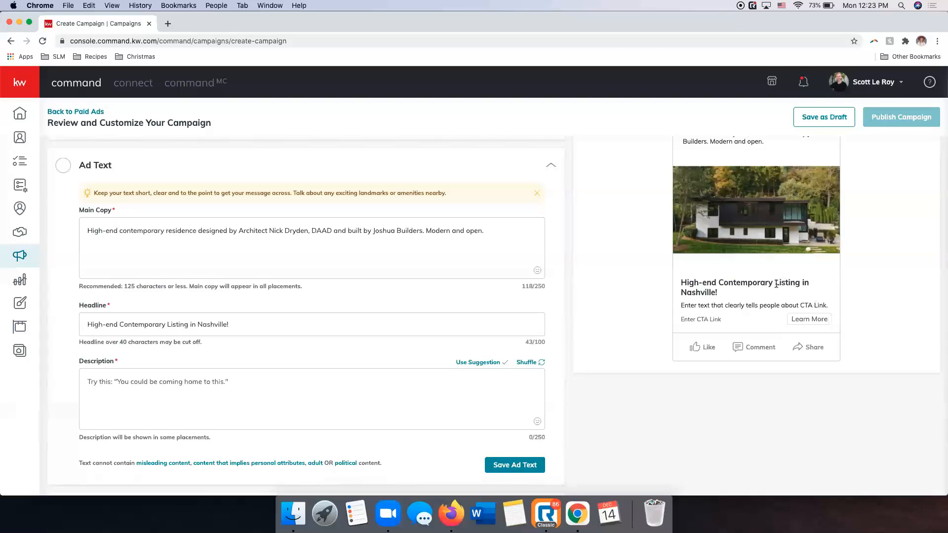
Shorten the headline to "Contemporary Listing in Nashville!" by removing "High-end" from its start.
scroll(776, 284, up, 2)
scroll(701, 336, up, 2)
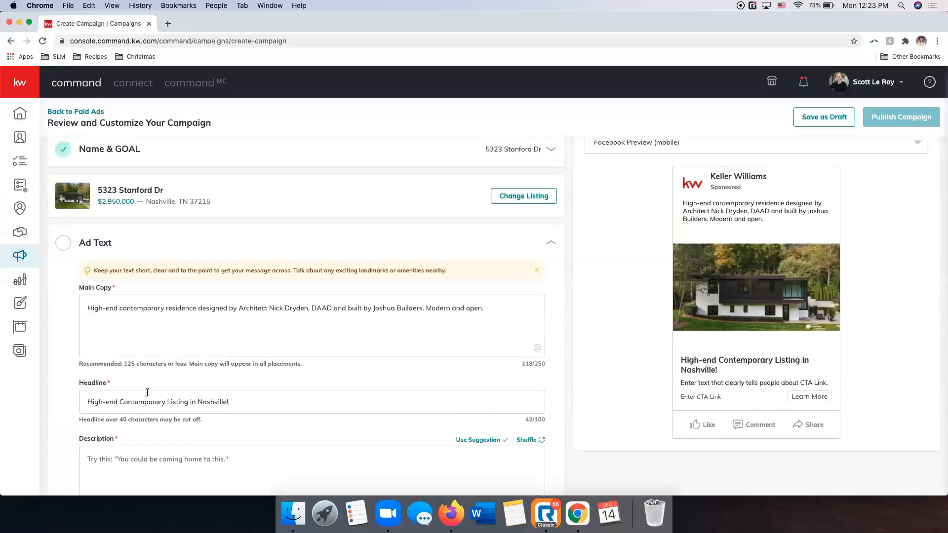
click(85, 402)
key(BackSpace)
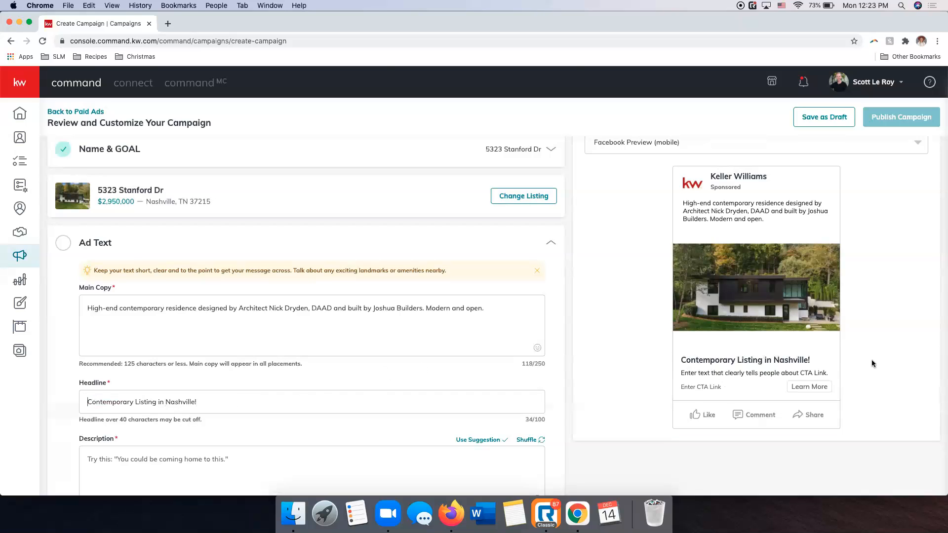
Cycle through the suggested ad descriptions and apply "View photos and videos of this home.".
scroll(420, 348, down, 2)
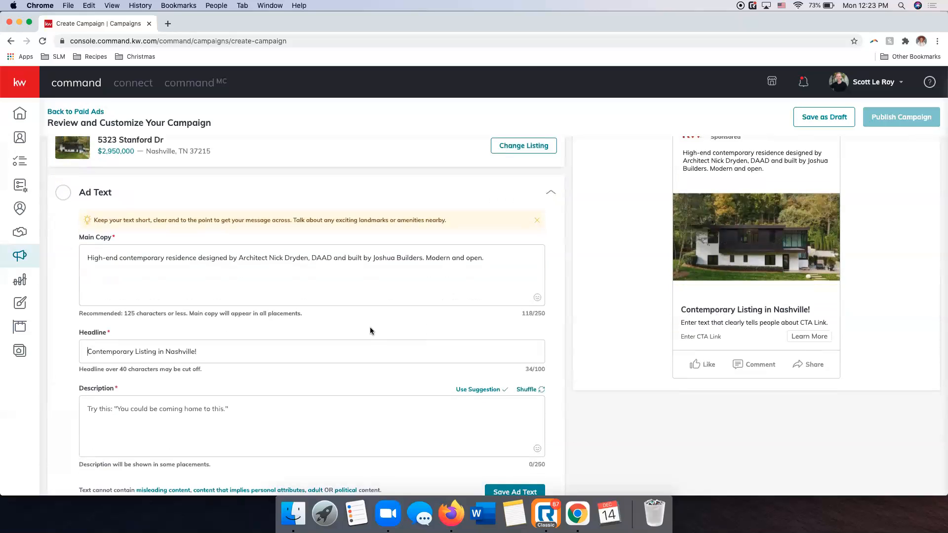
scroll(373, 331, down, 3)
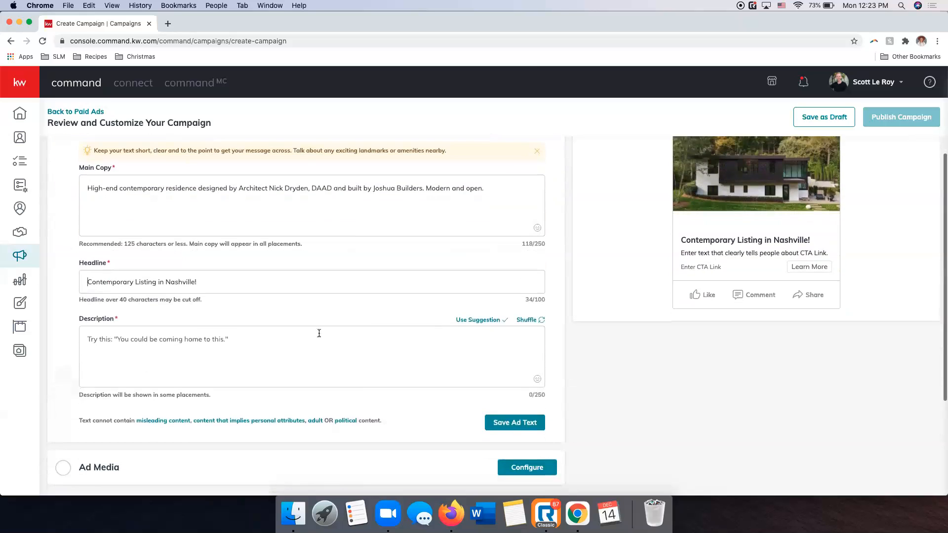
click(268, 341)
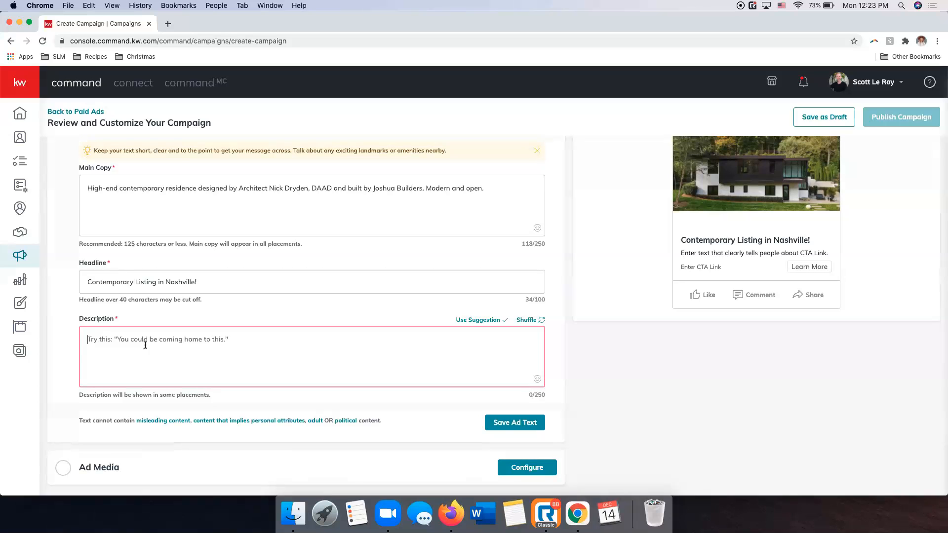
scroll(398, 333, up, 5)
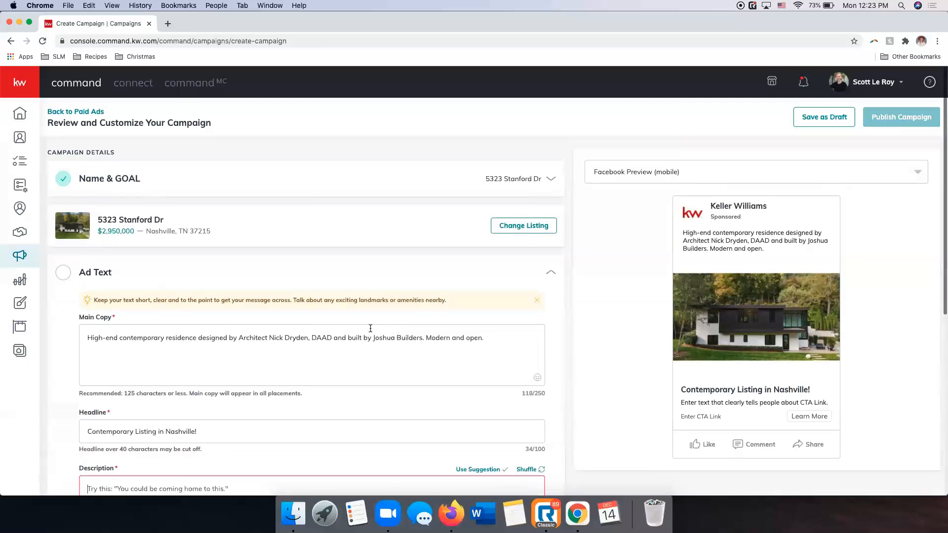
scroll(228, 334, down, 5)
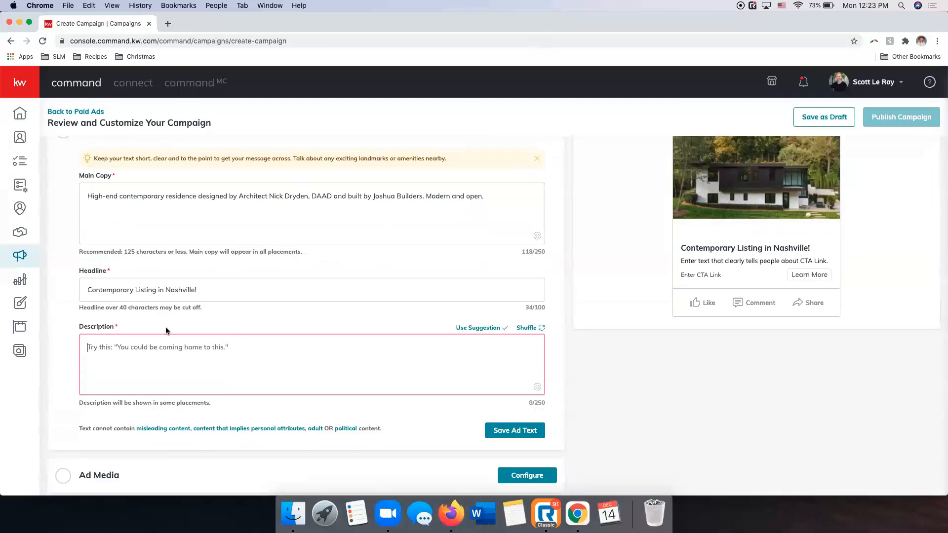
scroll(148, 342, down, 1)
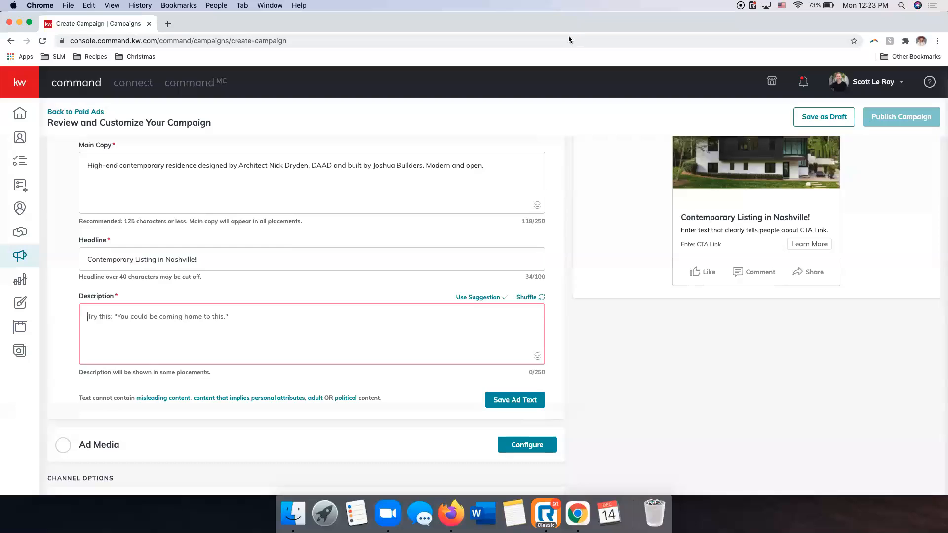
click(529, 298)
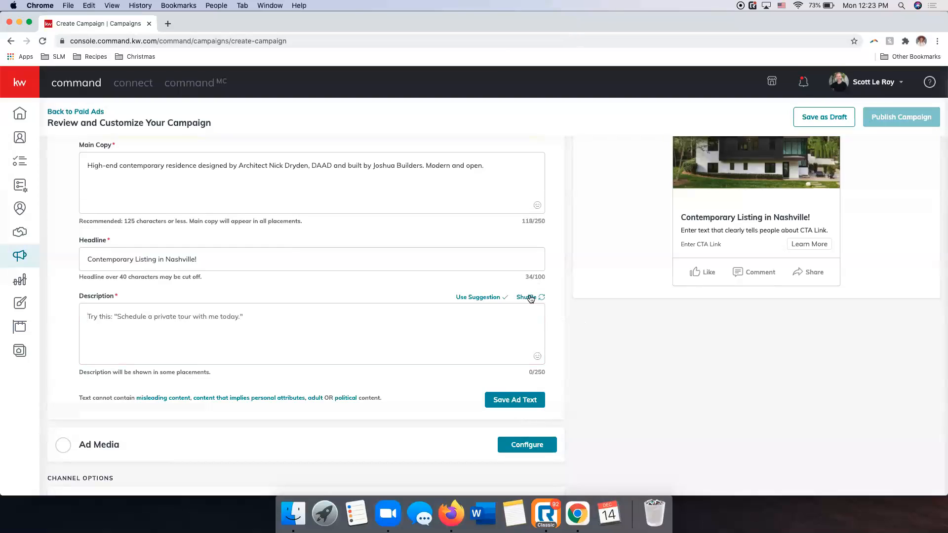
click(531, 298)
click(527, 298)
click(527, 299)
click(527, 299)
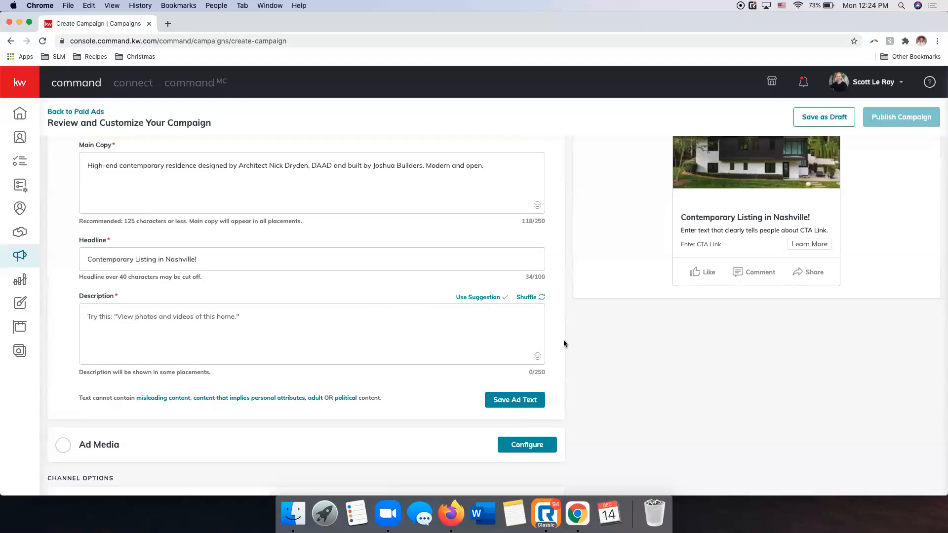
click(475, 298)
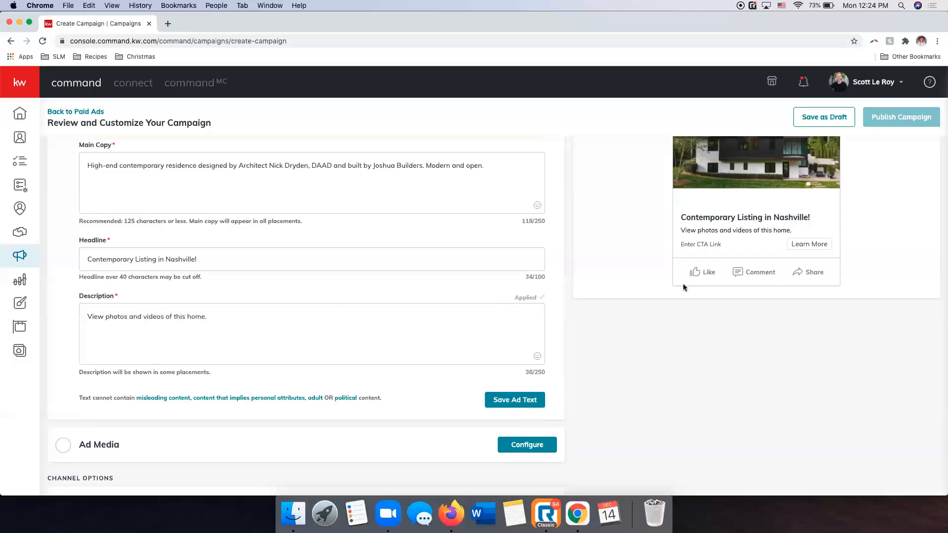
Review the main copy, headline and description against the mobile ad preview, and save the ad text.
scroll(657, 321, up, 5)
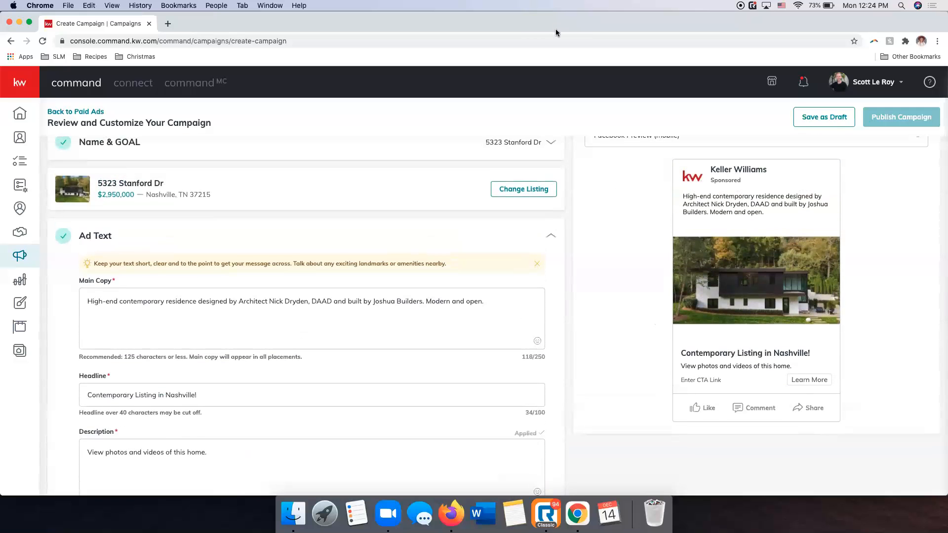
scroll(400, 245, down, 3)
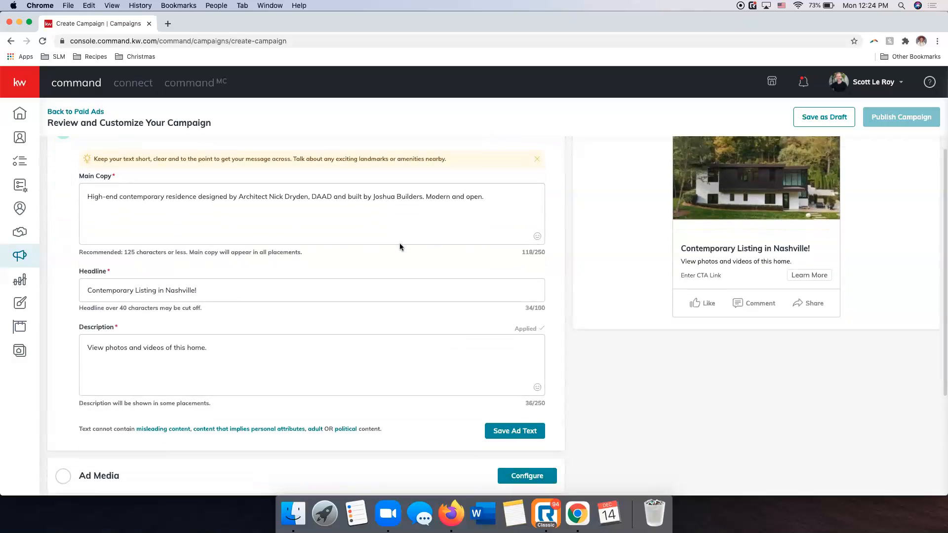
scroll(400, 246, up, 2)
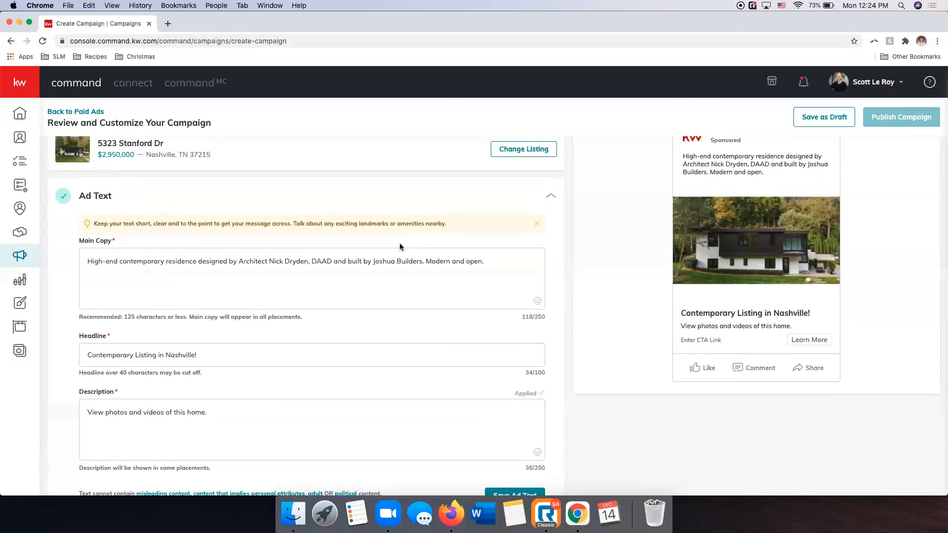
scroll(195, 276, down, 1)
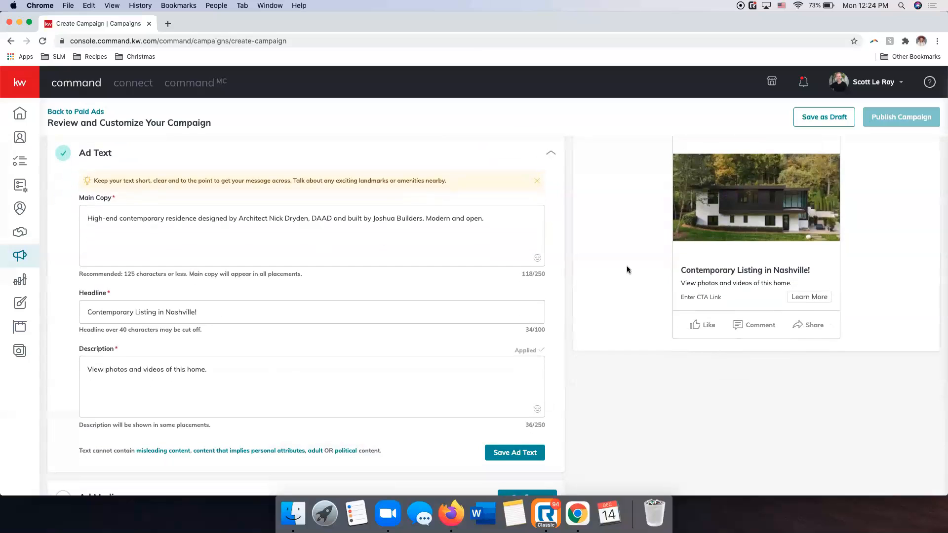
scroll(626, 269, up, 2)
scroll(602, 300, down, 3)
scroll(603, 300, down, 2)
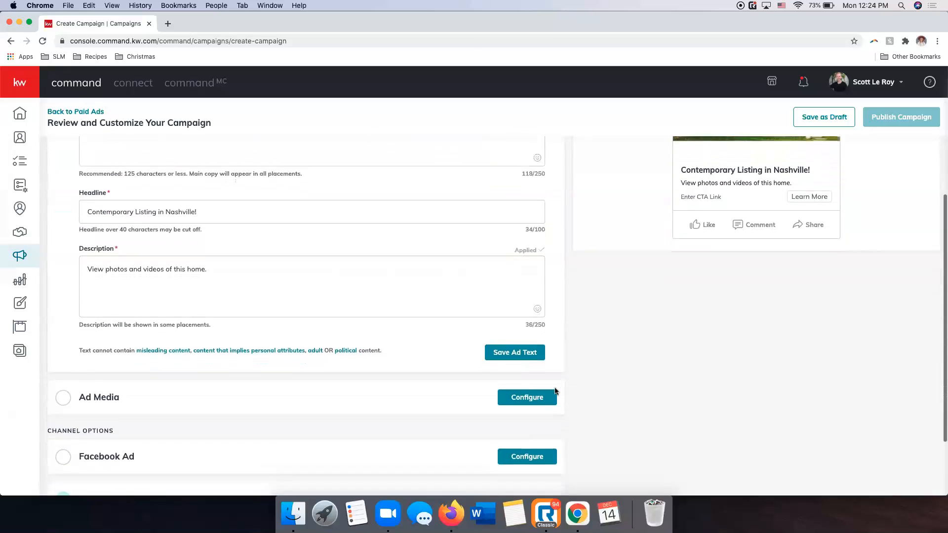
click(511, 349)
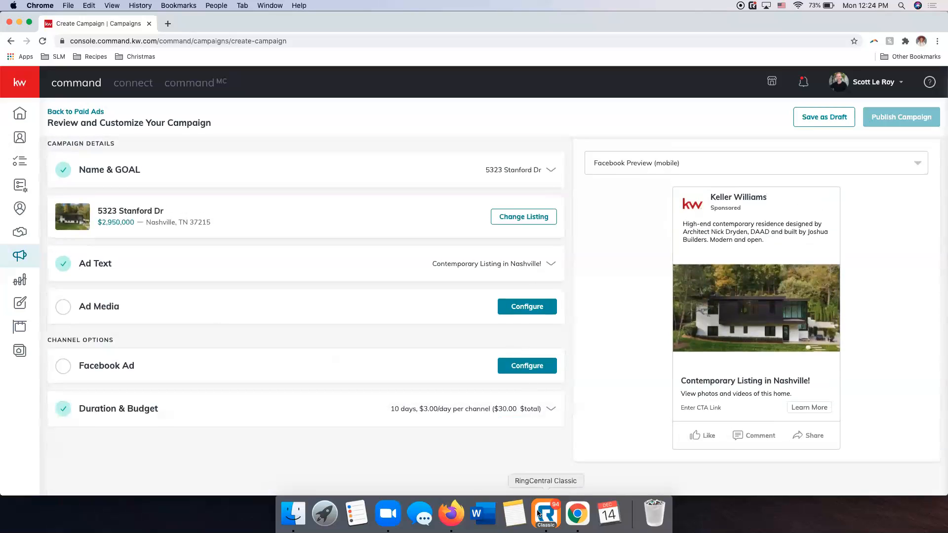
click(536, 510)
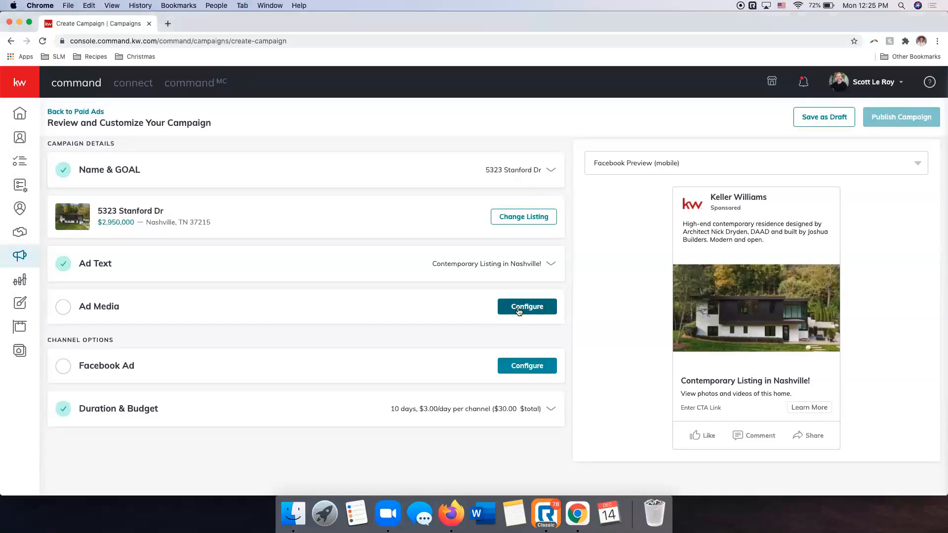
Open the Ad Media section for configuration and compare its image and logo settings with the ad preview.
click(551, 307)
scroll(226, 328, down, 1)
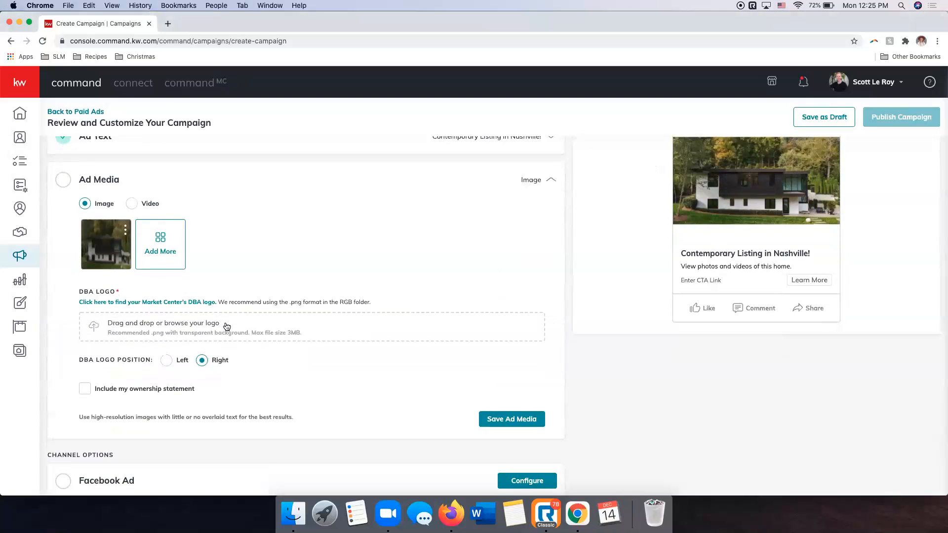
scroll(337, 276, up, 1)
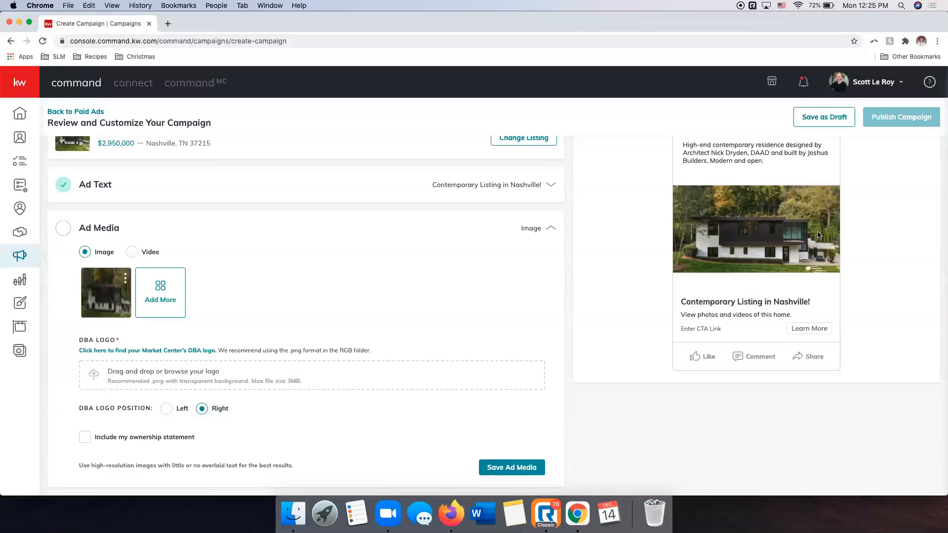
scroll(817, 242, up, 1)
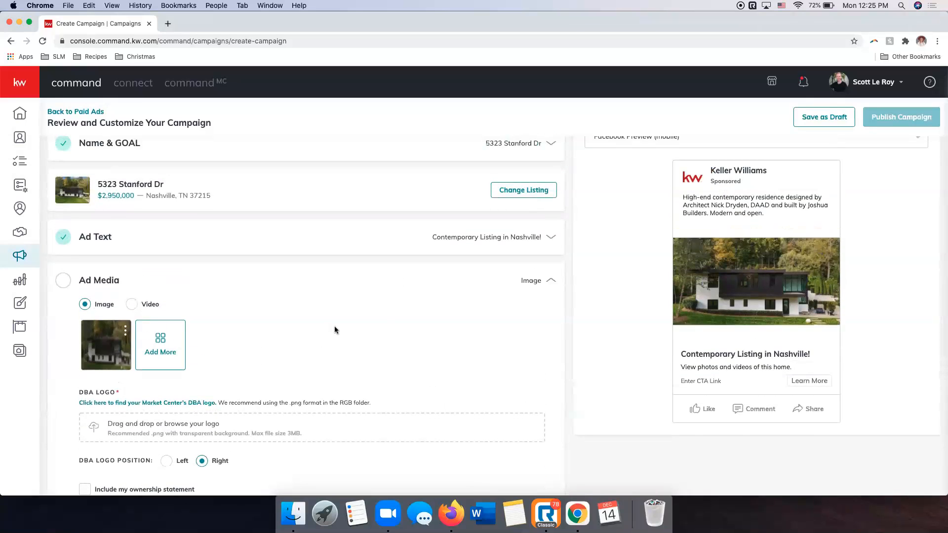
scroll(334, 326, down, 1)
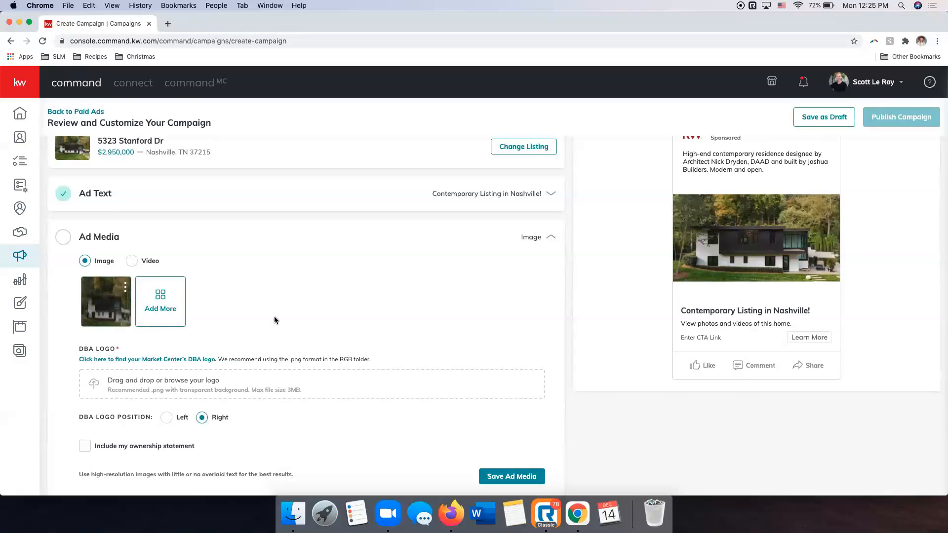
scroll(274, 316, down, 1)
Browse the listing photos, image sources and video options for additional ad media, and close the selection without adding any.
click(168, 263)
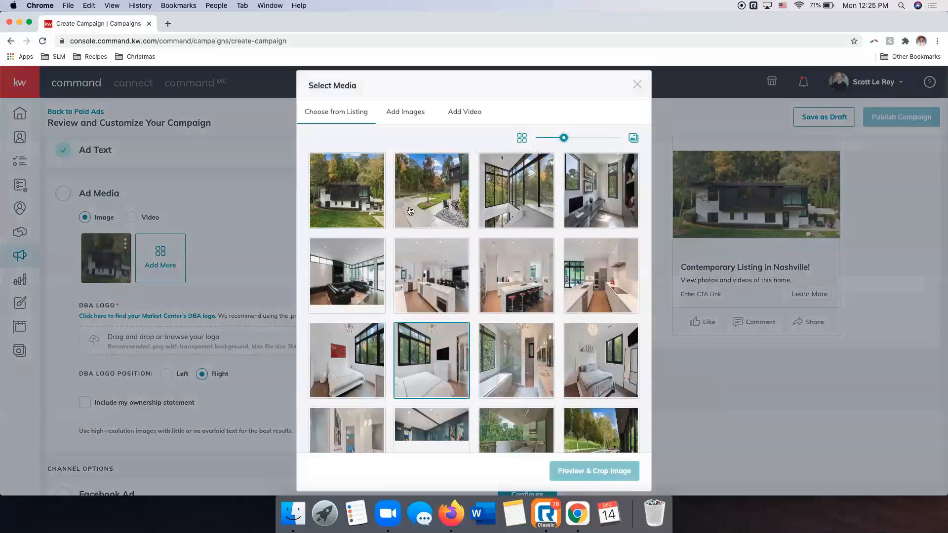
scroll(498, 276, down, 6)
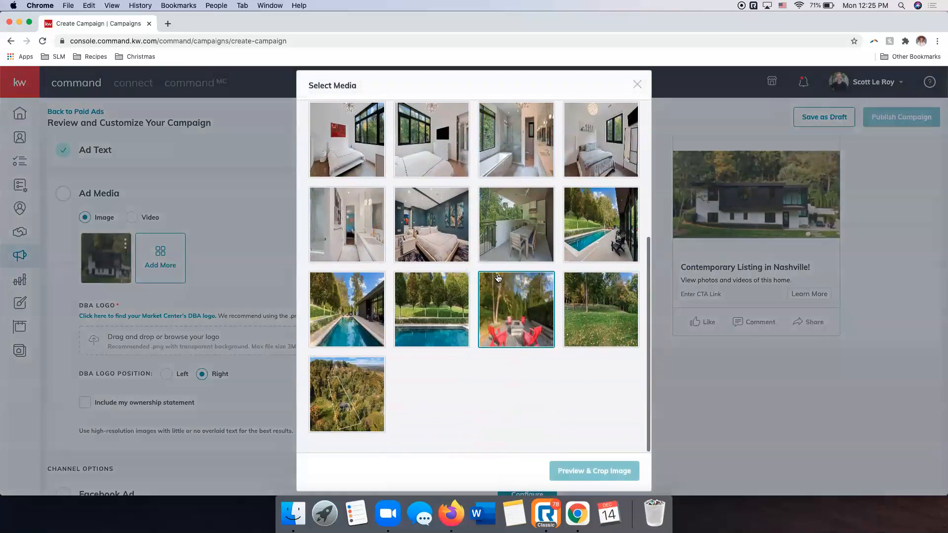
scroll(494, 279, up, 10)
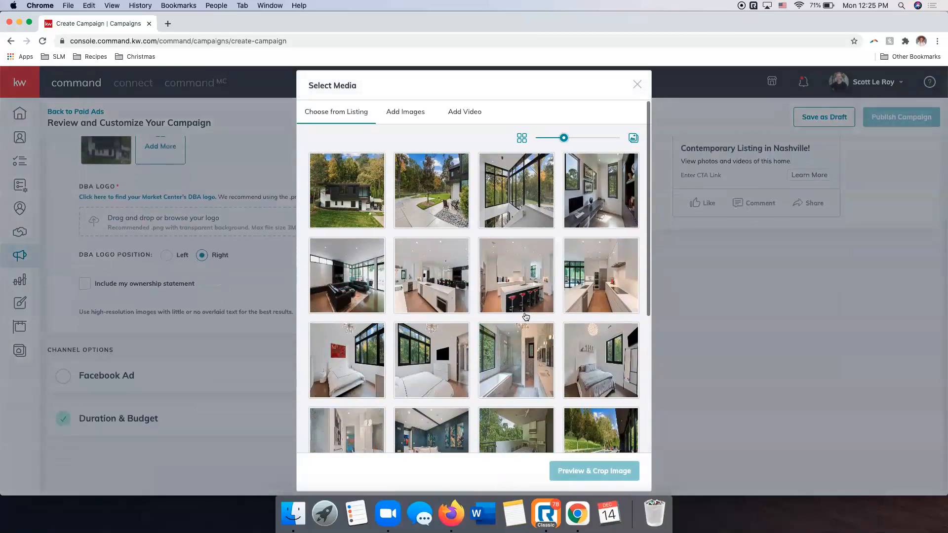
click(405, 115)
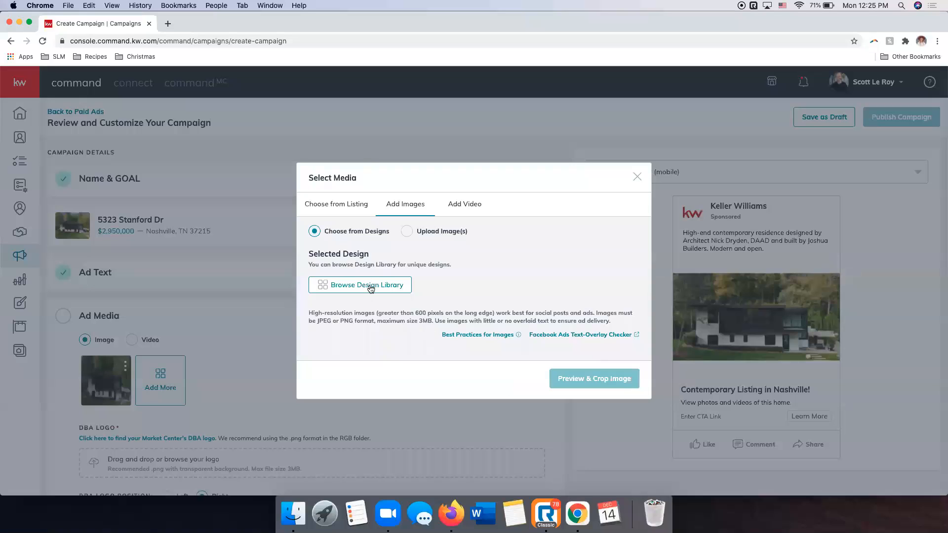
click(466, 205)
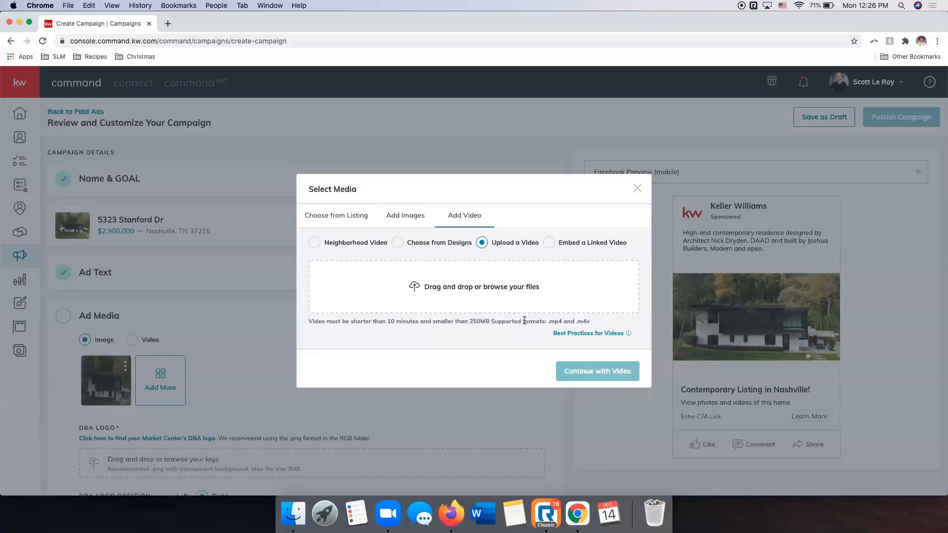
mouse_move(579, 339)
click(637, 188)
Examine the Ad Media image, DBA logo, logo position and ownership statement options alongside the ad preview.
scroll(315, 282, down, 2)
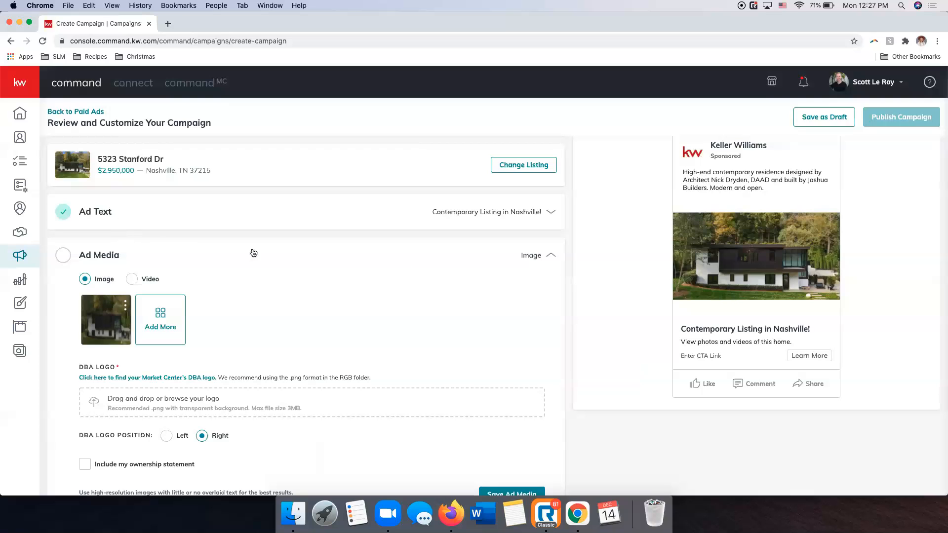
scroll(370, 260, down, 2)
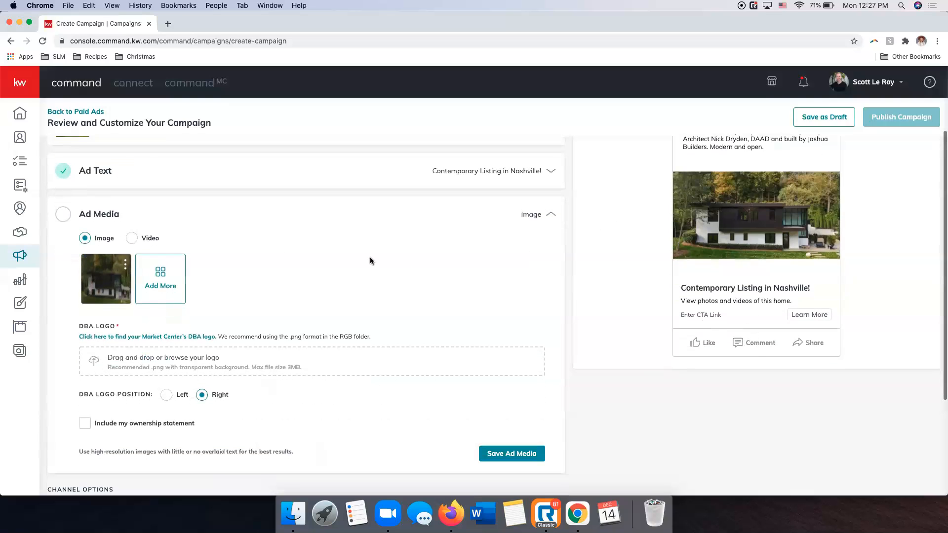
scroll(370, 260, down, 5)
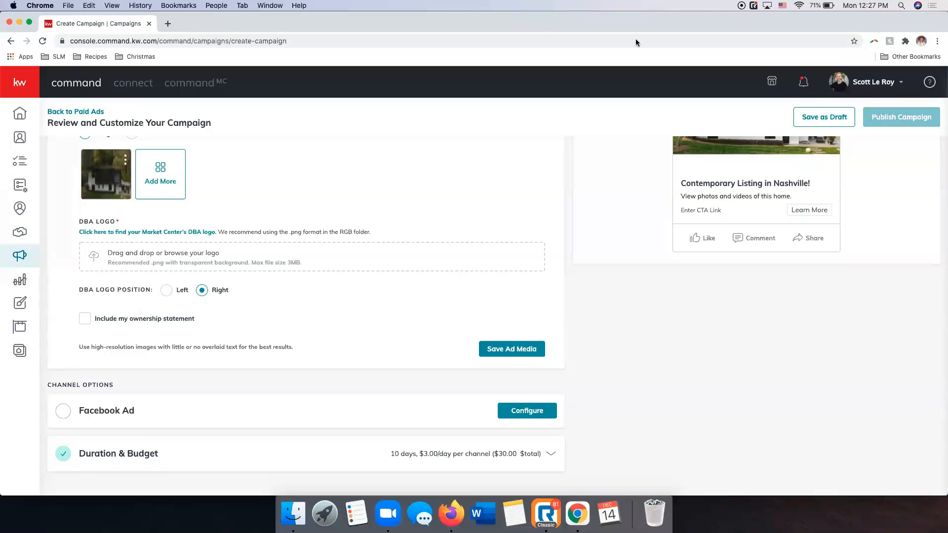
scroll(553, 221, up, 3)
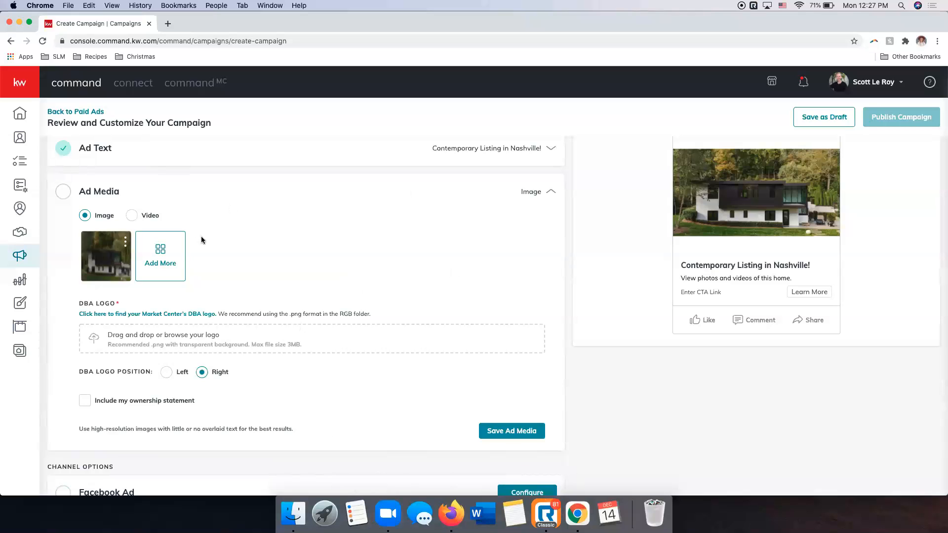
scroll(202, 236, up, 2)
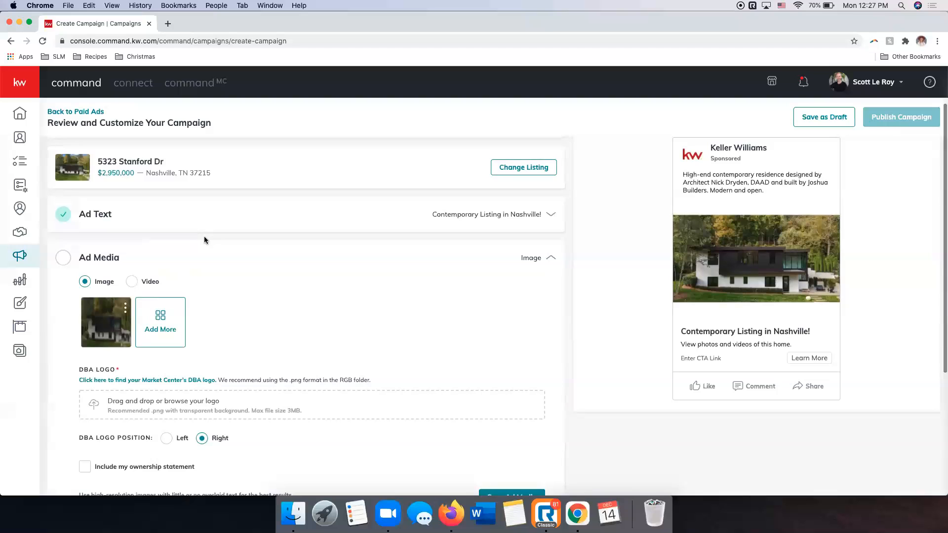
scroll(206, 238, down, 1)
scroll(210, 241, down, 2)
scroll(207, 239, down, 1)
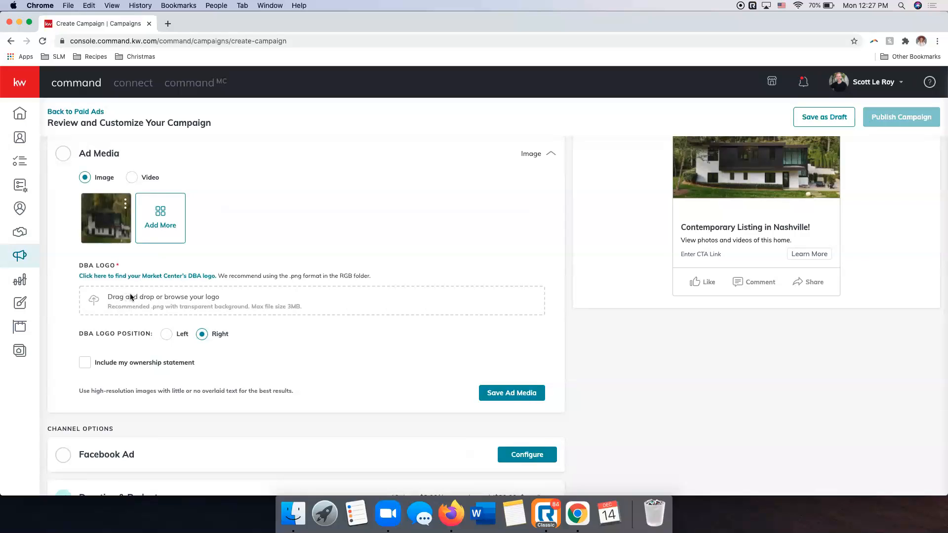
Open the Market Center DBA logo page linked from the ad's logo settings, accept its cookies, and return to the campaign.
click(164, 276)
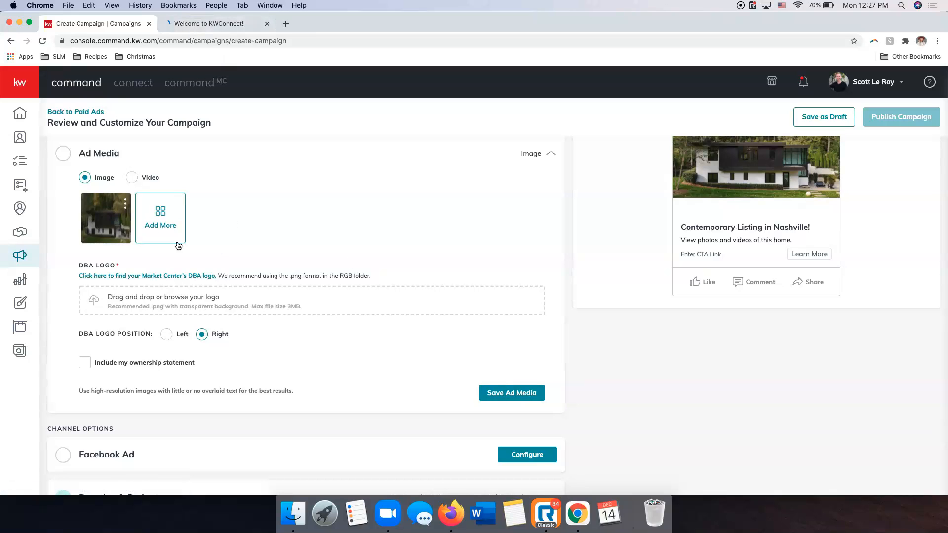
click(194, 22)
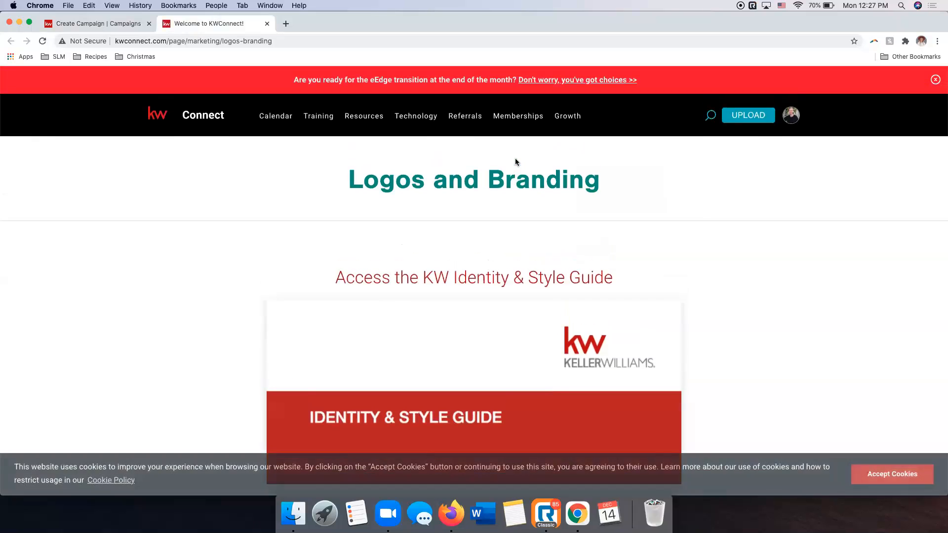
click(893, 474)
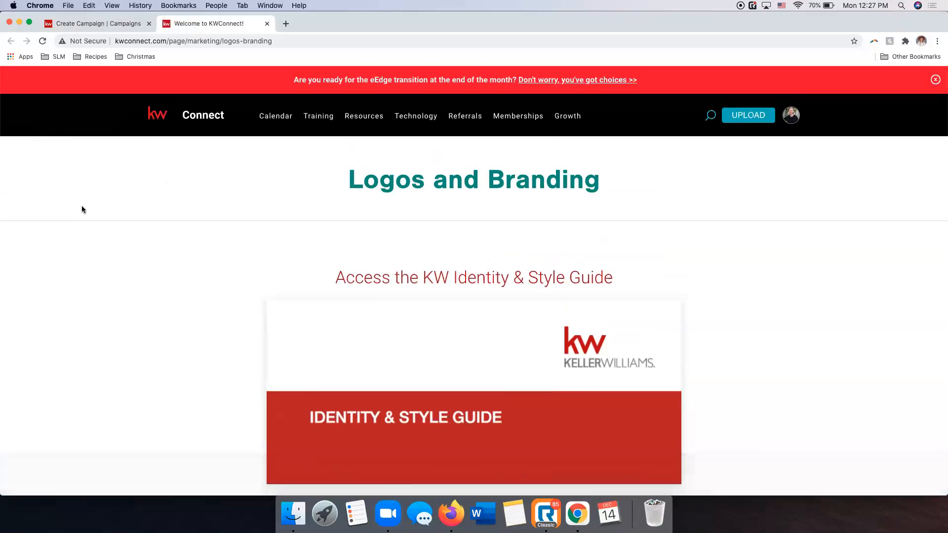
mouse_move(379, 118)
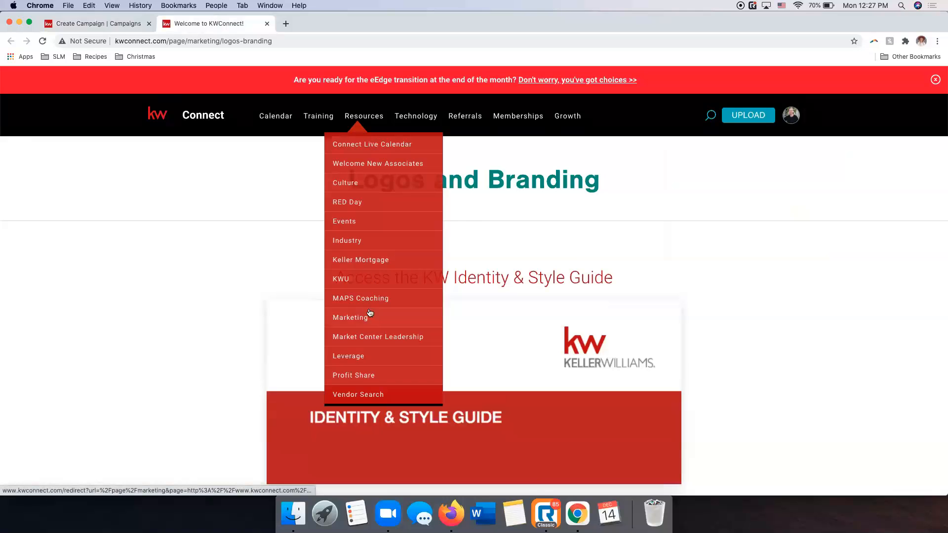
click(110, 24)
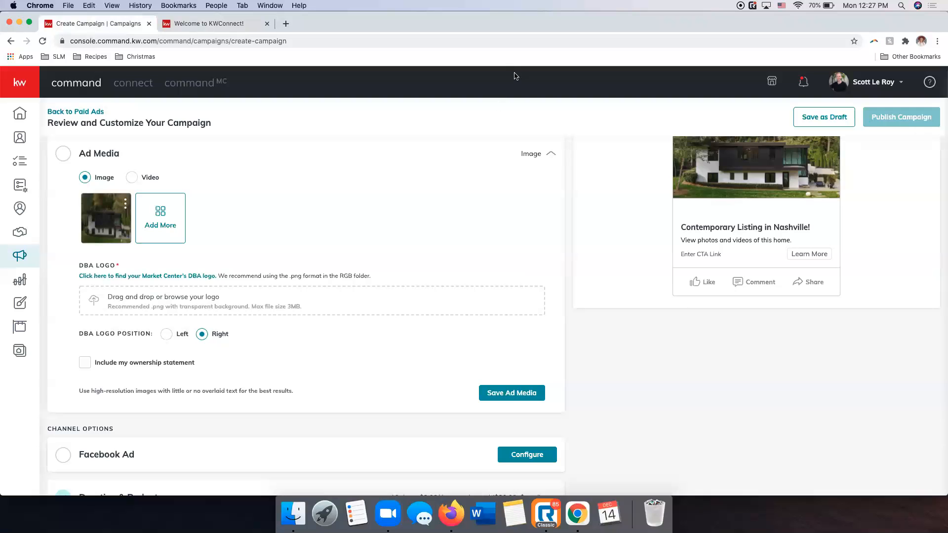
Search the Market Center Logos section of the Logos and Branding page for market center 1033.
click(217, 25)
scroll(385, 257, down, 3)
scroll(185, 217, down, 10)
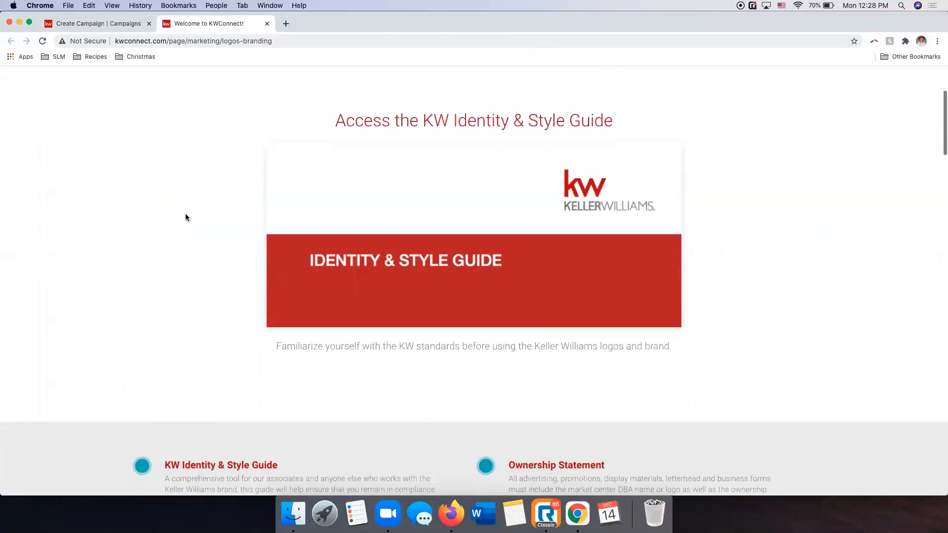
scroll(185, 217, down, 15)
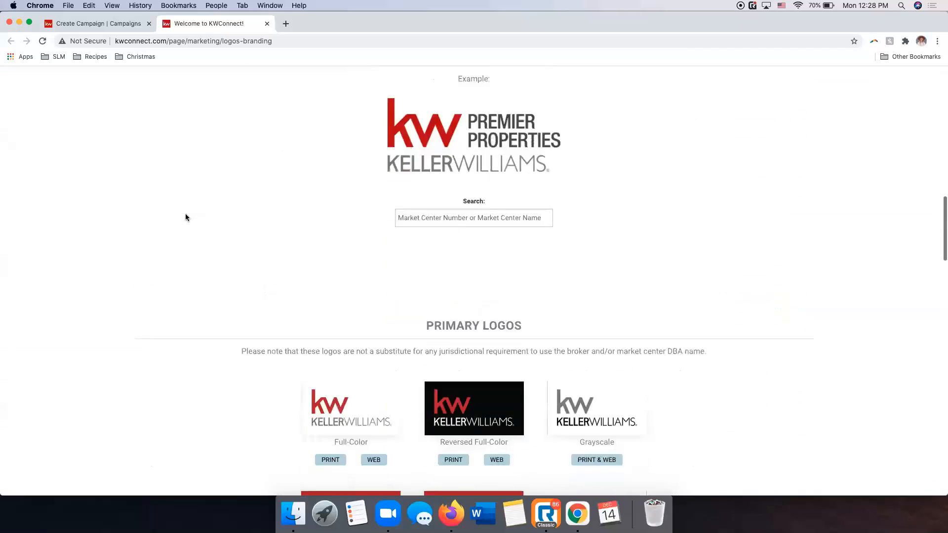
scroll(195, 217, up, 15)
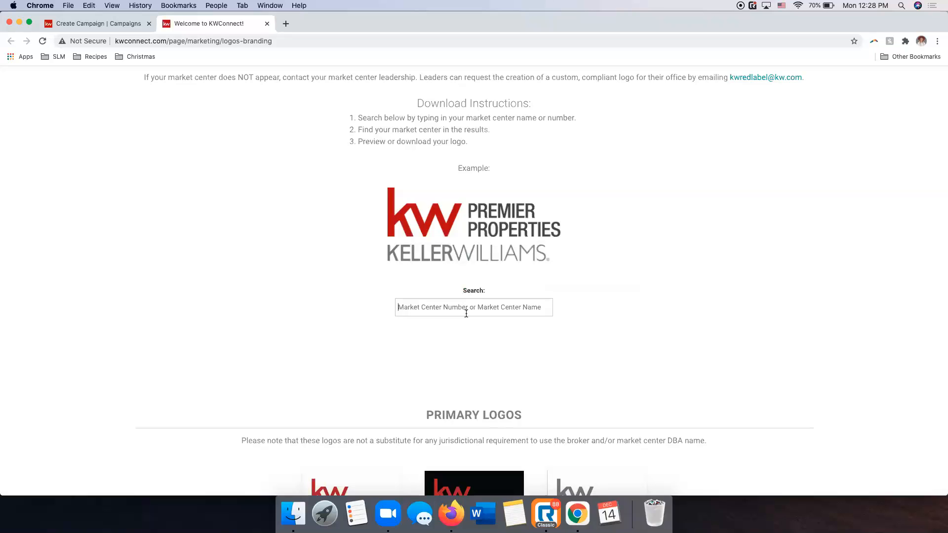
scroll(467, 314, up, 2)
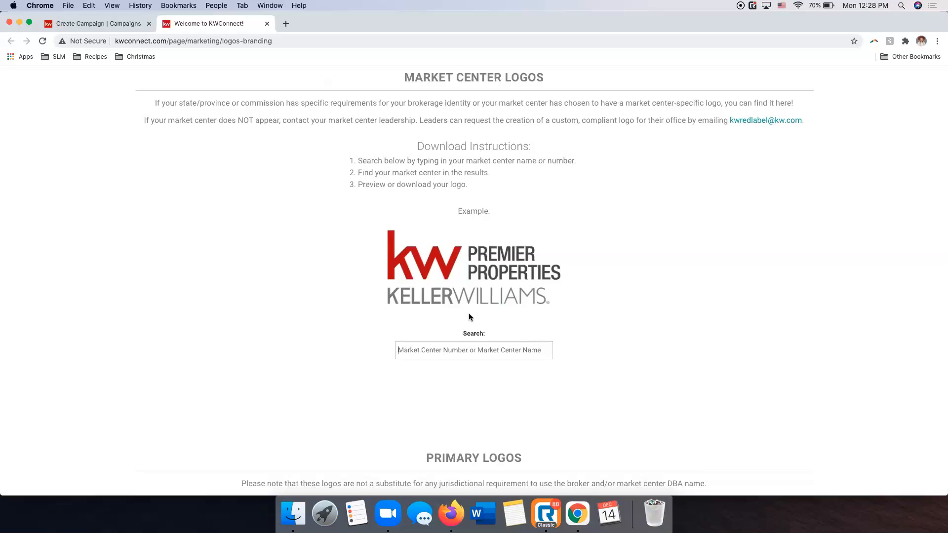
text(1033)
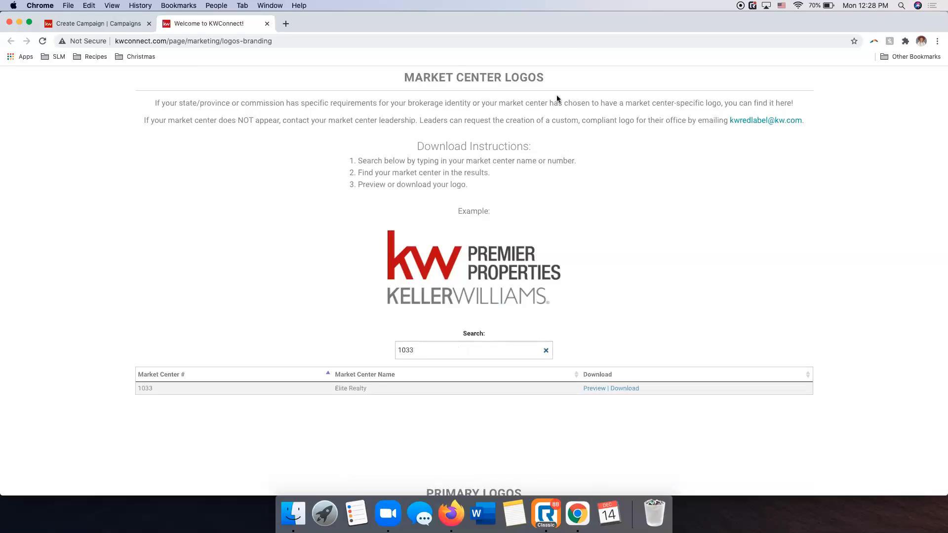
Download the Elite Realty logo archive, extract it in Downloads, and close the folder window.
click(626, 389)
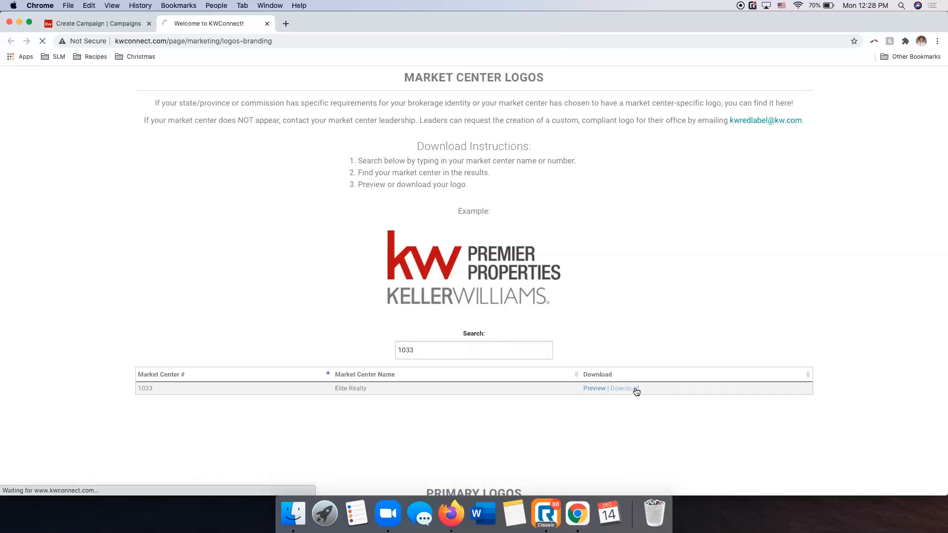
click(528, 143)
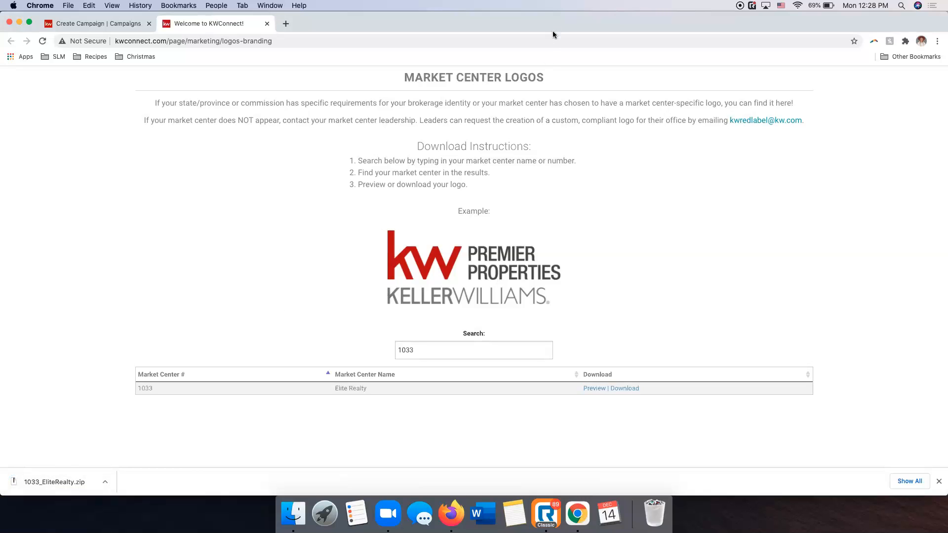
click(58, 481)
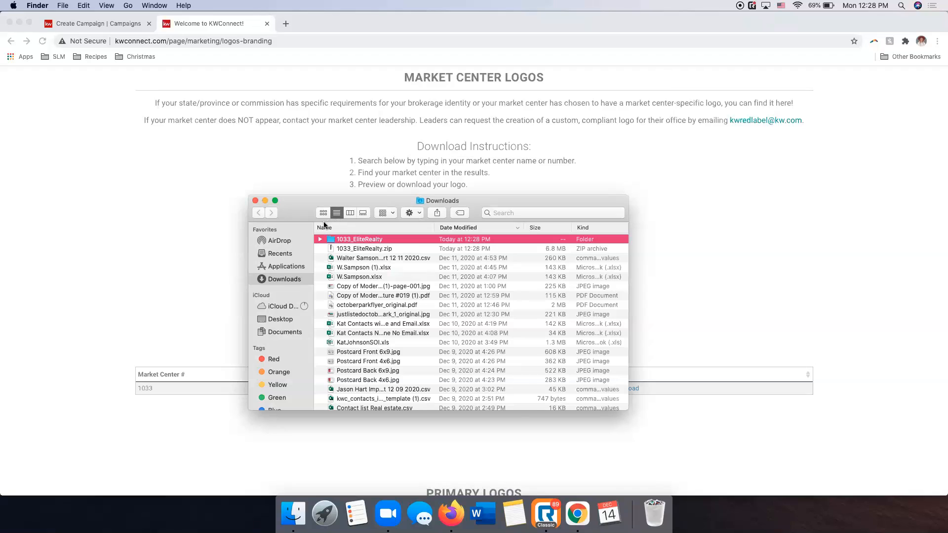
click(255, 201)
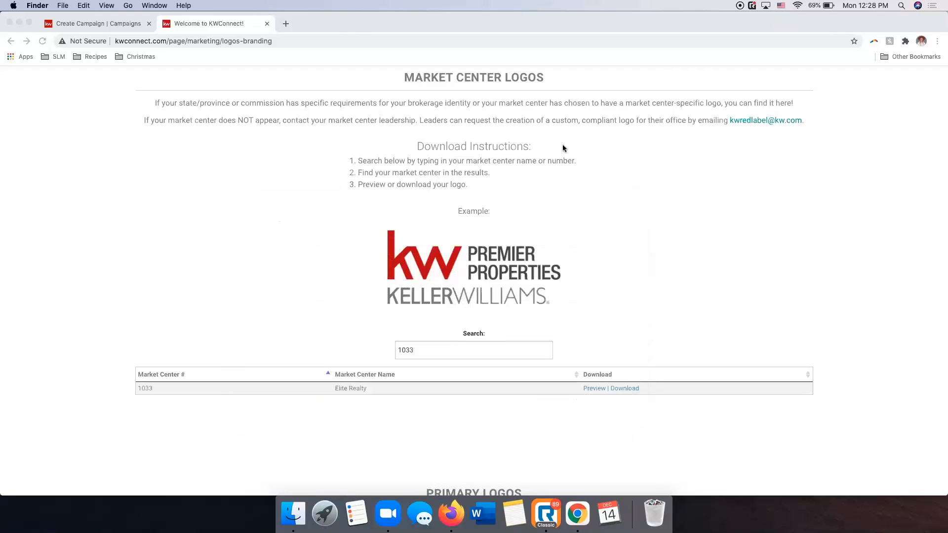
Upload KellerWilliams_1033_EliteRealty_RGB.png from the RGB folder of 1033_EliteRealty in Downloads as the campaign's DBA logo.
click(98, 22)
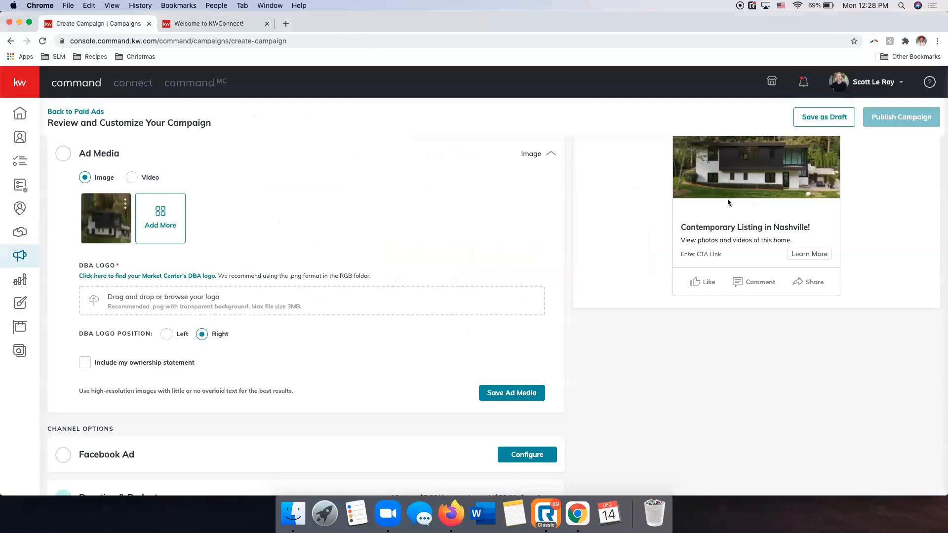
scroll(727, 203, up, 2)
scroll(185, 319, down, 1)
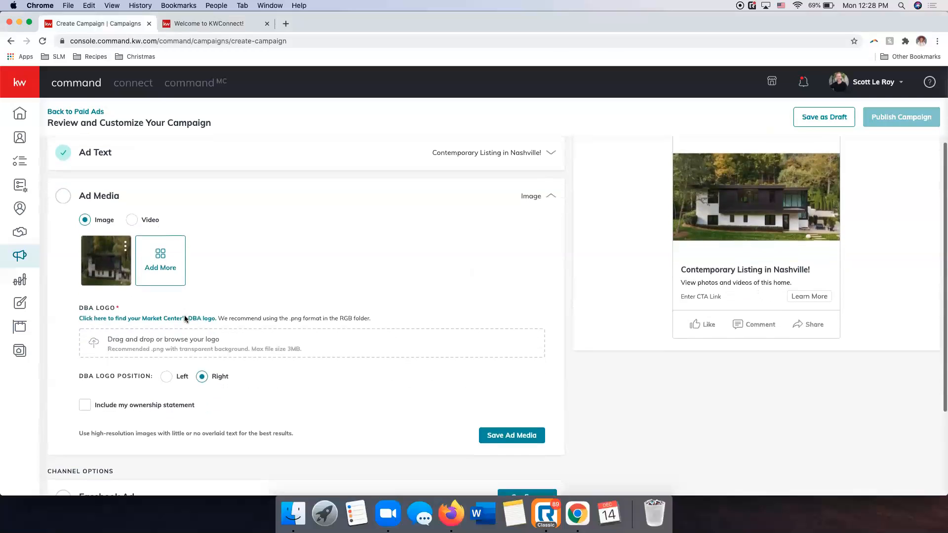
click(187, 340)
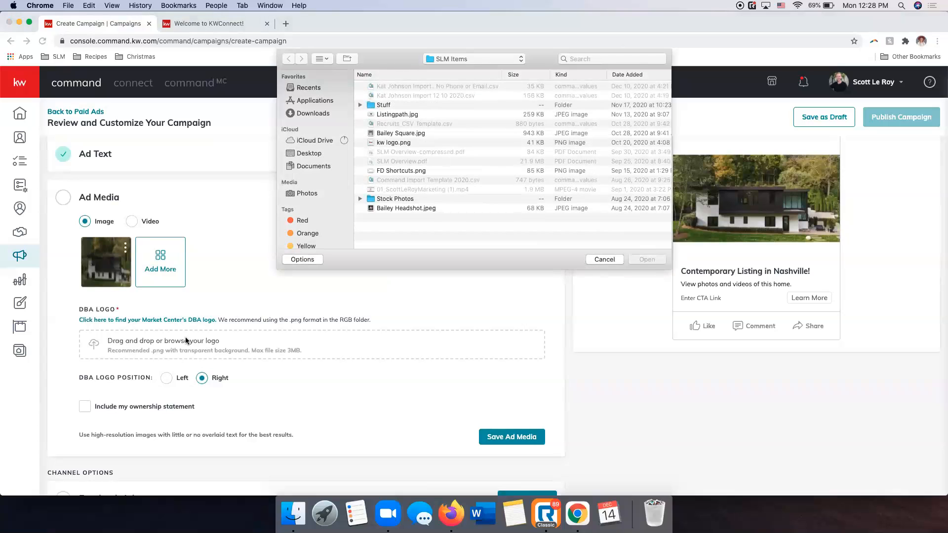
click(316, 114)
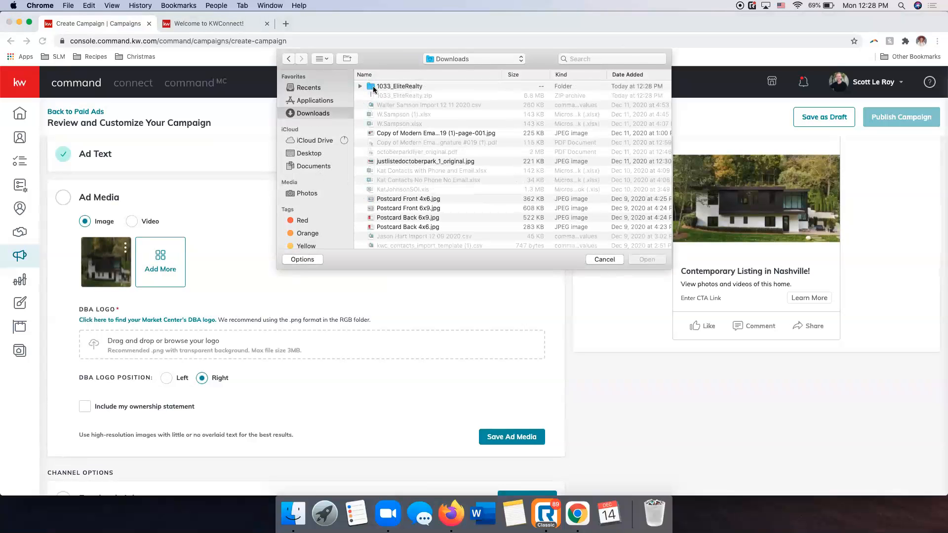
double_click(401, 87)
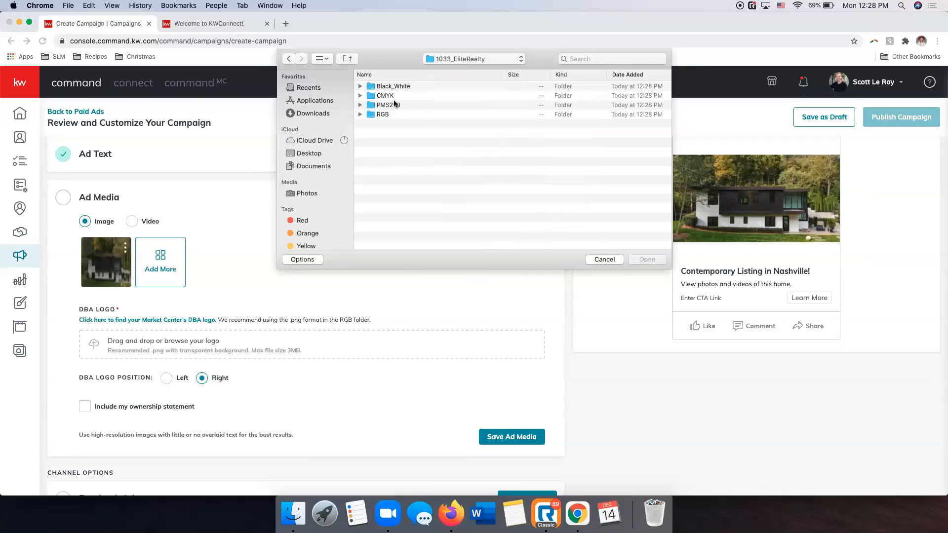
double_click(382, 115)
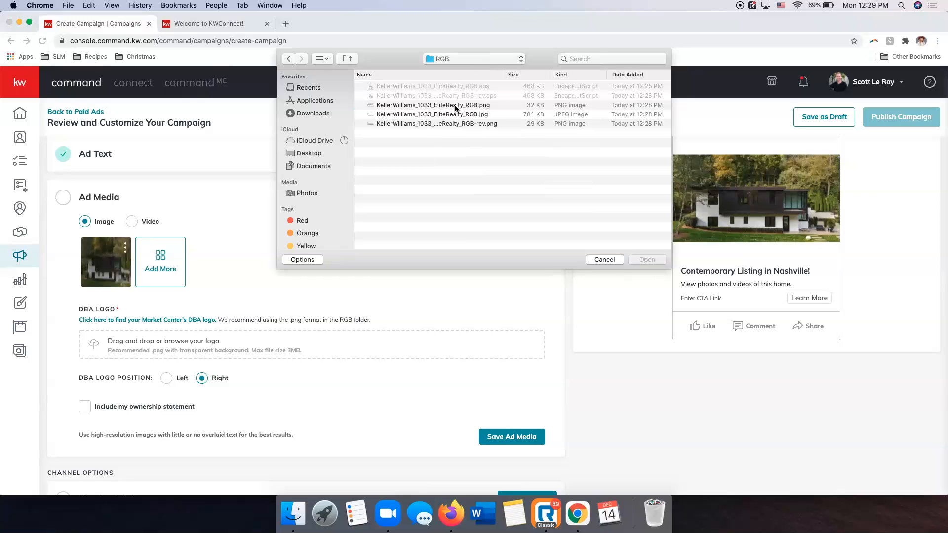
click(455, 106)
click(654, 258)
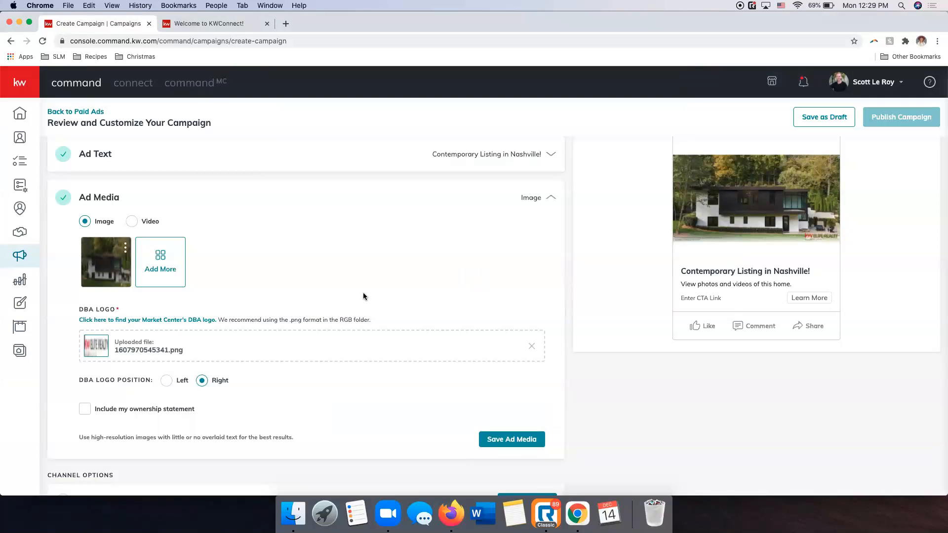
Set the DBA logo position to Left and check the logo's placement on the photo in the ad preview.
scroll(203, 316, down, 1)
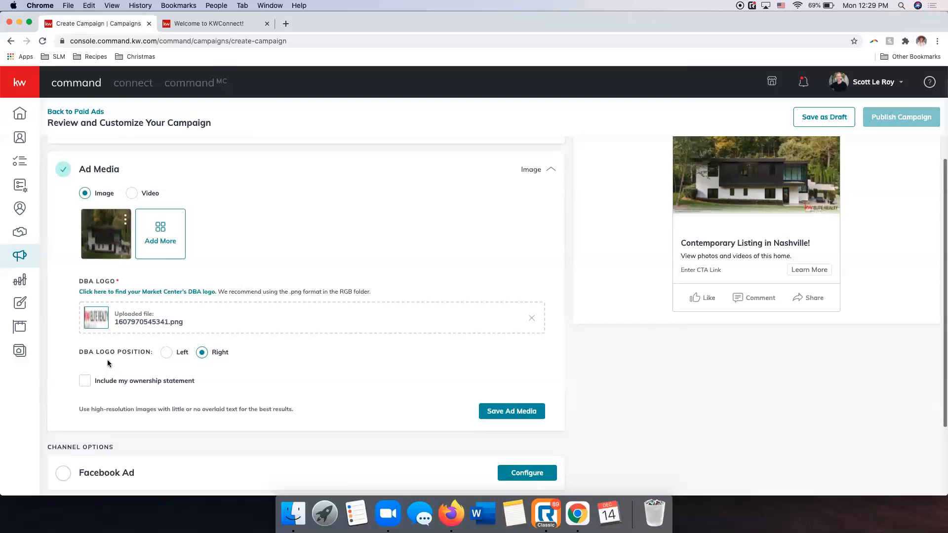
scroll(819, 232, up, 1)
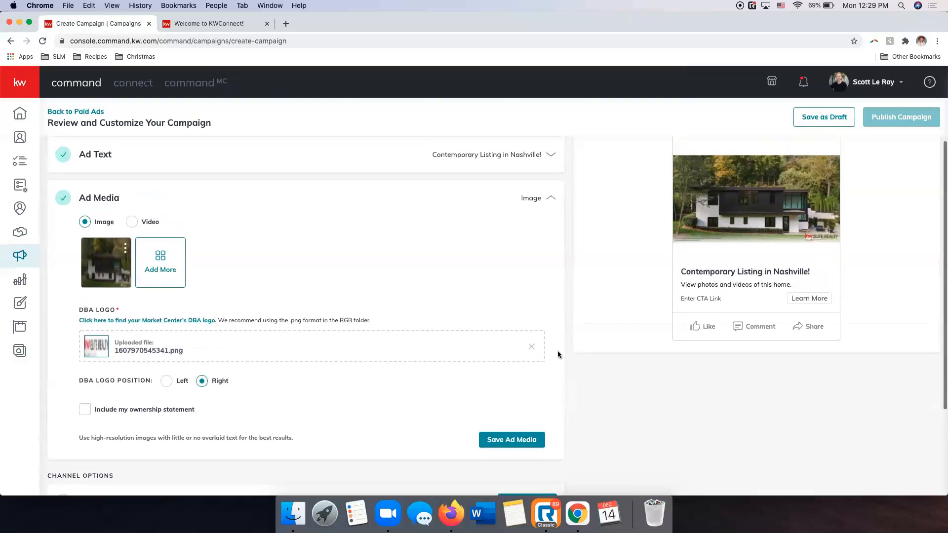
scroll(164, 383, up, 1)
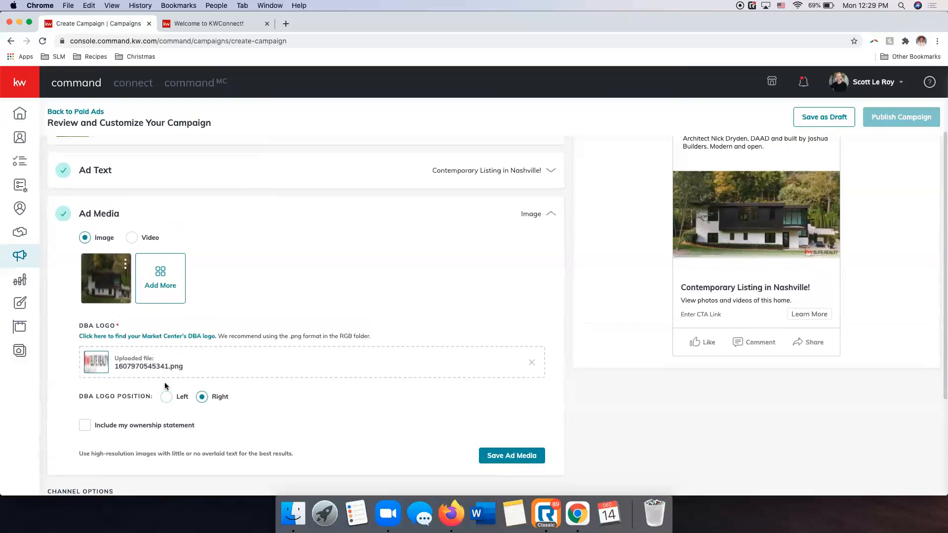
click(165, 398)
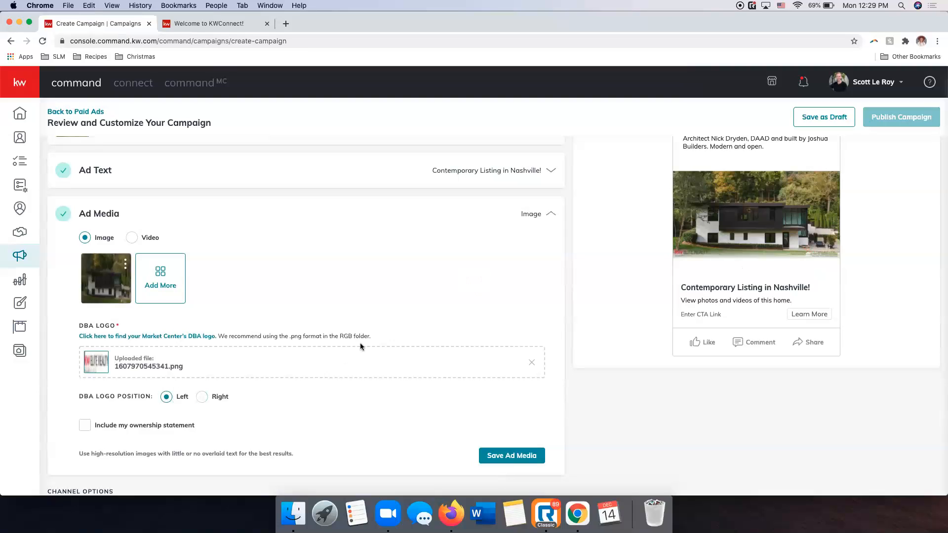
scroll(709, 265, up, 1)
scroll(709, 264, up, 3)
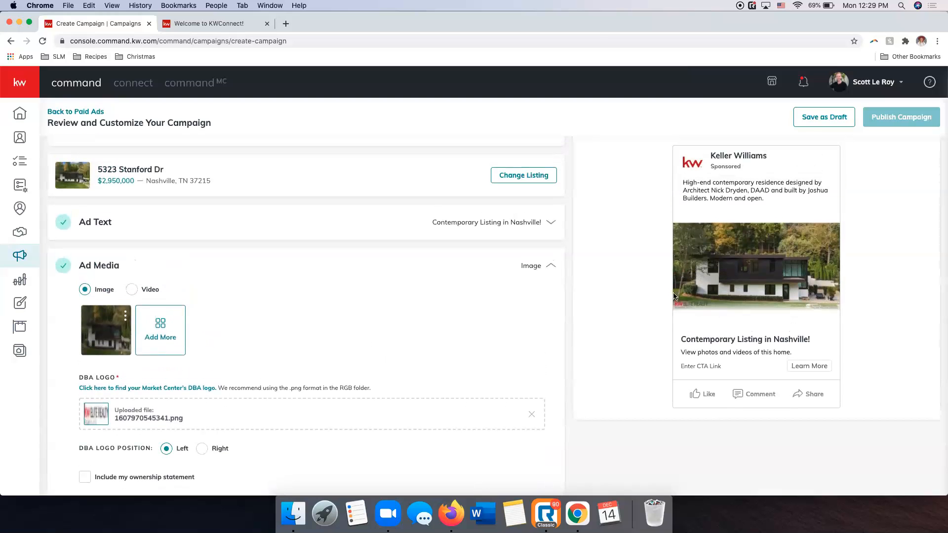
scroll(682, 306, down, 4)
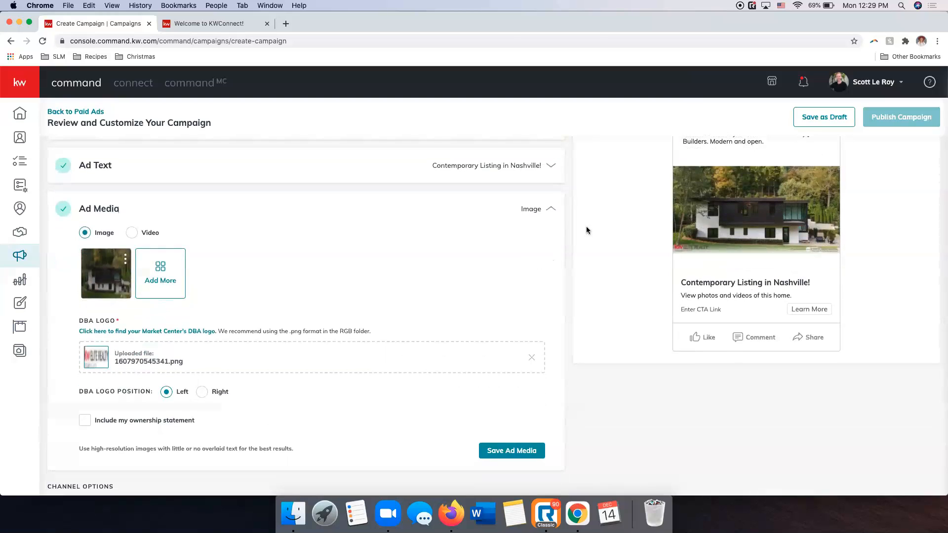
Include and apply the ownership statement "Each office is independently owned and operated.", check the ad preview, and save the ad media.
scroll(306, 273, down, 6)
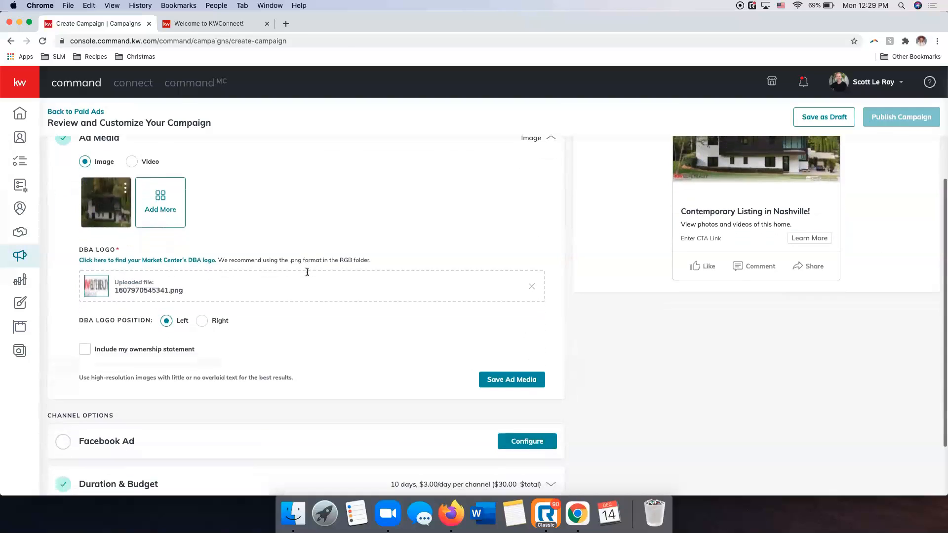
click(85, 339)
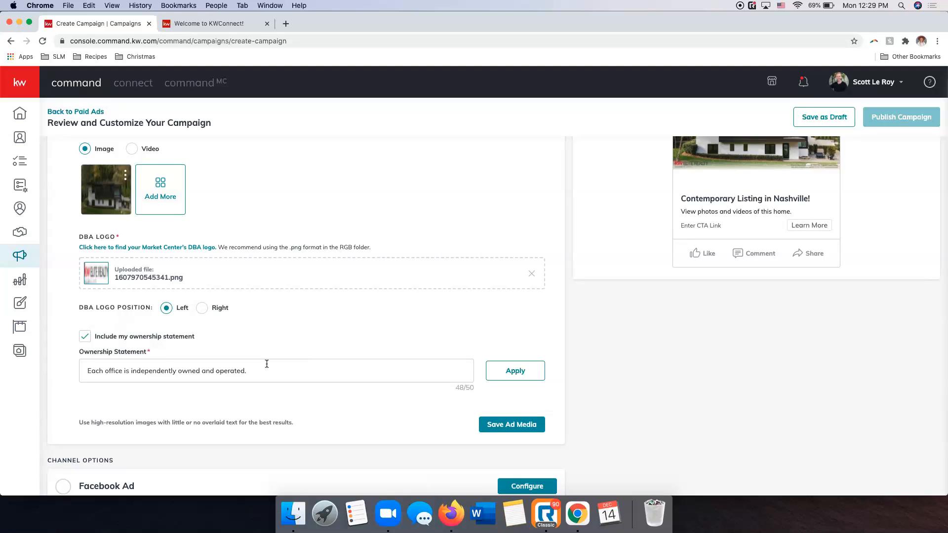
click(530, 377)
scroll(582, 263, up, 3)
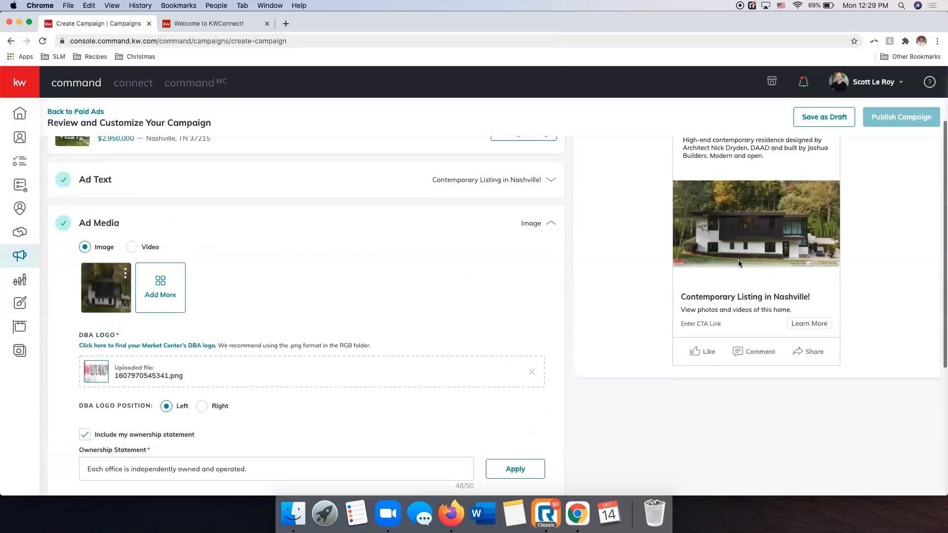
scroll(618, 251, down, 3)
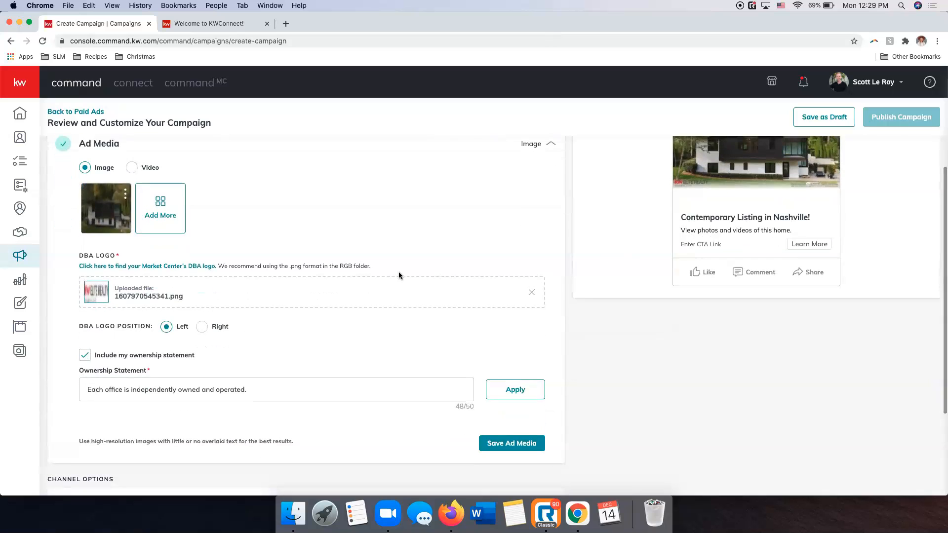
scroll(398, 276, up, 5)
scroll(399, 275, down, 2)
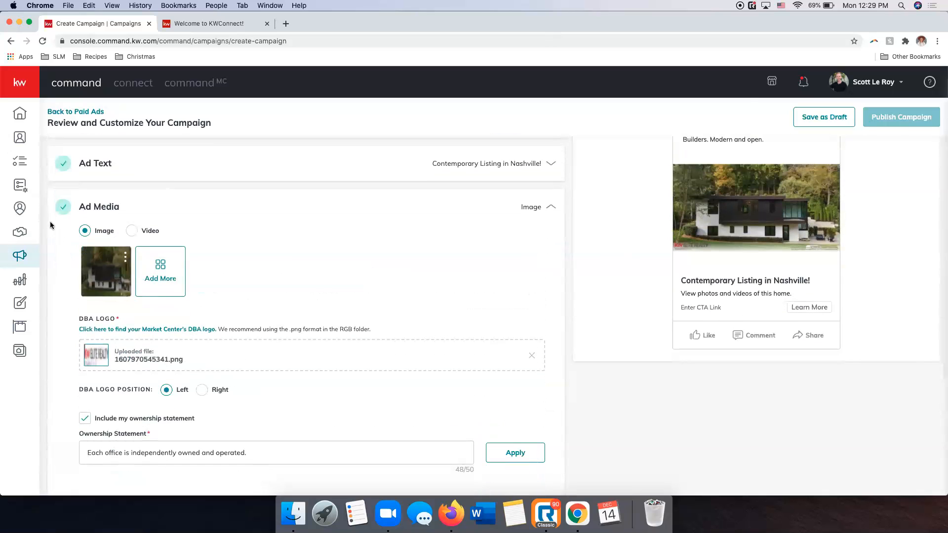
scroll(293, 278, down, 2)
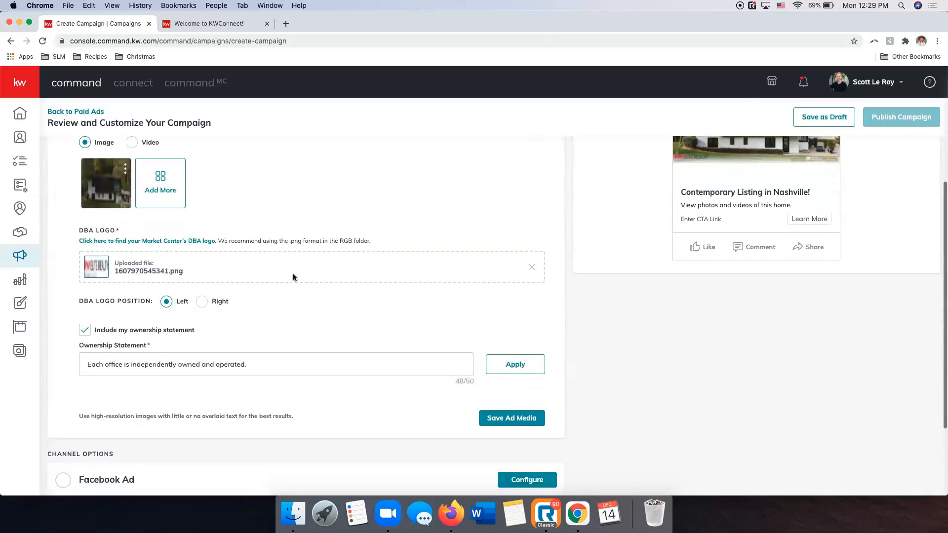
click(495, 413)
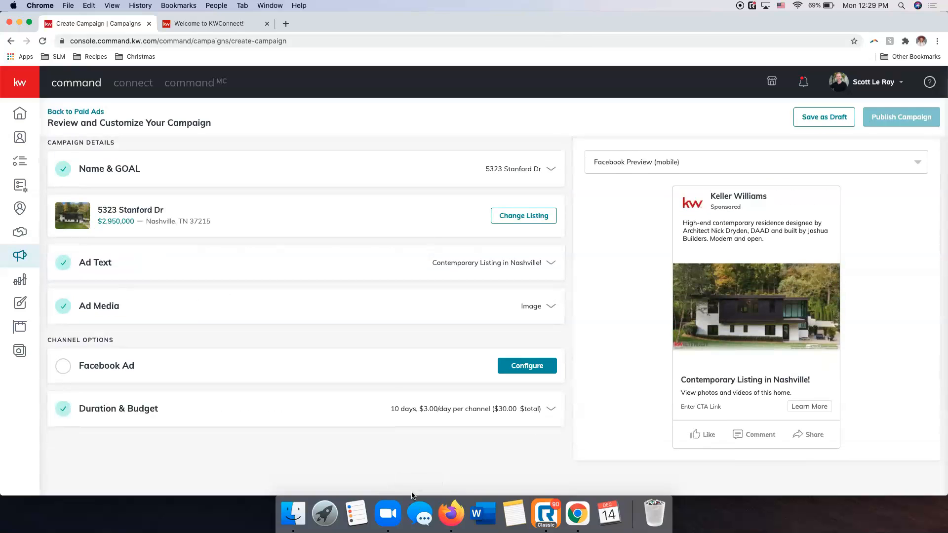
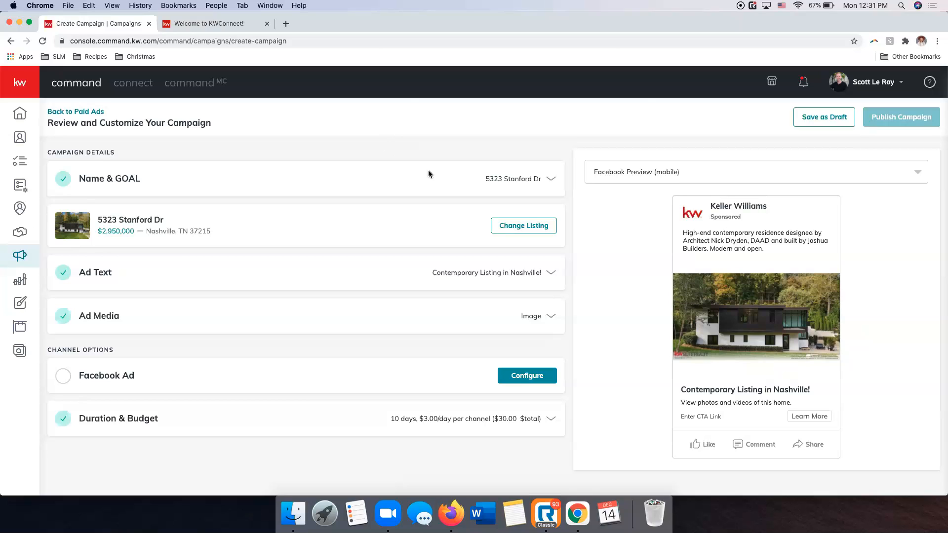
Configure the Facebook Ad channel with Scott Le Roy Marketing as the page and the Facebook lead generation form as the destination.
scroll(804, 274, down, 1)
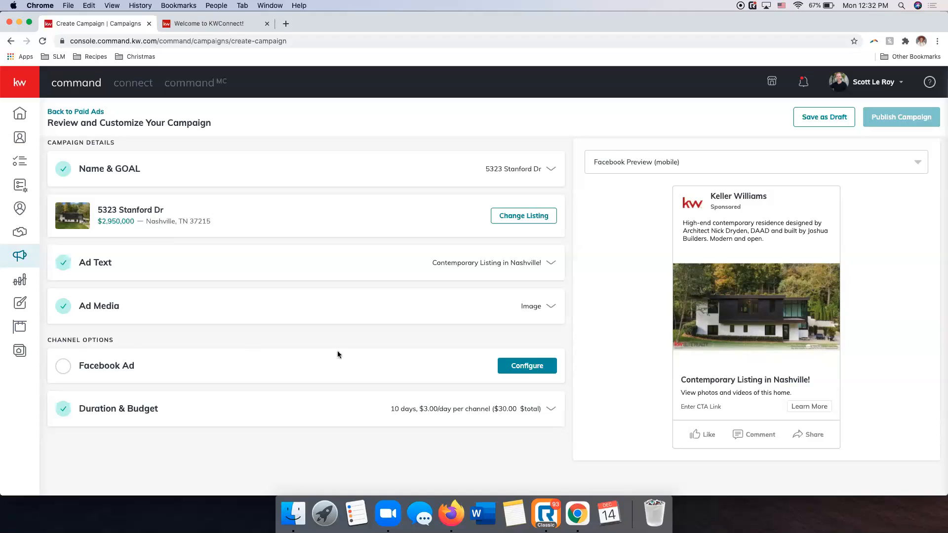
click(527, 366)
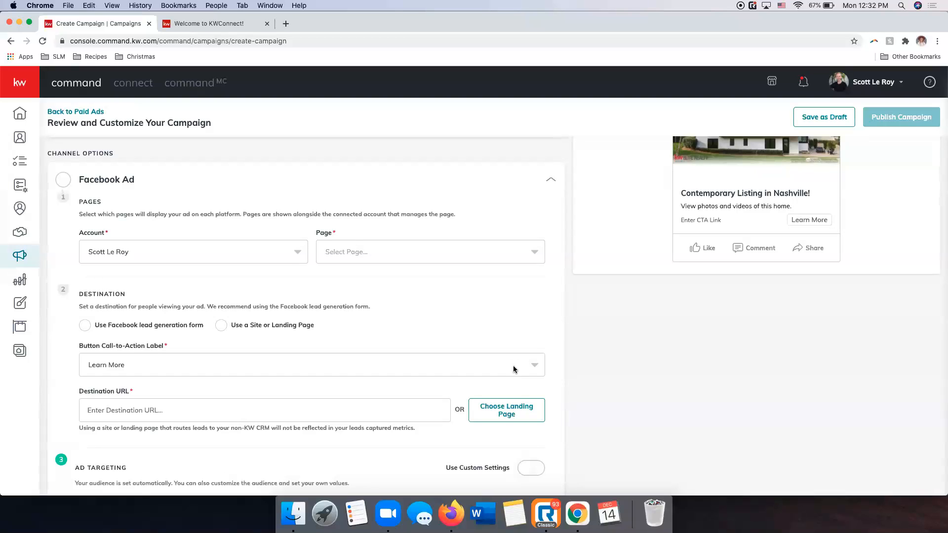
scroll(494, 350, down, 1)
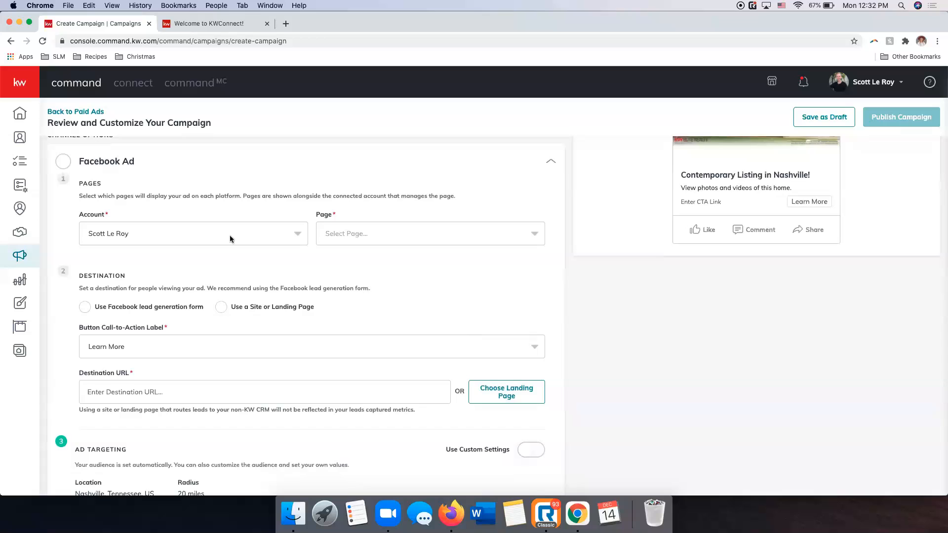
scroll(226, 240, down, 1)
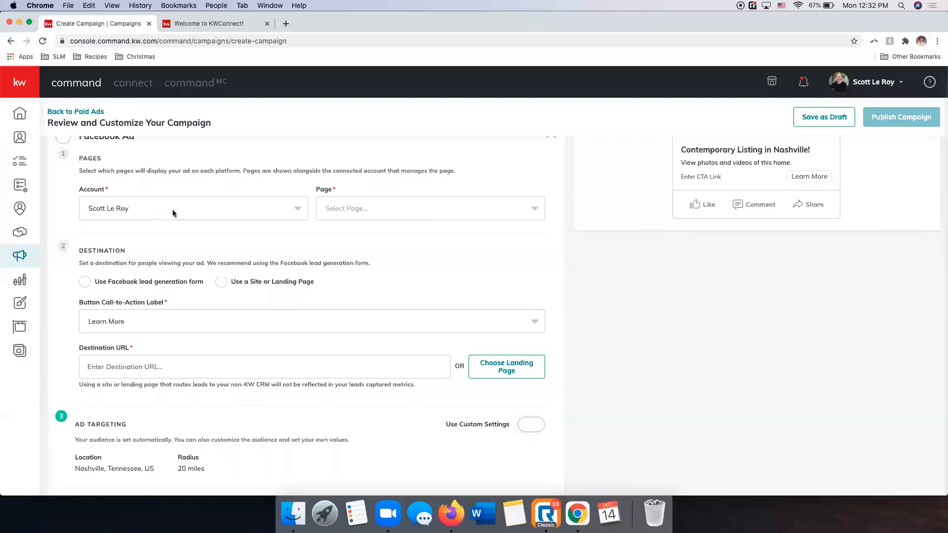
click(511, 211)
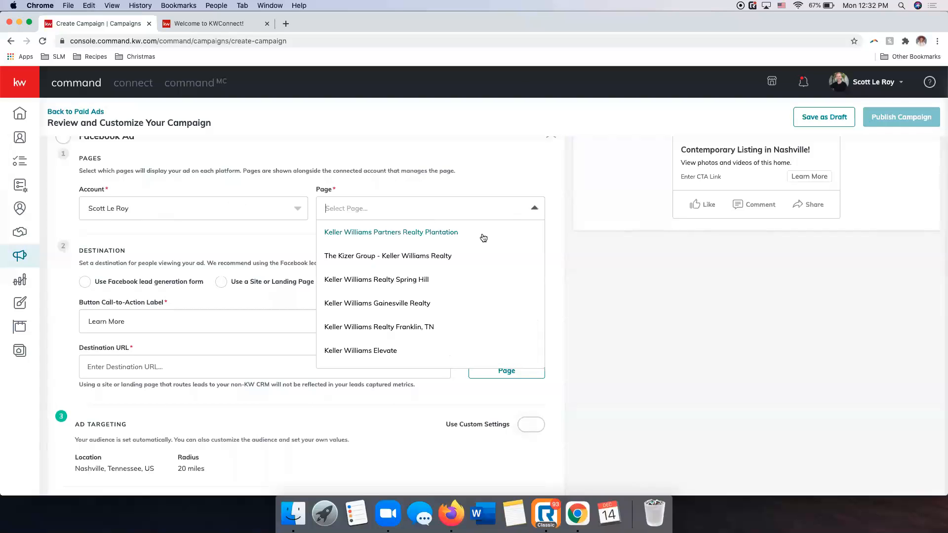
scroll(484, 235, down, 10)
scroll(483, 235, down, 6)
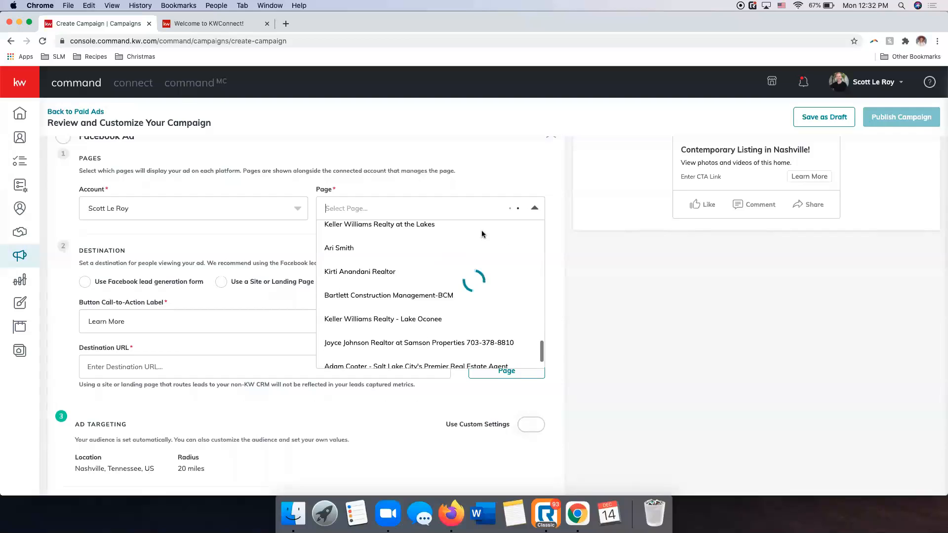
scroll(482, 233, up, 5)
scroll(473, 300, down, 4)
scroll(404, 366, down, 1)
click(372, 371)
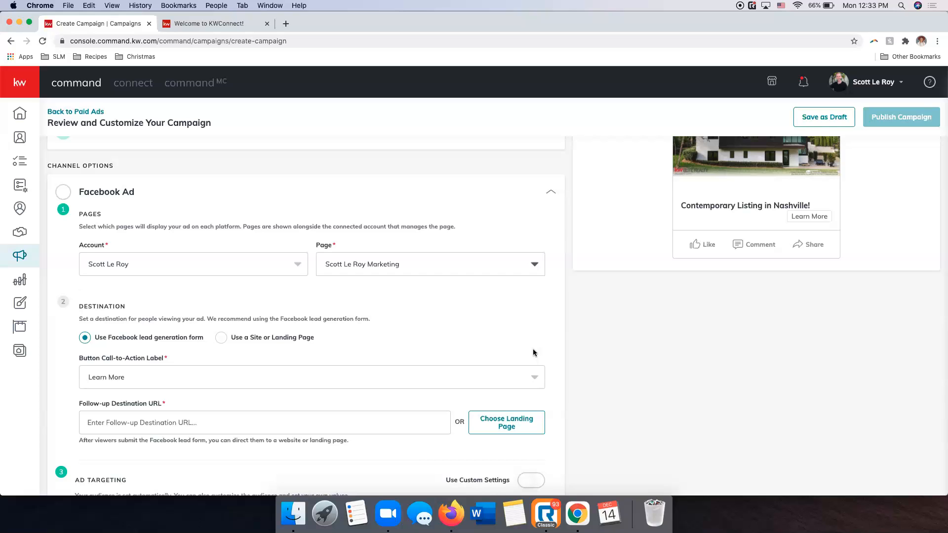
Review the Facebook ad's page, lead form destination, follow-up URL and ad targeting settings against the ad preview.
scroll(543, 353, down, 5)
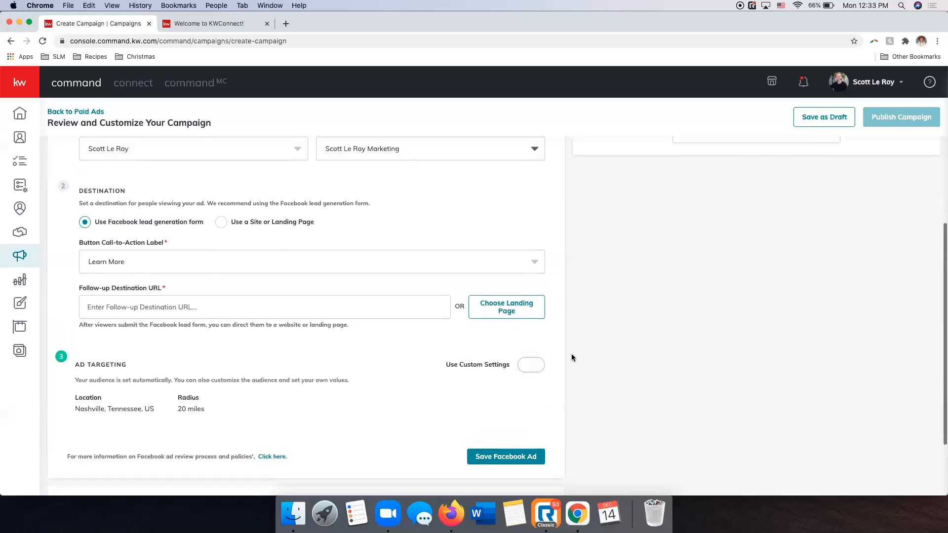
scroll(568, 353, up, 2)
scroll(292, 210, up, 2)
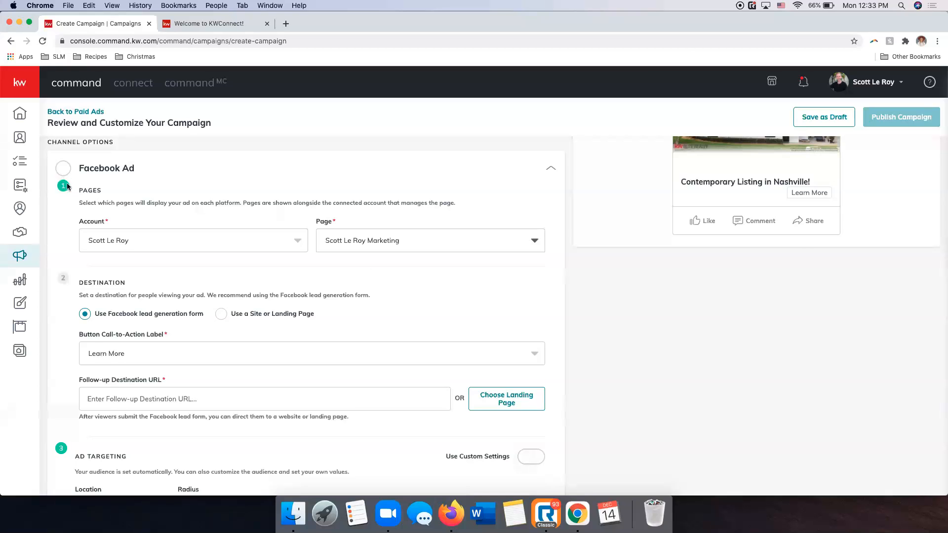
scroll(69, 185, down, 2)
scroll(206, 234, down, 1)
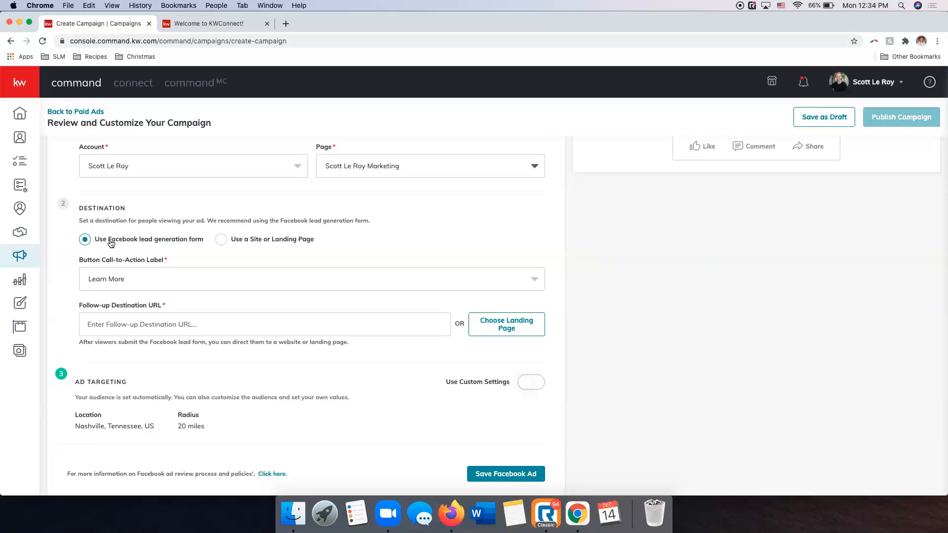
scroll(407, 286, up, 4)
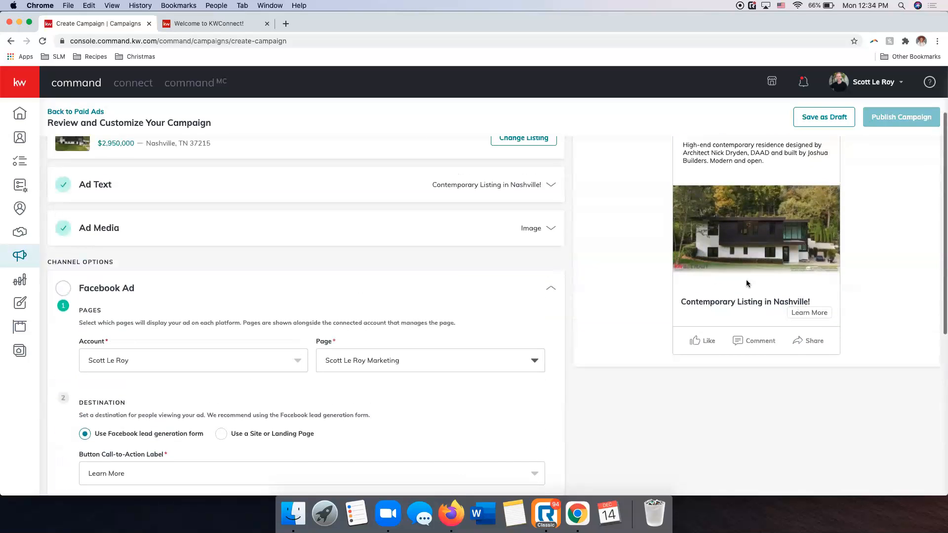
scroll(747, 283, down, 1)
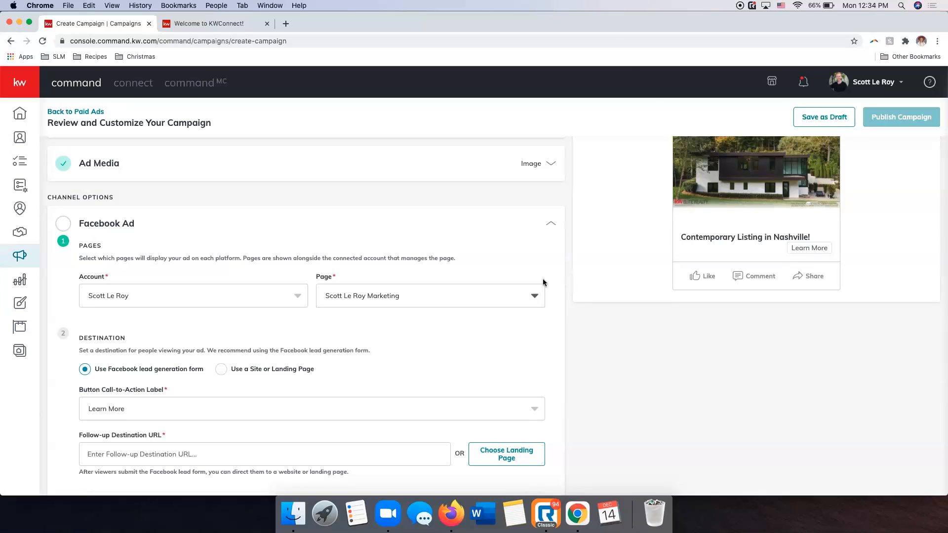
scroll(555, 284, down, 3)
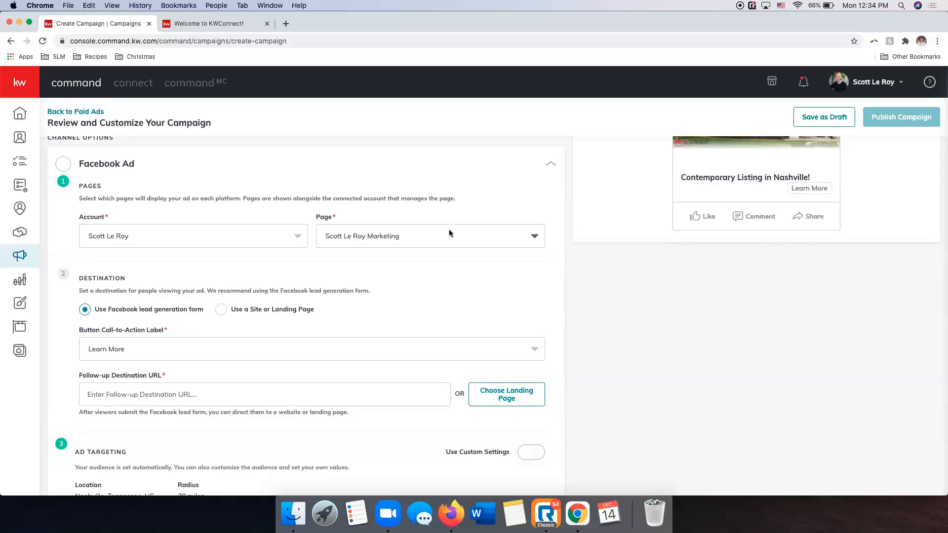
scroll(395, 237, down, 2)
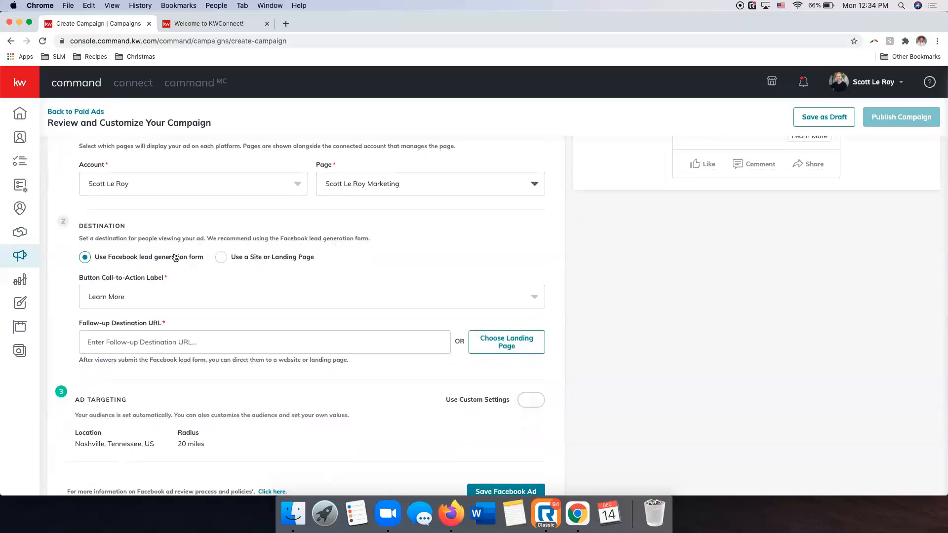
drag(209, 237, 364, 242)
click(389, 247)
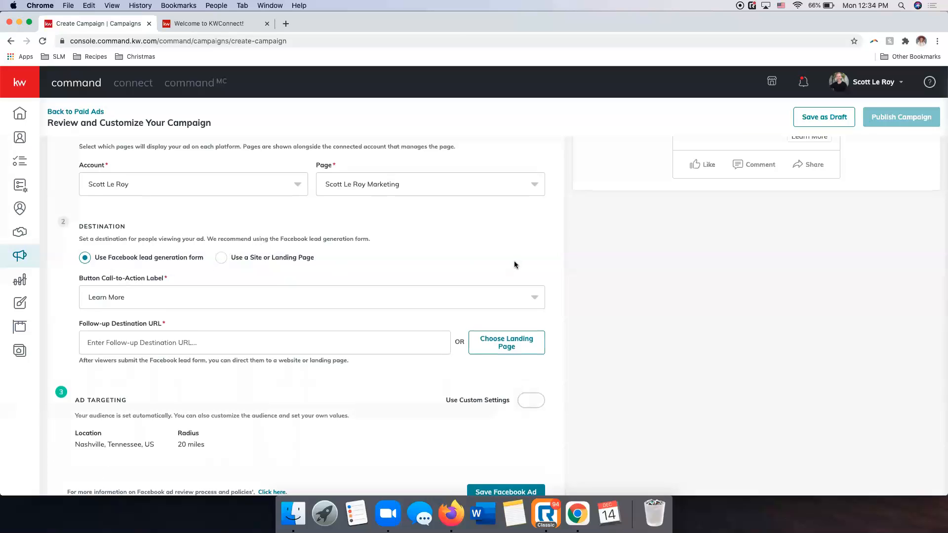
scroll(676, 262, up, 2)
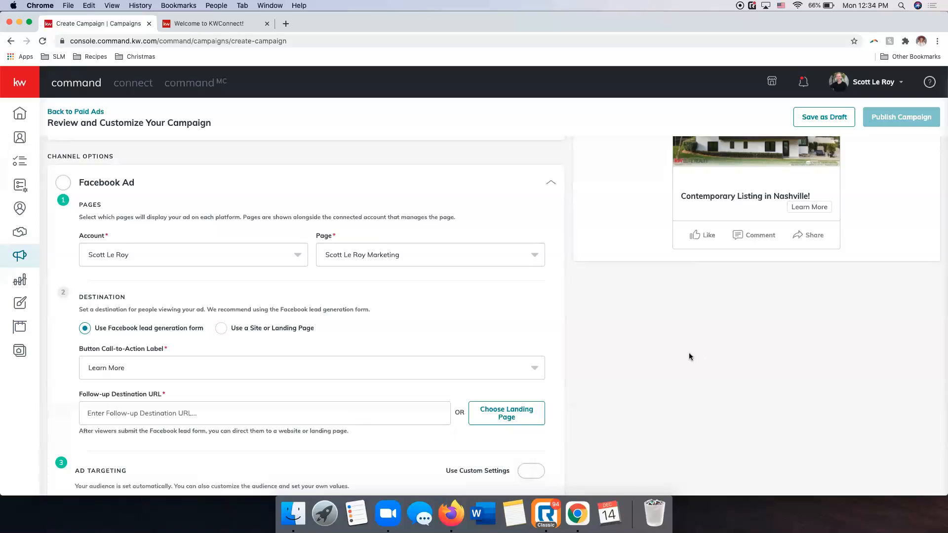
scroll(612, 358, down, 2)
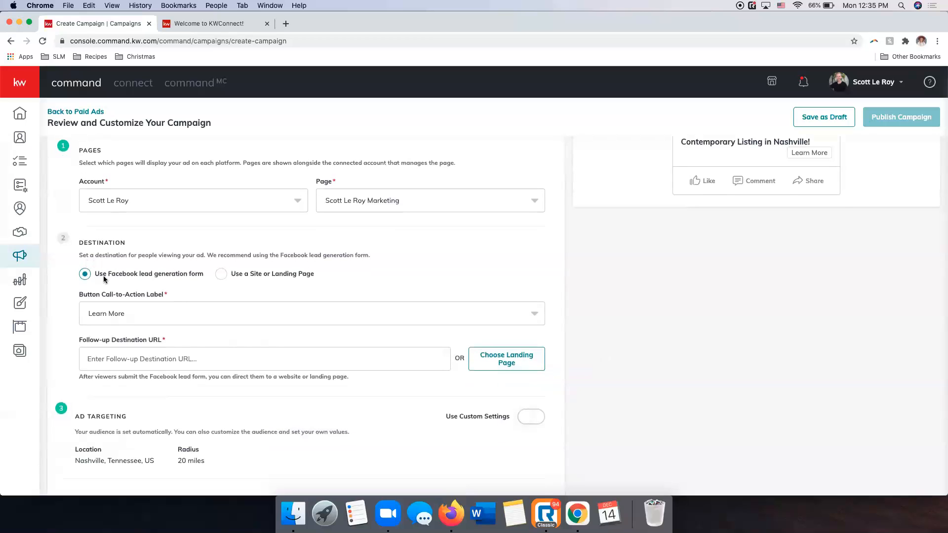
scroll(105, 280, down, 2)
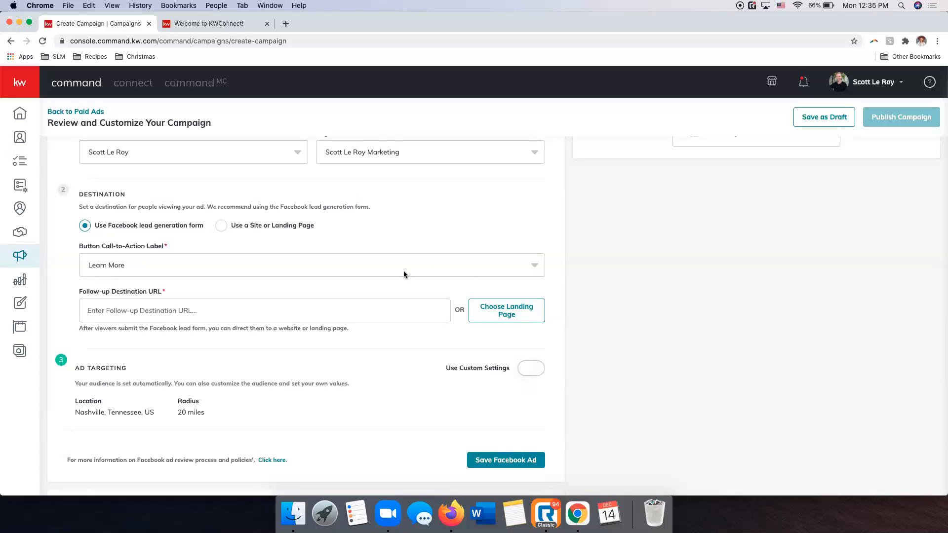
Check the call-to-action button in the ad preview and choose Learn More as its label.
scroll(605, 320, up, 8)
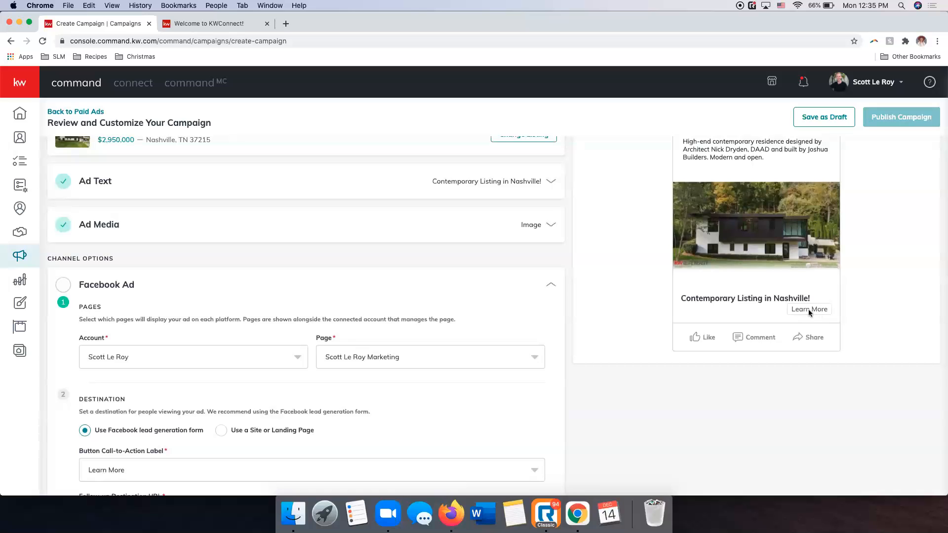
scroll(700, 388, down, 4)
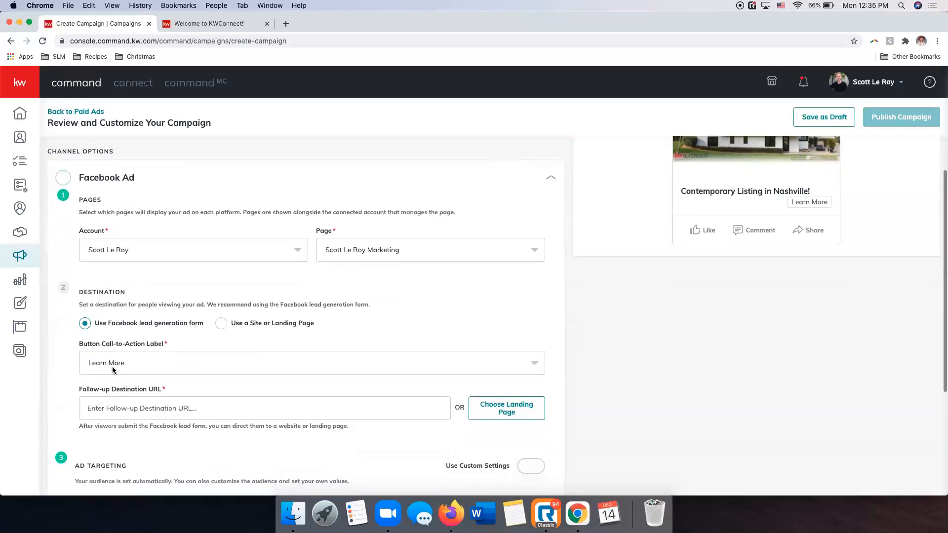
click(112, 368)
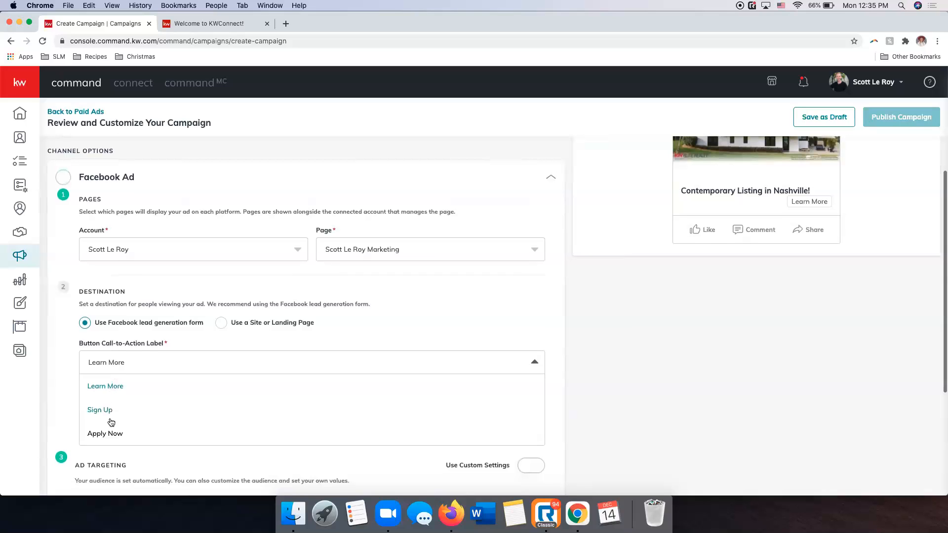
click(105, 384)
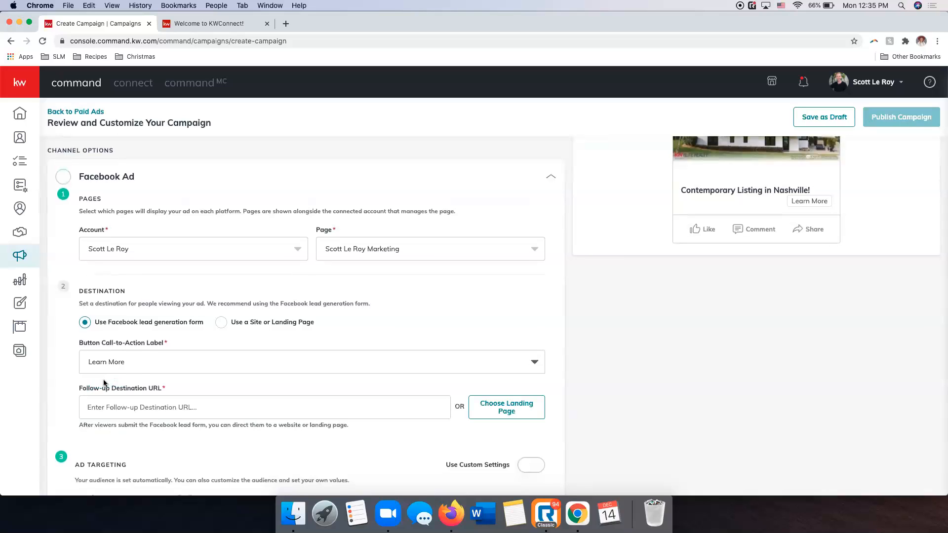
scroll(768, 301, down, 1)
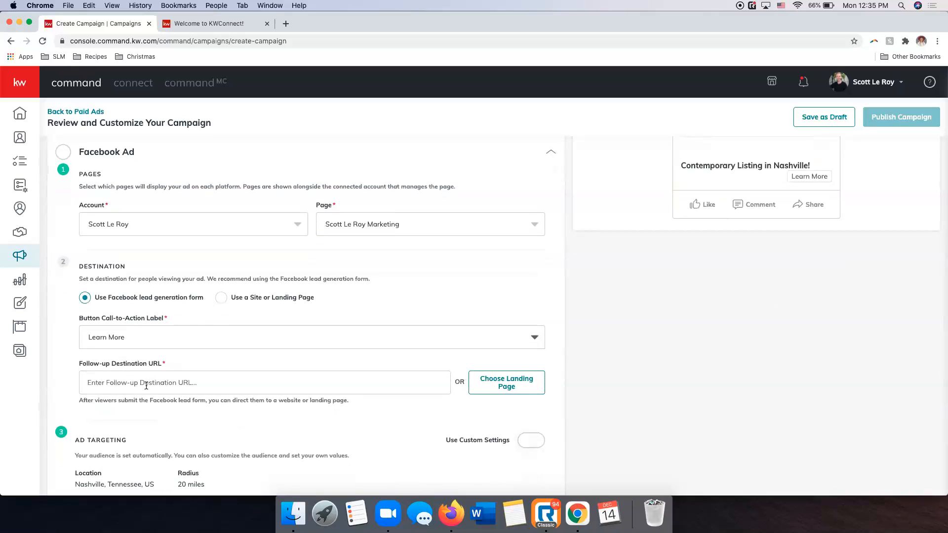
scroll(652, 336, up, 2)
scroll(642, 340, up, 1)
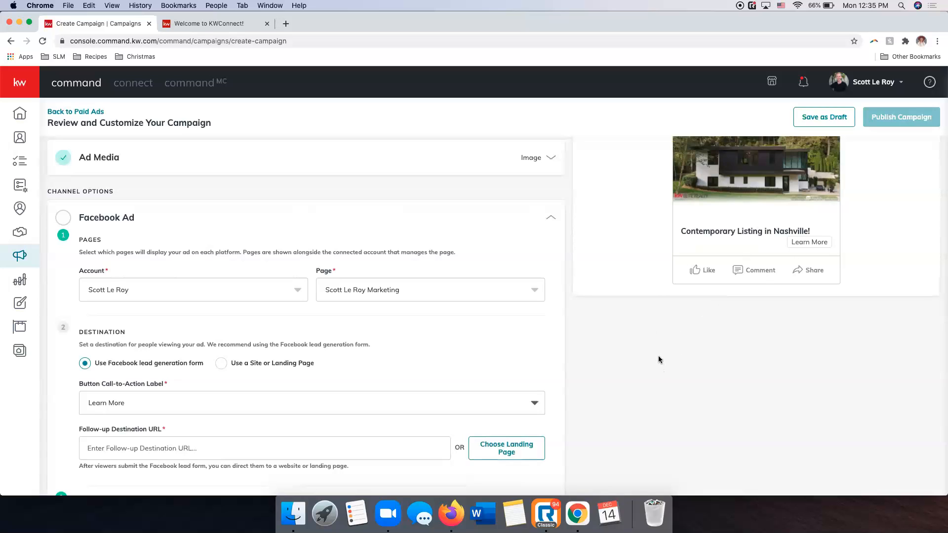
scroll(658, 360, down, 3)
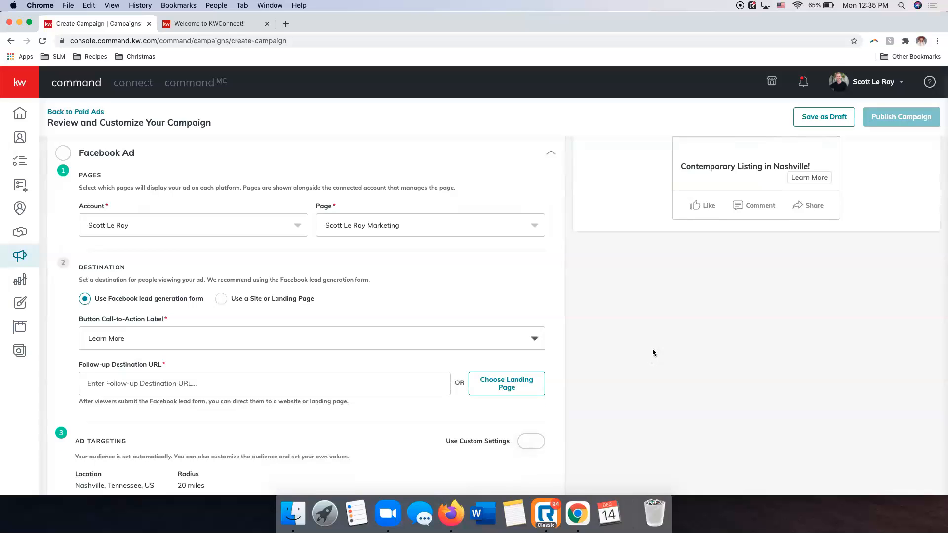
scroll(649, 359, up, 5)
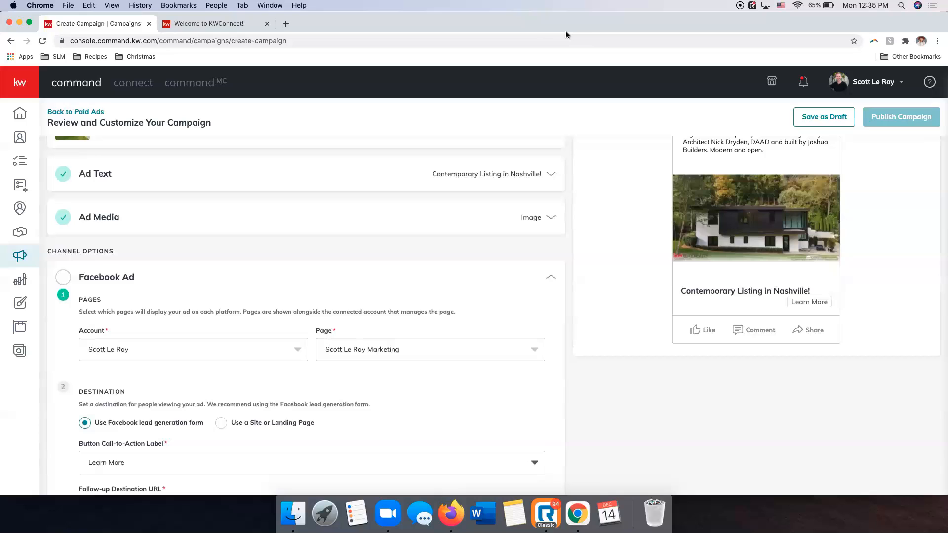
click(516, 39)
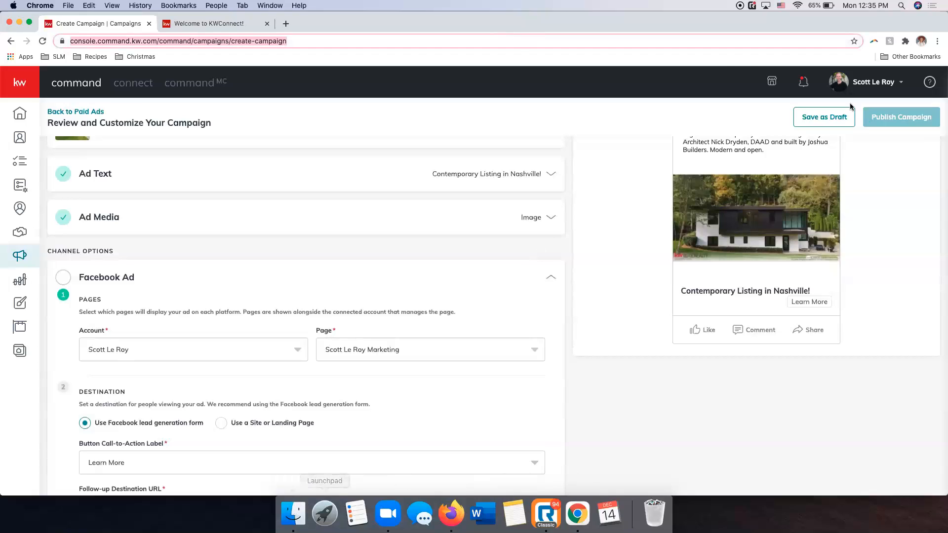
click(606, 339)
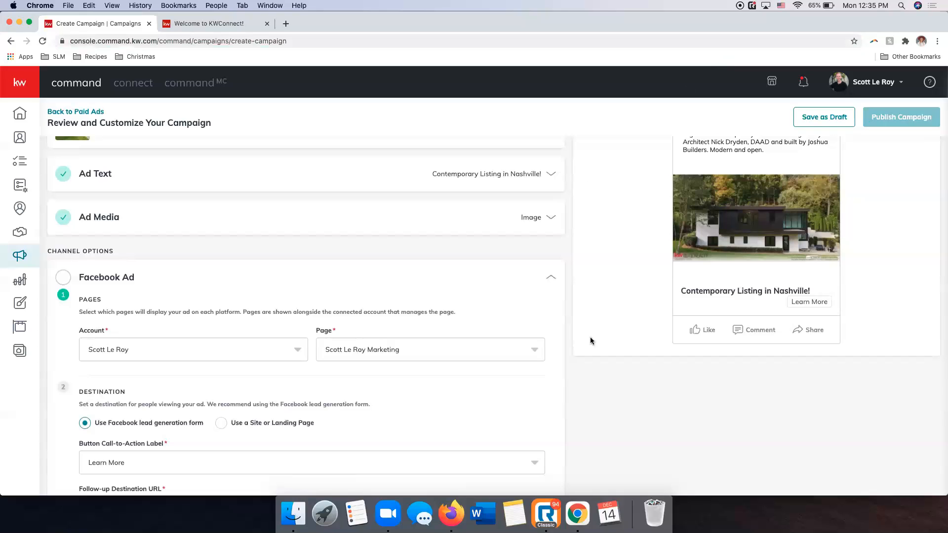
Activate the follow-up destination URL field, and open scottleroymarketing.kw.com in the other browser tab.
scroll(587, 335, down, 3)
click(165, 354)
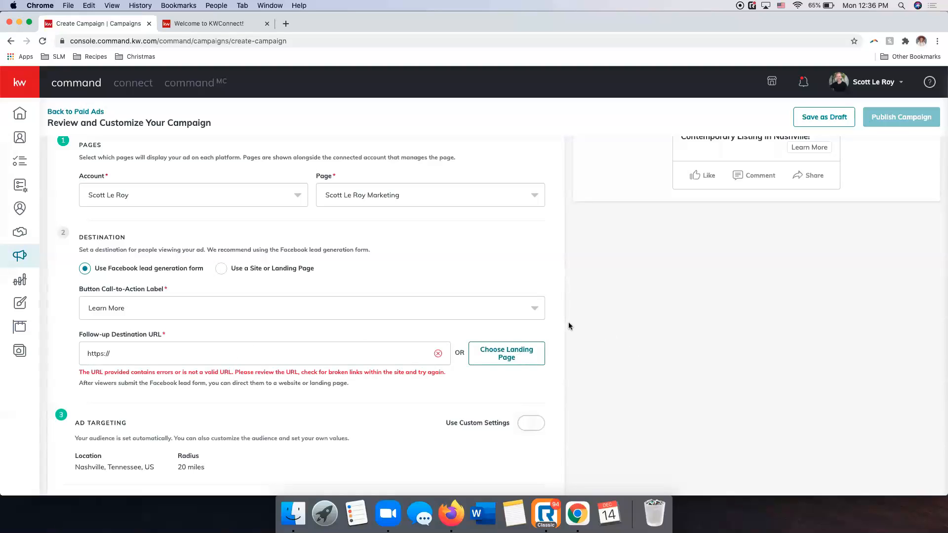
click(232, 23)
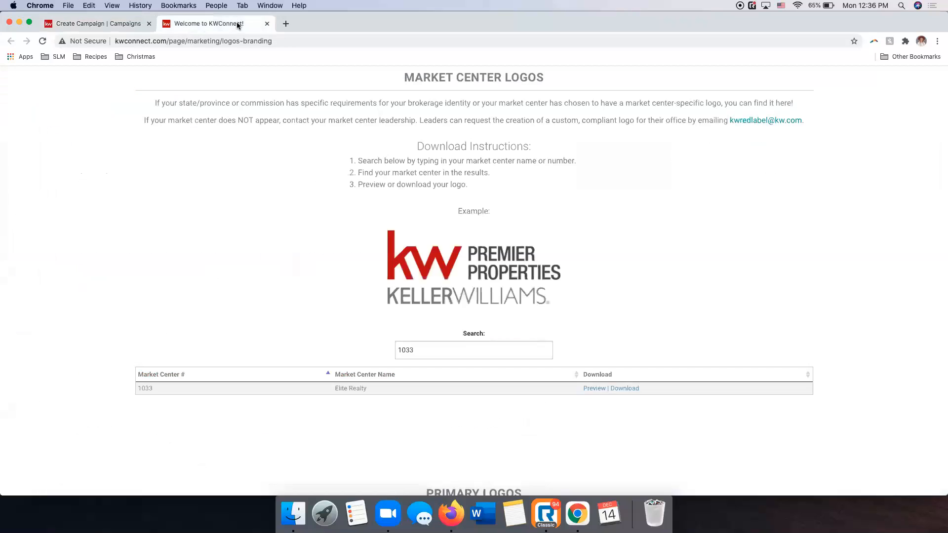
click(225, 38)
text(scot)
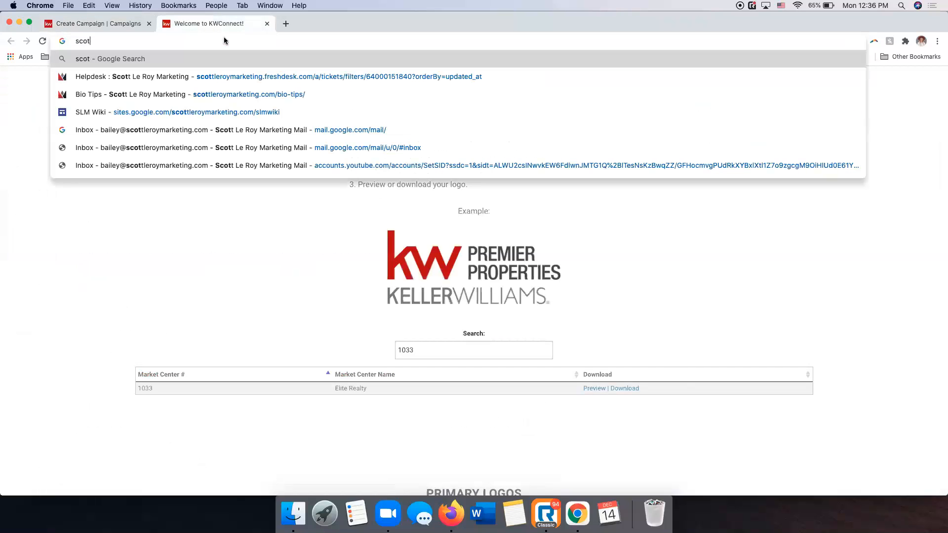
text(tleroymarketin)
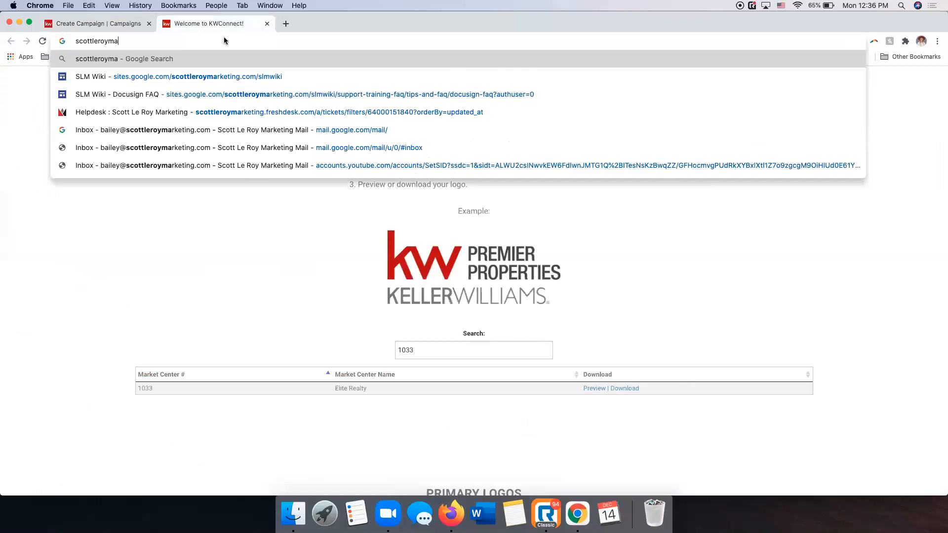
text(g.kw.com)
key(Return)
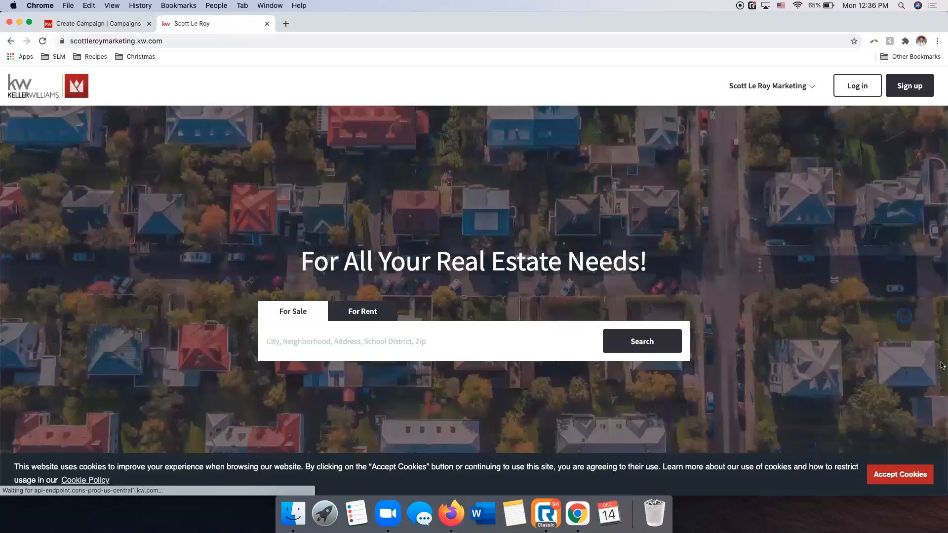
Accept the website's cookies, search for the for-sale listing by its street address, and open its property page.
click(908, 473)
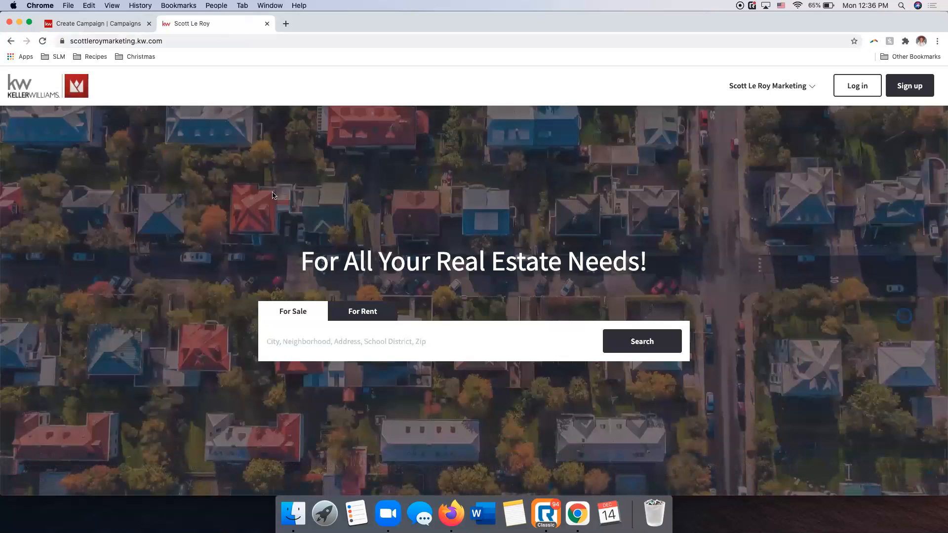
click(345, 341)
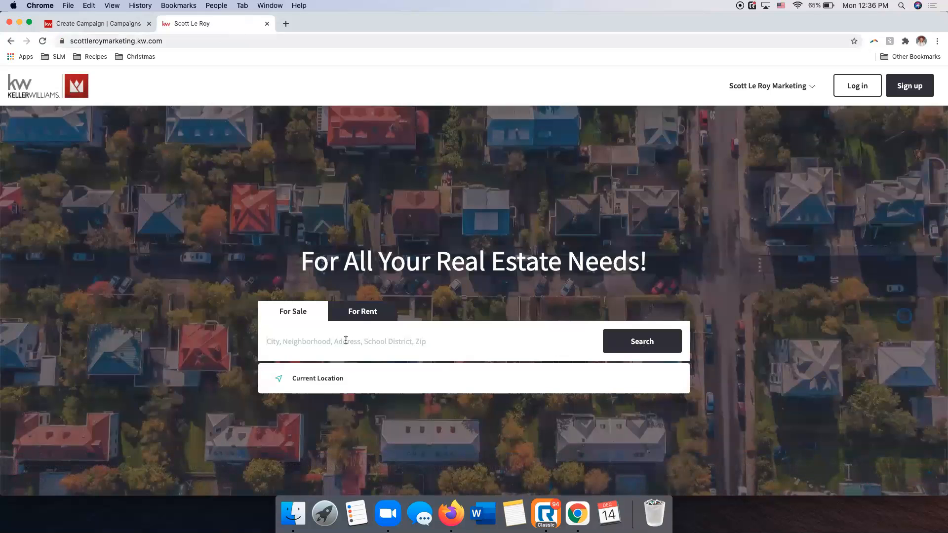
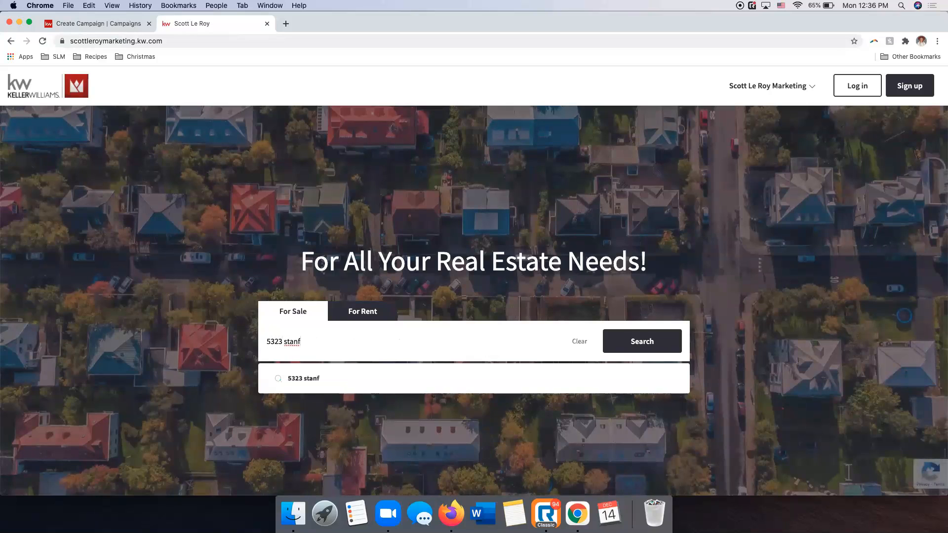
click(627, 349)
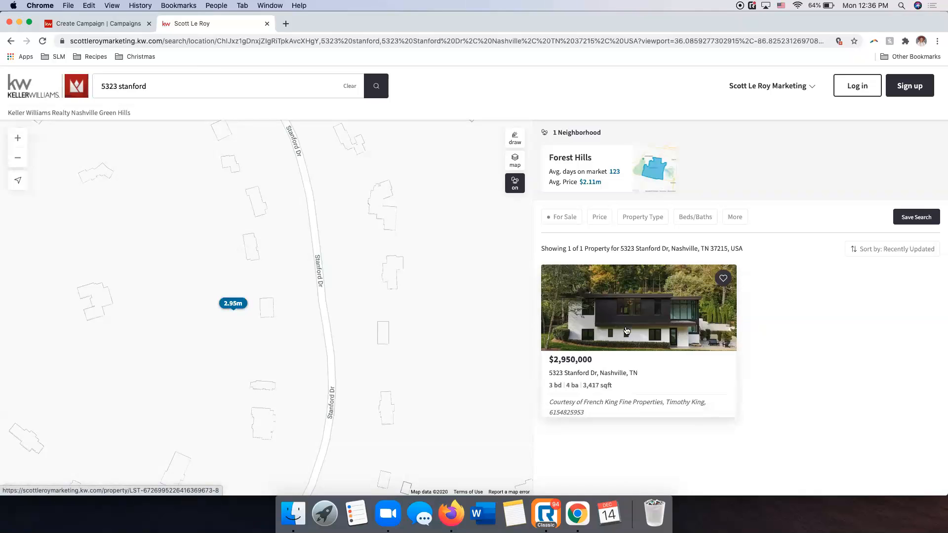
click(626, 331)
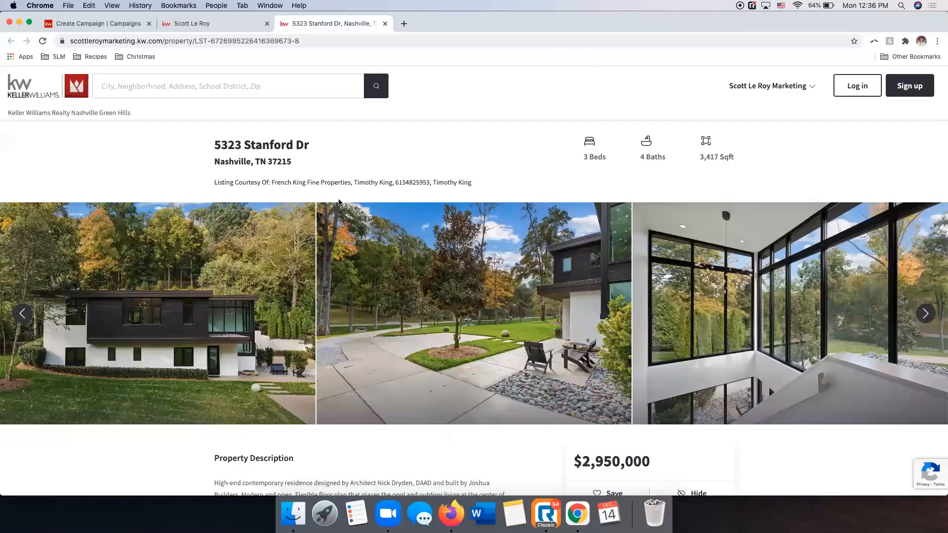
scroll(390, 221, down, 20)
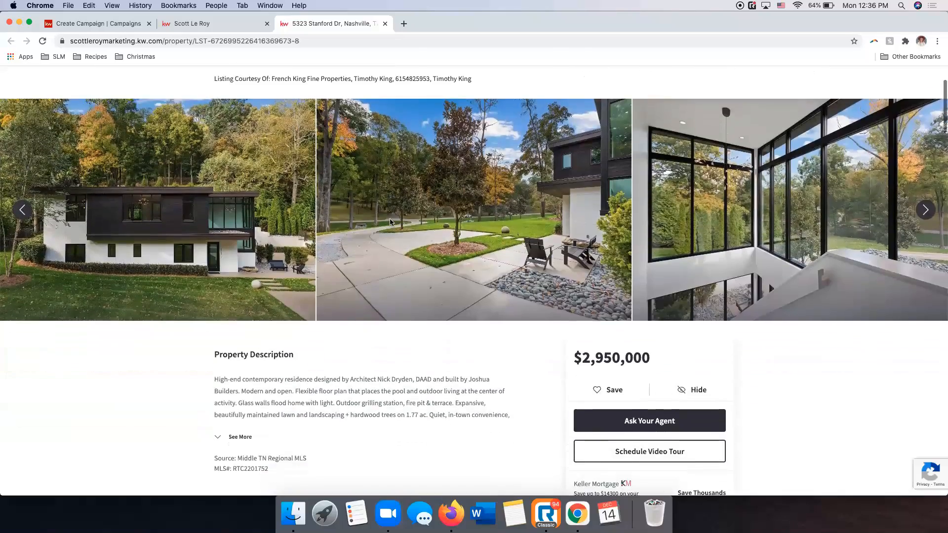
scroll(392, 220, up, 20)
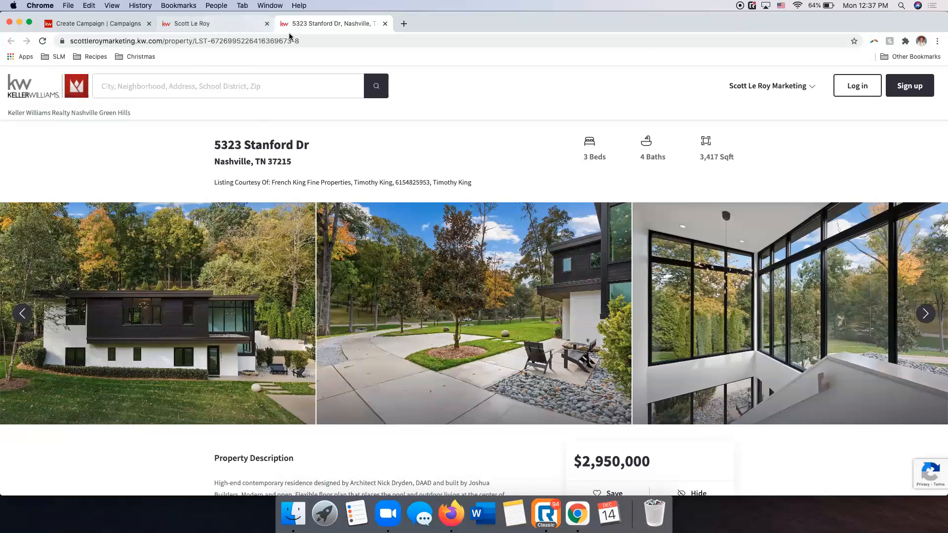
click(320, 40)
key(super+c)
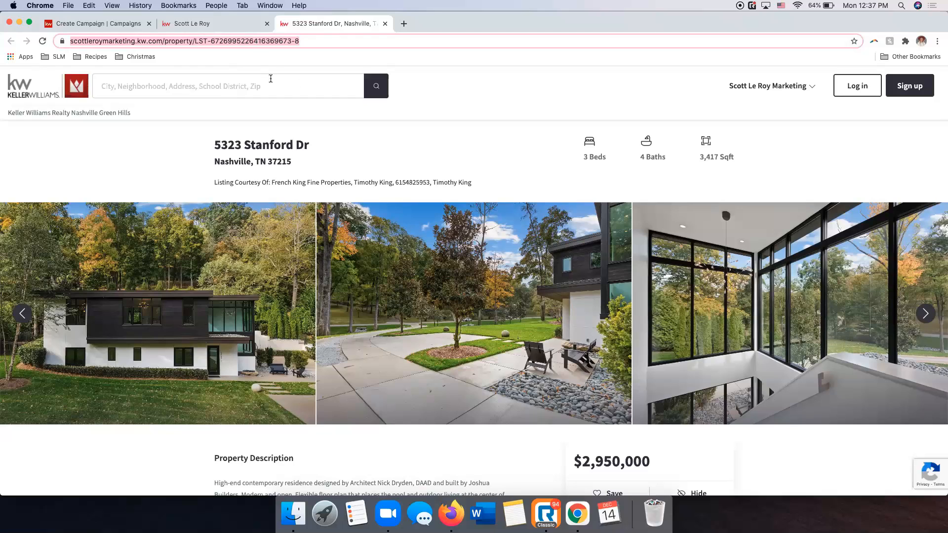
scroll(304, 262, down, 5)
scroll(304, 260, down, 5)
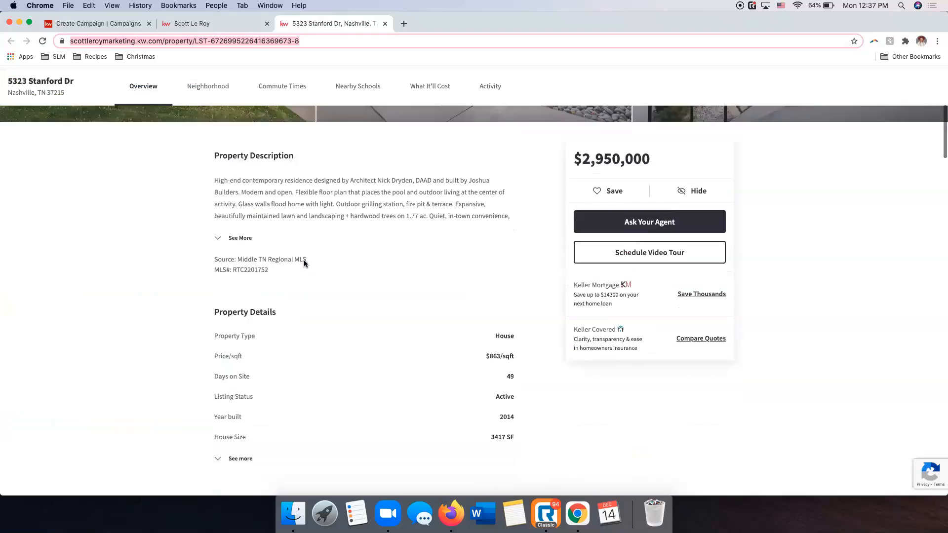
scroll(304, 260, up, 10)
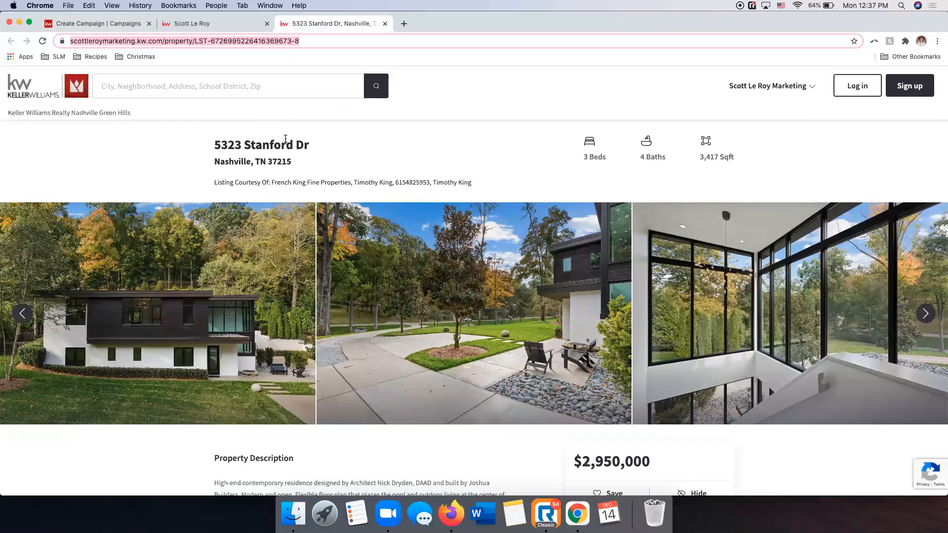
click(85, 25)
click(197, 355)
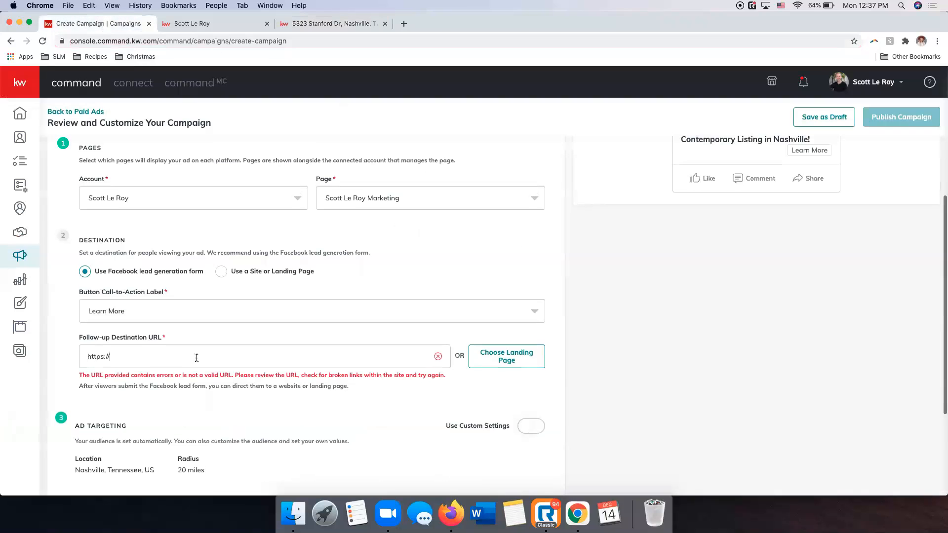
key(super+a)
key(super+v)
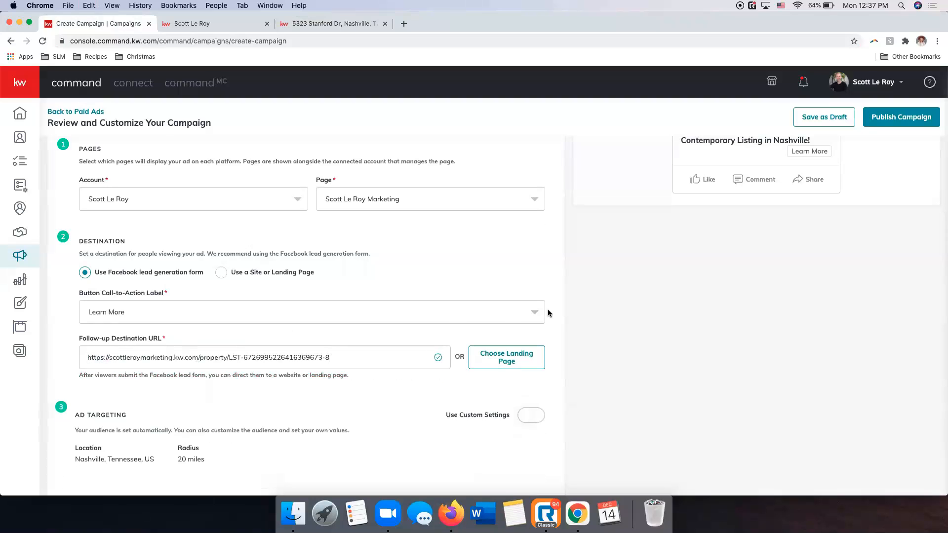
Enable custom settings for the Facebook ad's targeting.
scroll(549, 314, up, 3)
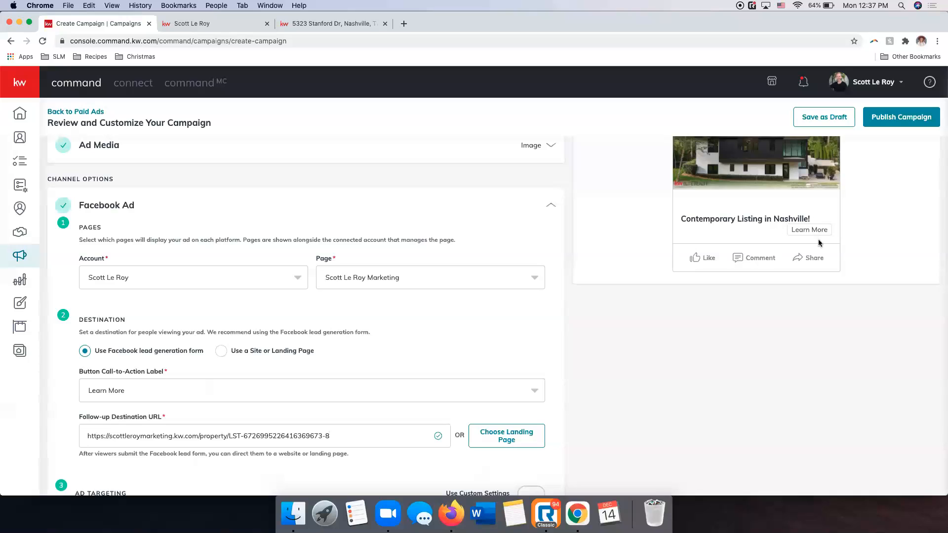
scroll(473, 363, down, 3)
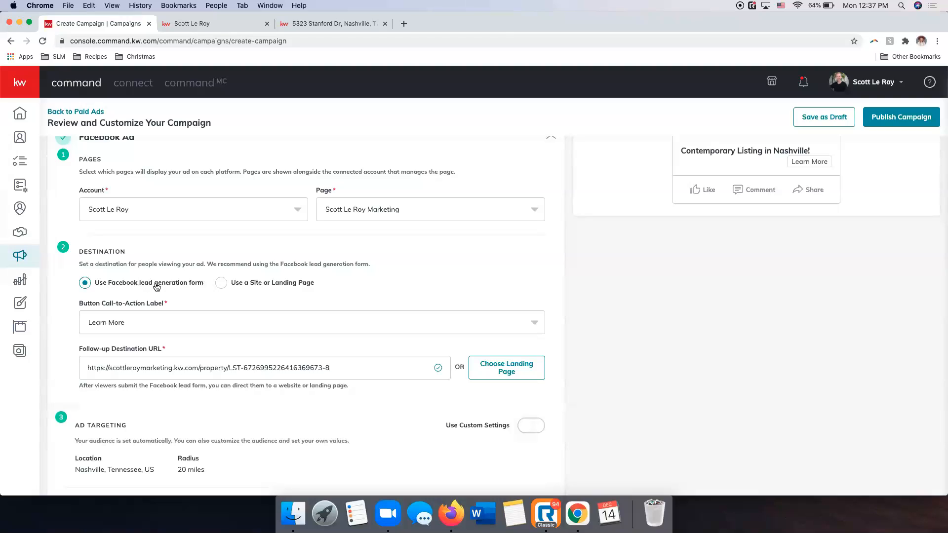
scroll(156, 287, down, 1)
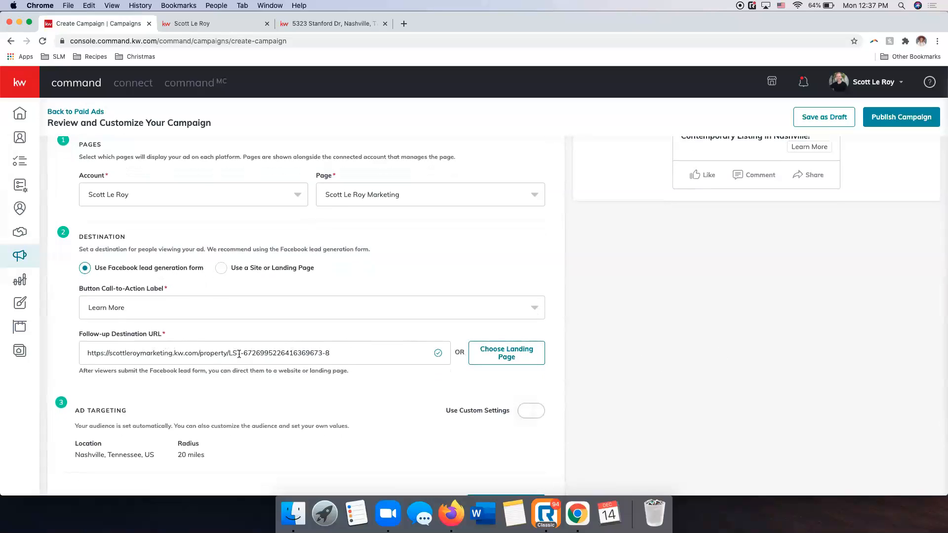
scroll(242, 354, down, 3)
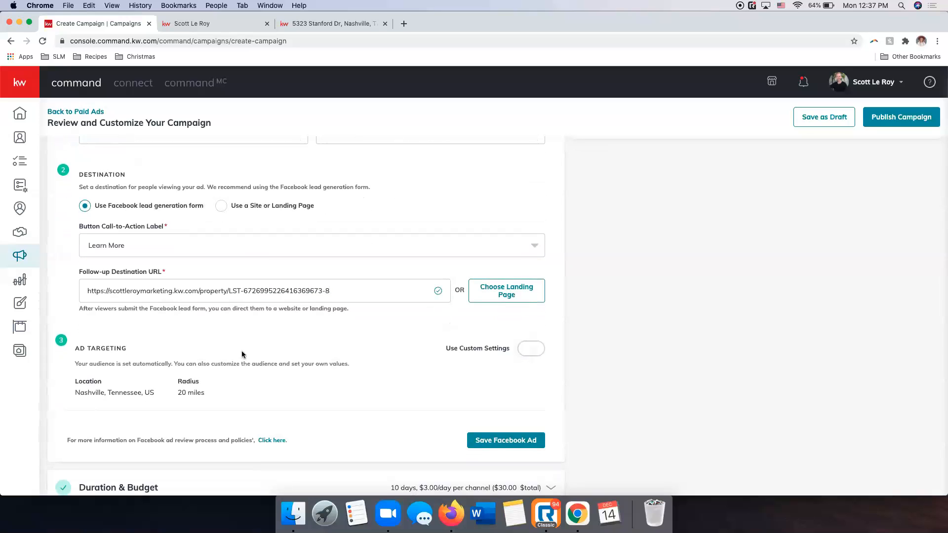
scroll(242, 354, down, 4)
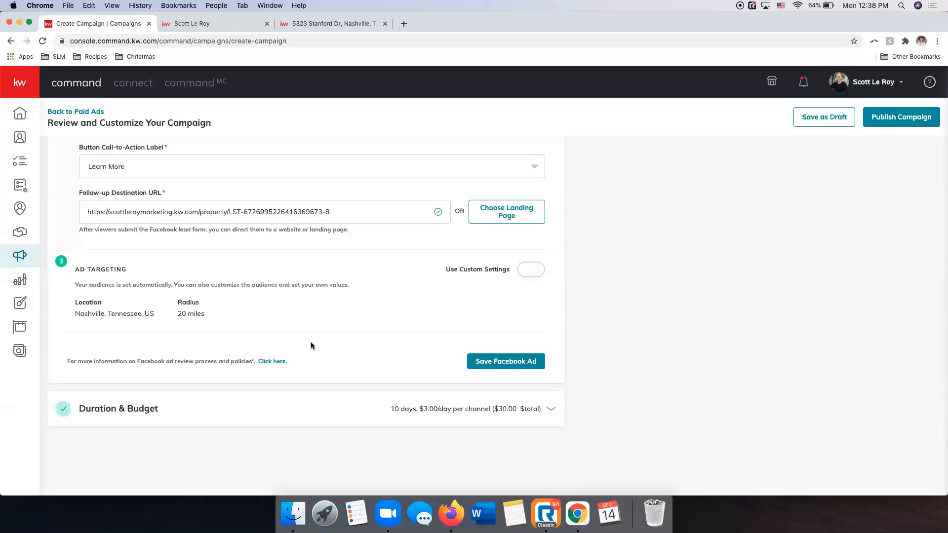
click(528, 273)
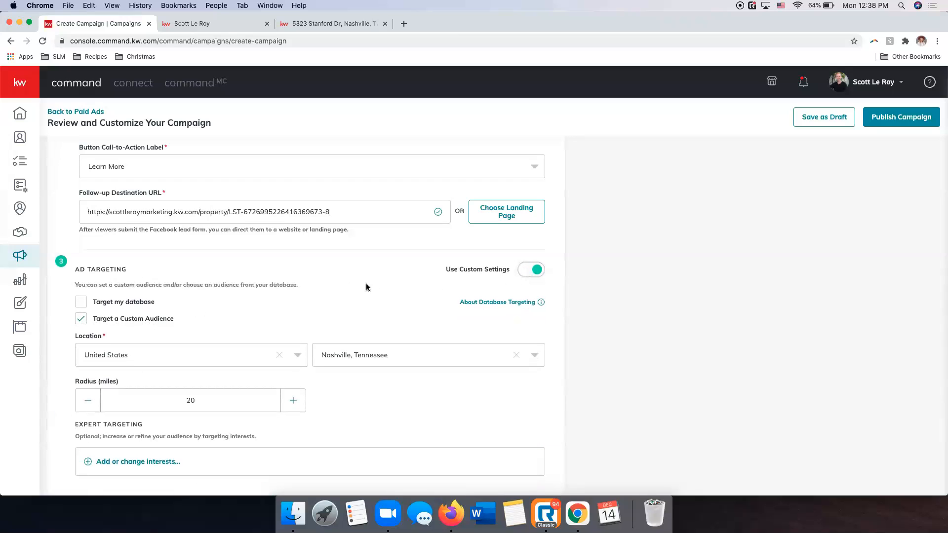
Set the custom audience's city to Belle Meade, Tennessee, in the ad targeting location.
scroll(368, 287, down, 2)
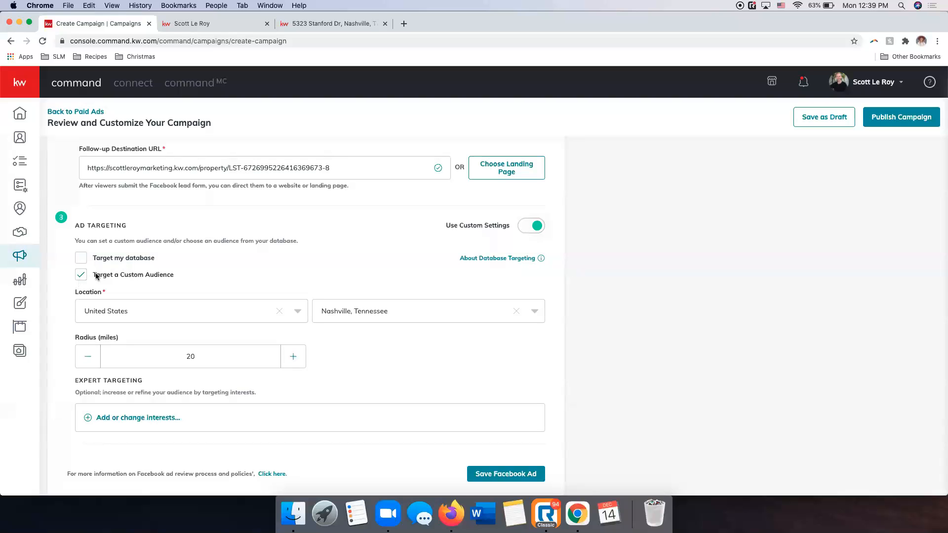
scroll(208, 279, down, 2)
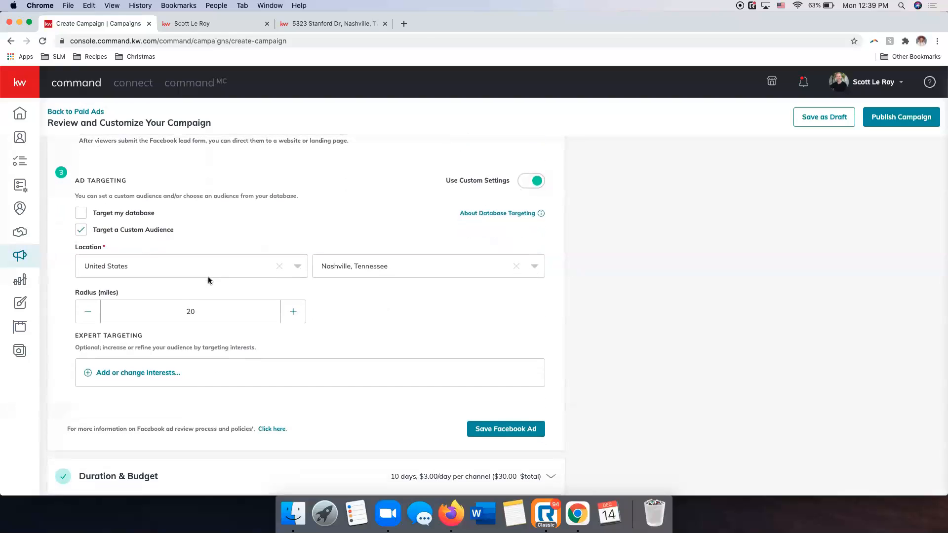
scroll(302, 267, up, 1)
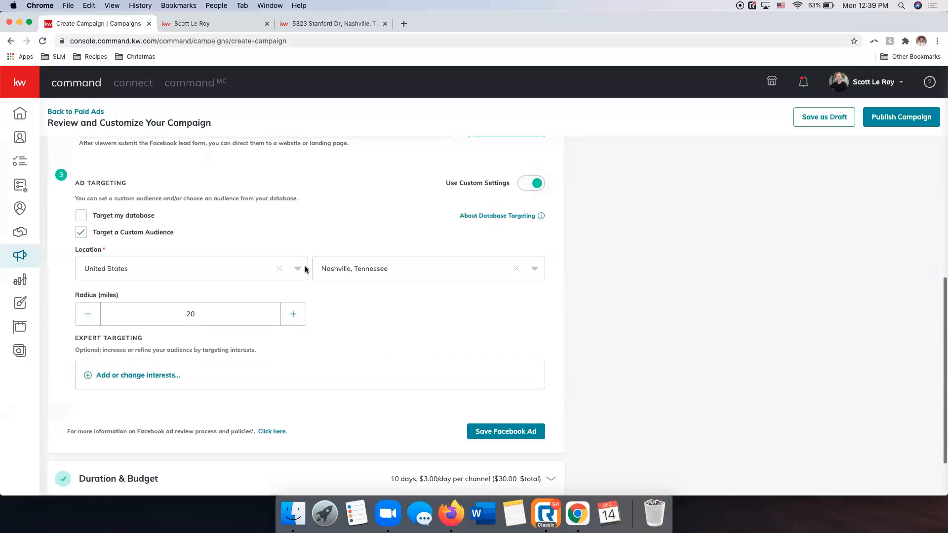
click(416, 269)
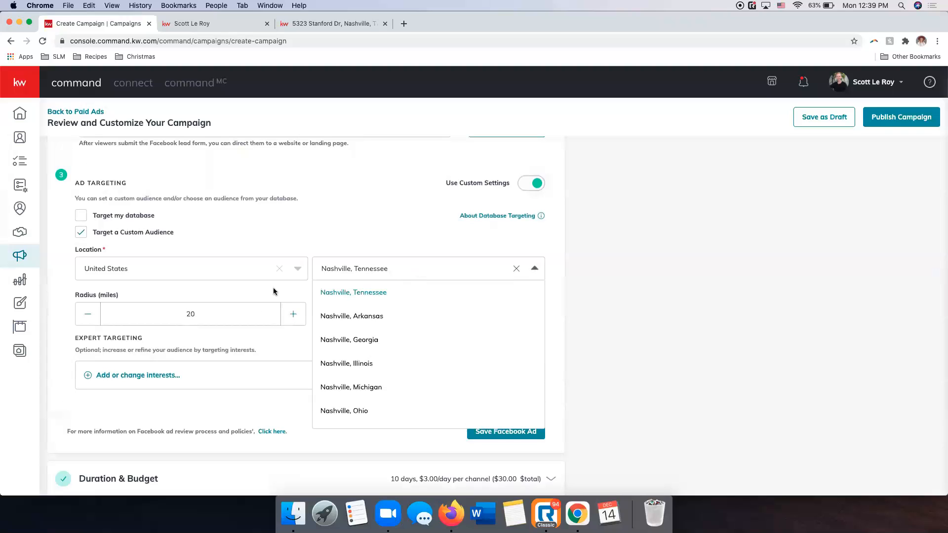
click(516, 269)
click(440, 269)
text(be)
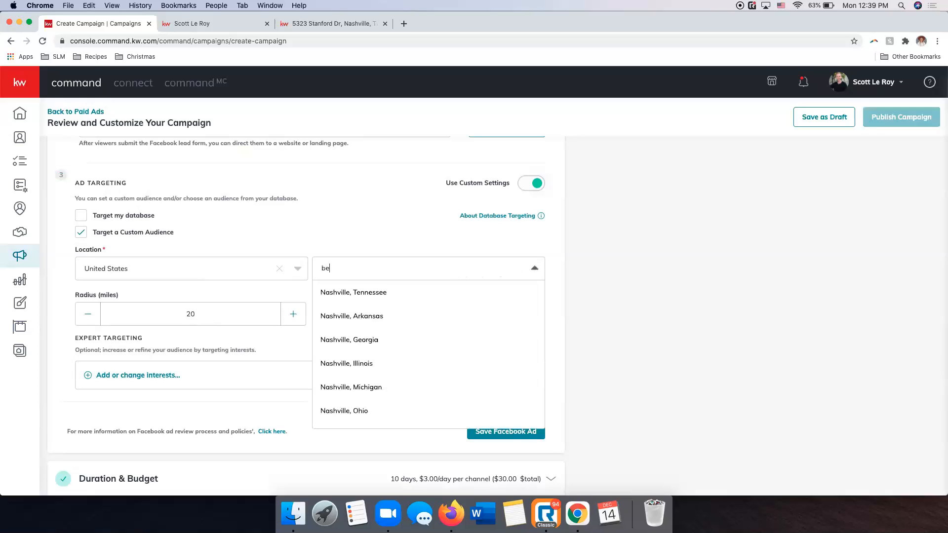
text(lle meade)
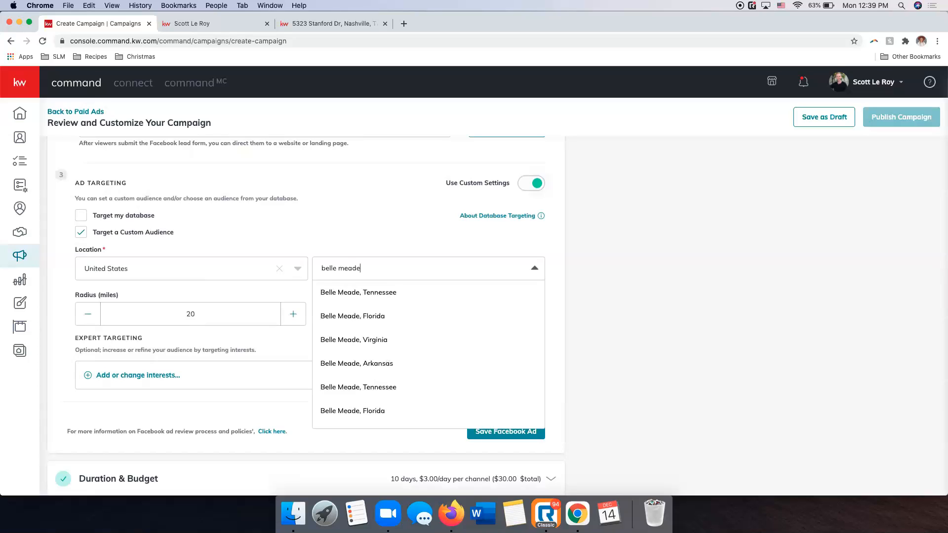
click(355, 293)
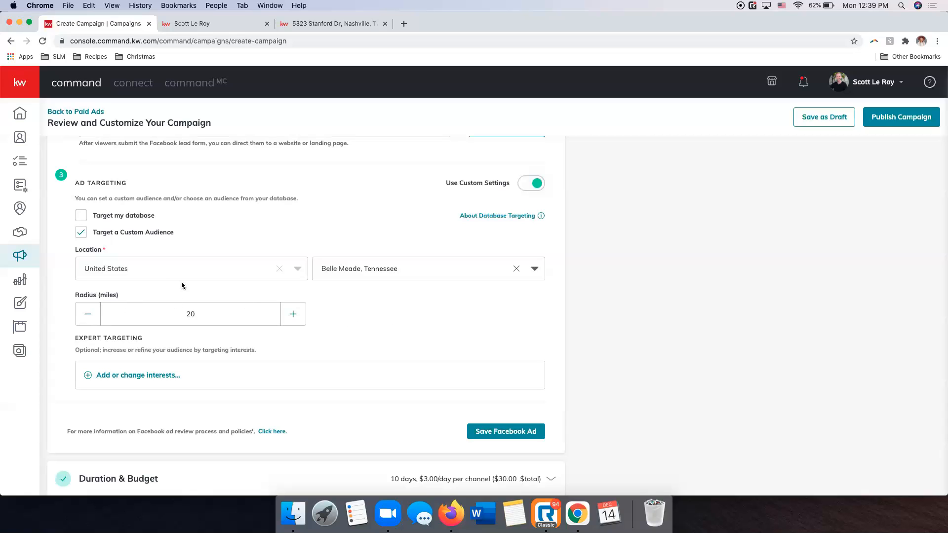
Search the expert targeting interests for "home" and select Home, Home business and Home repair.
scroll(347, 332, down, 2)
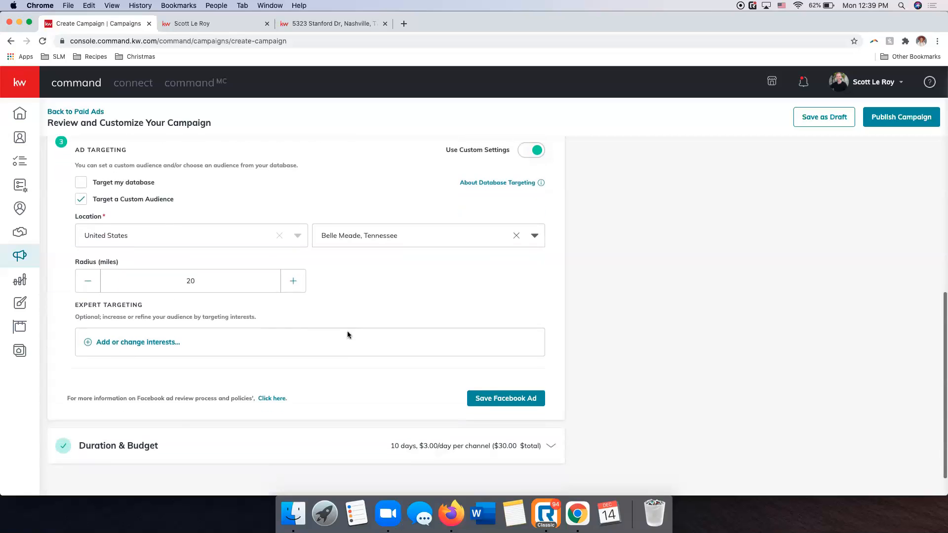
scroll(341, 335, down, 1)
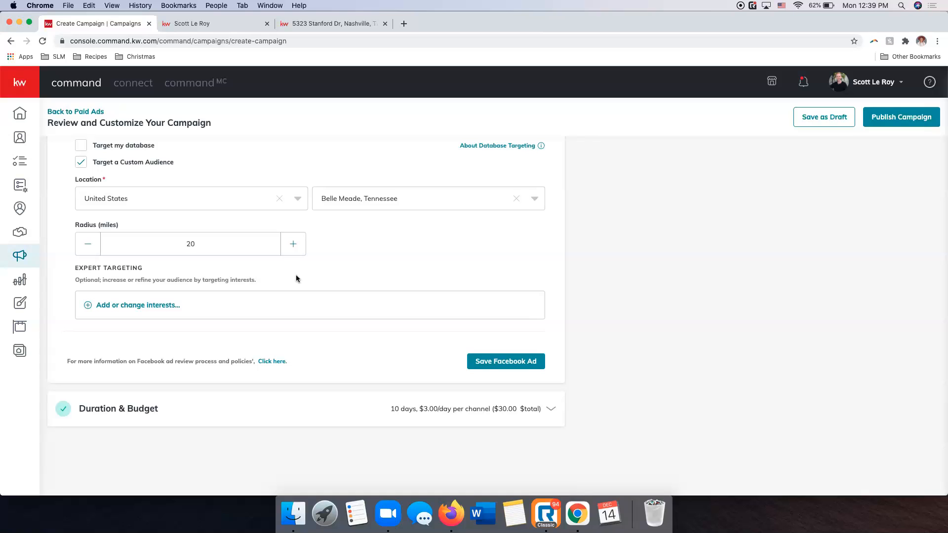
click(138, 305)
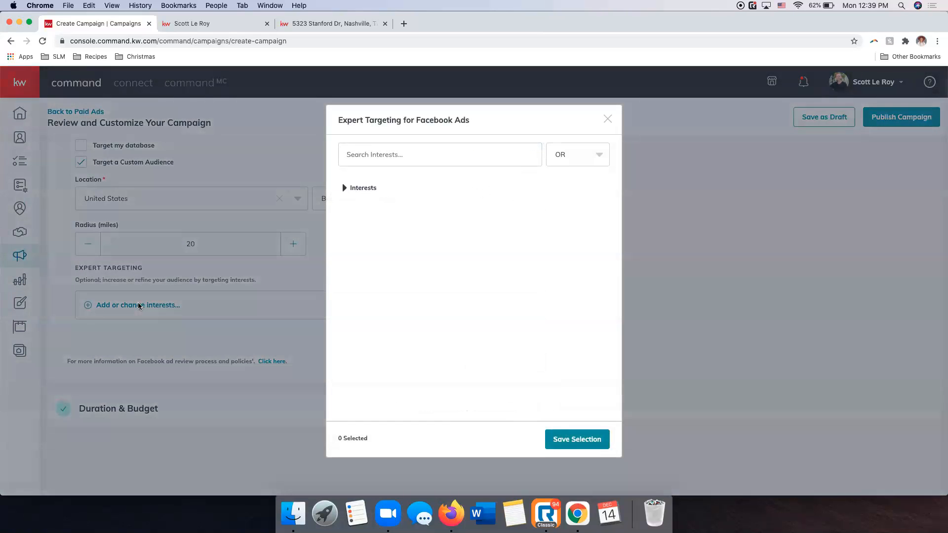
click(423, 145)
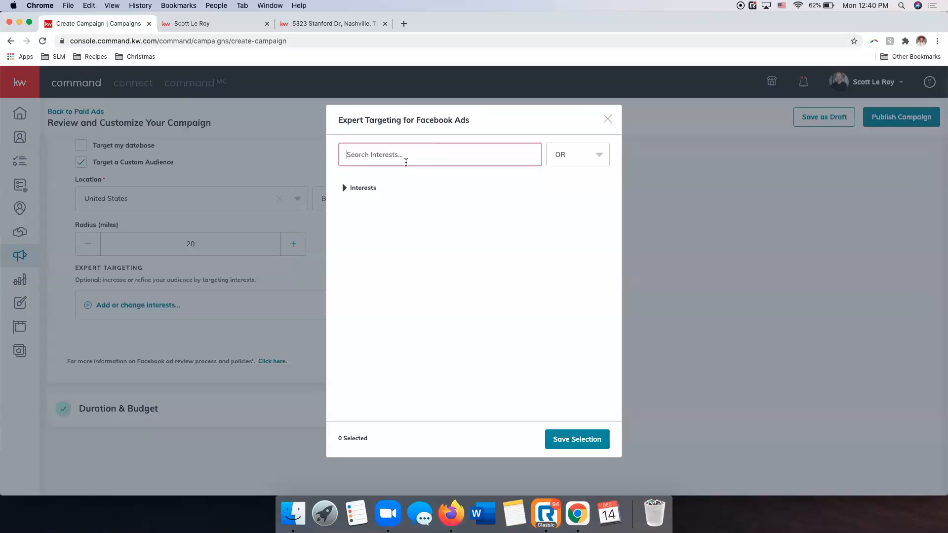
text(home)
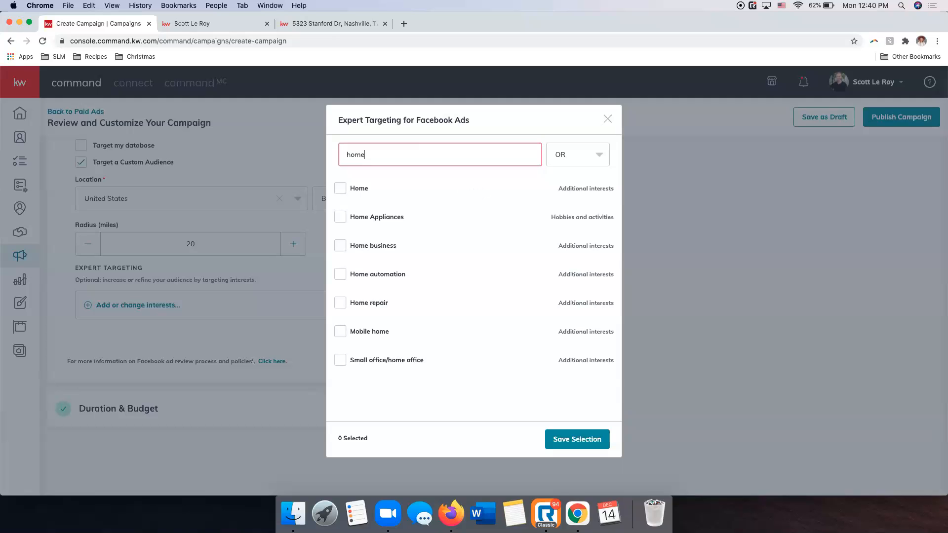
click(342, 191)
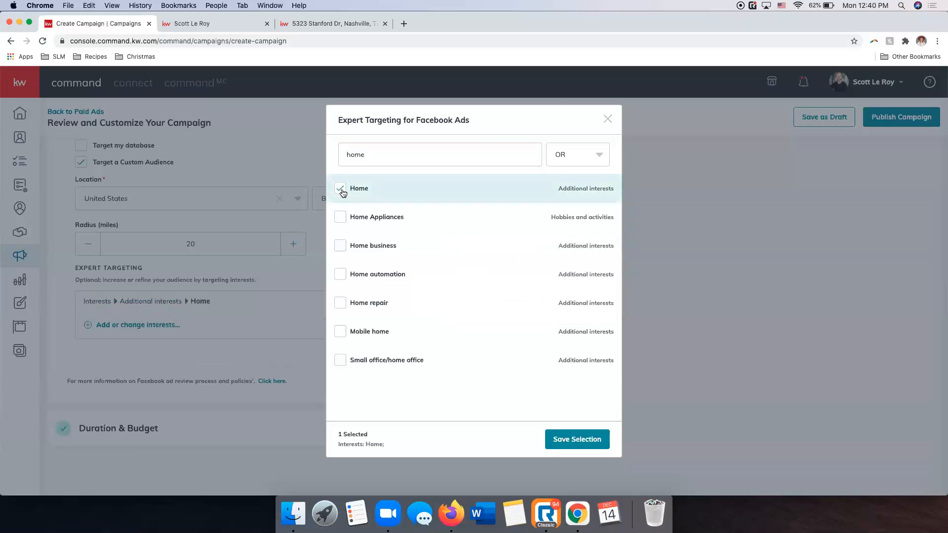
mouse_move(343, 246)
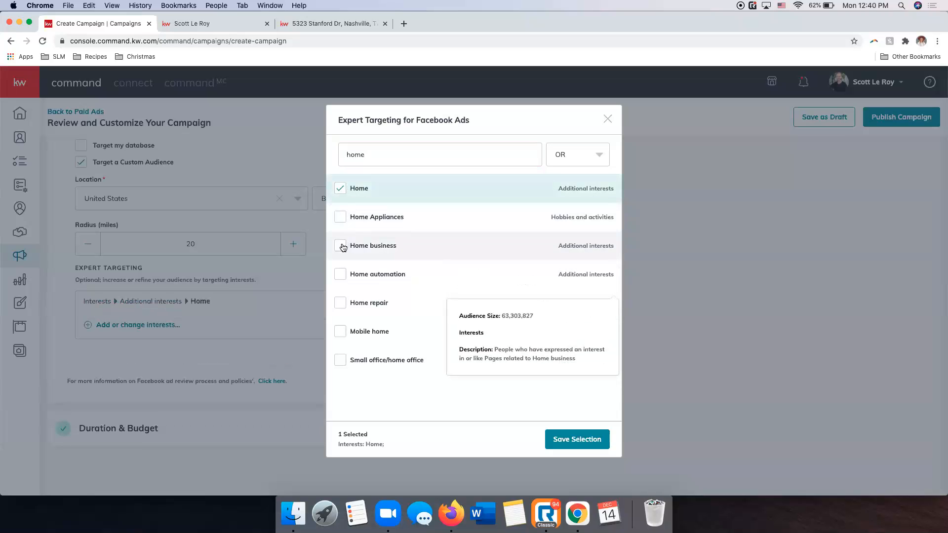
click(341, 246)
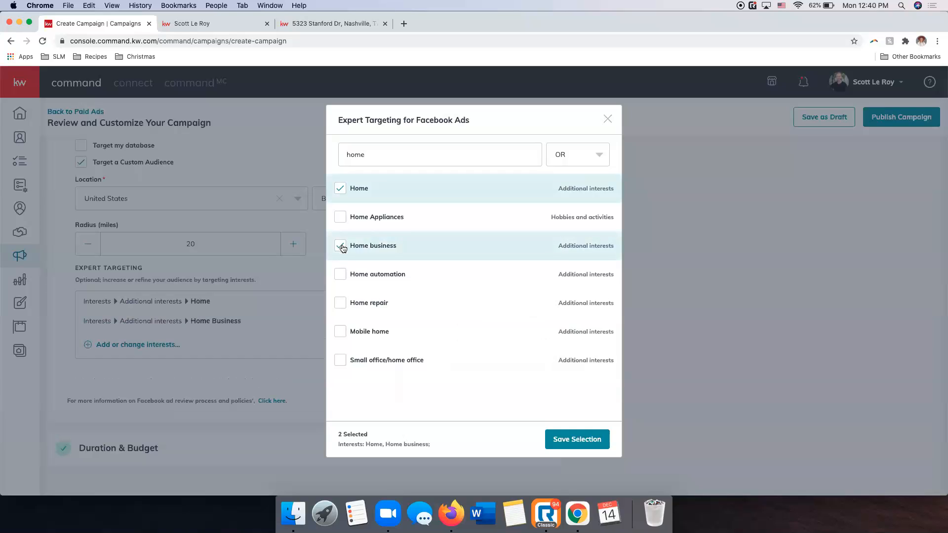
click(341, 303)
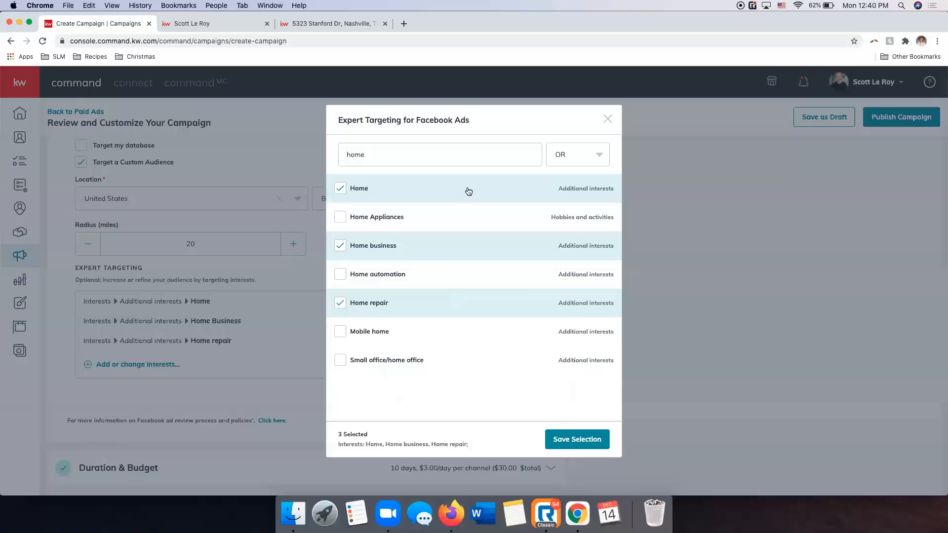
Search the expert targeting interests for "real estate" and select Real estate investing.
click(412, 152)
key(BackSpace)
key(BackSpace)
key(BackSpace)
key(BackSpace)
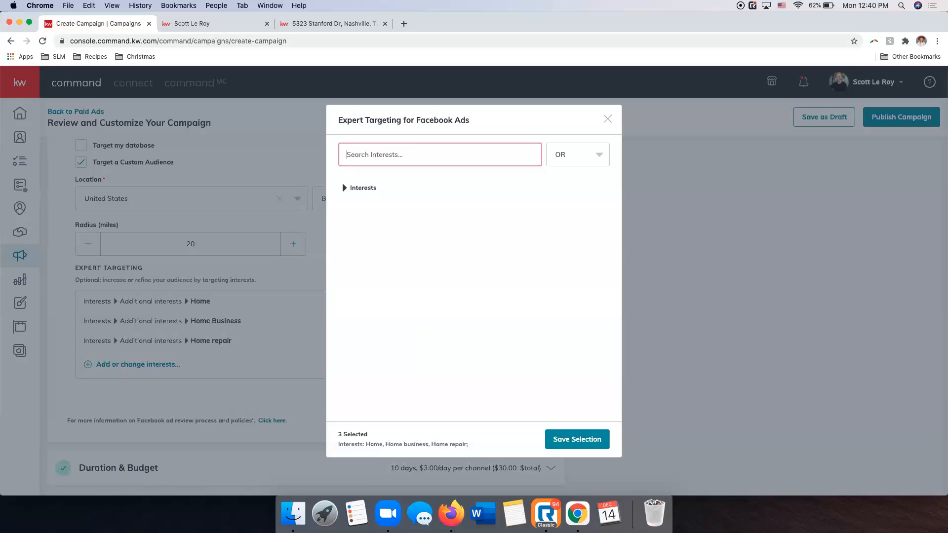
text(real estate)
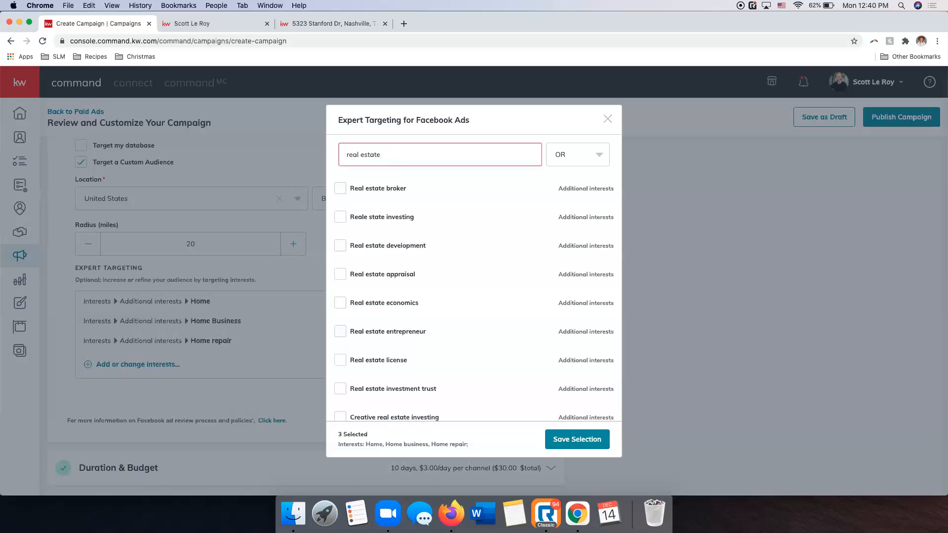
click(340, 215)
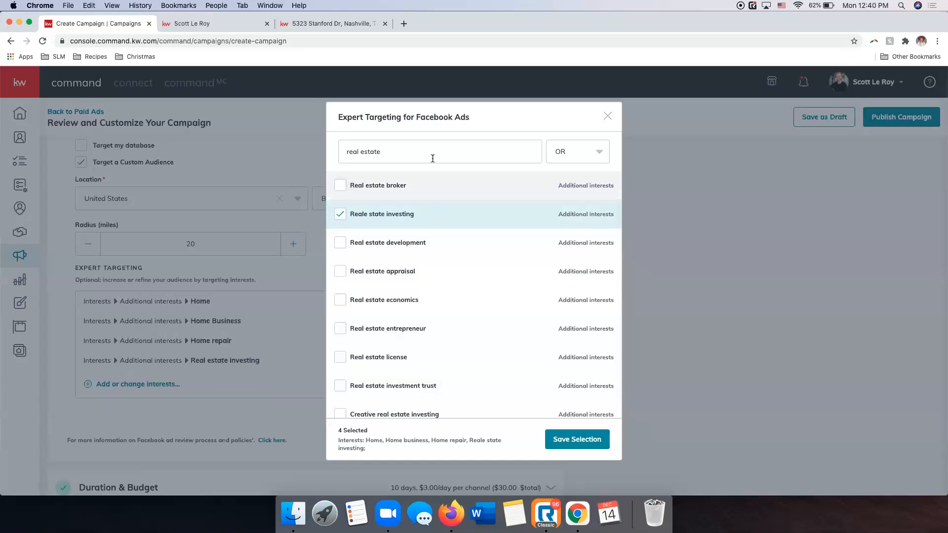
Search the expert targeting interests for "luxury" and select Luxury property.
drag(432, 155, 338, 152)
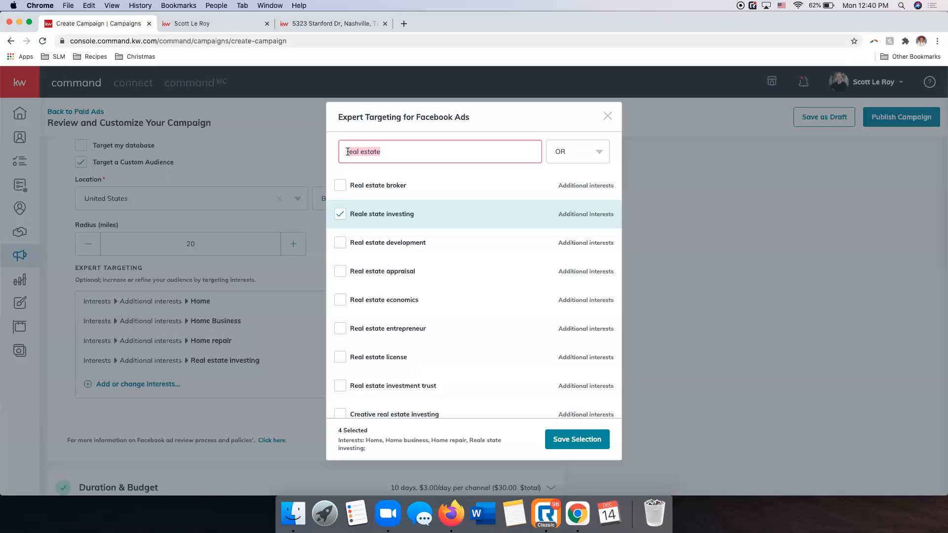
key(BackSpace)
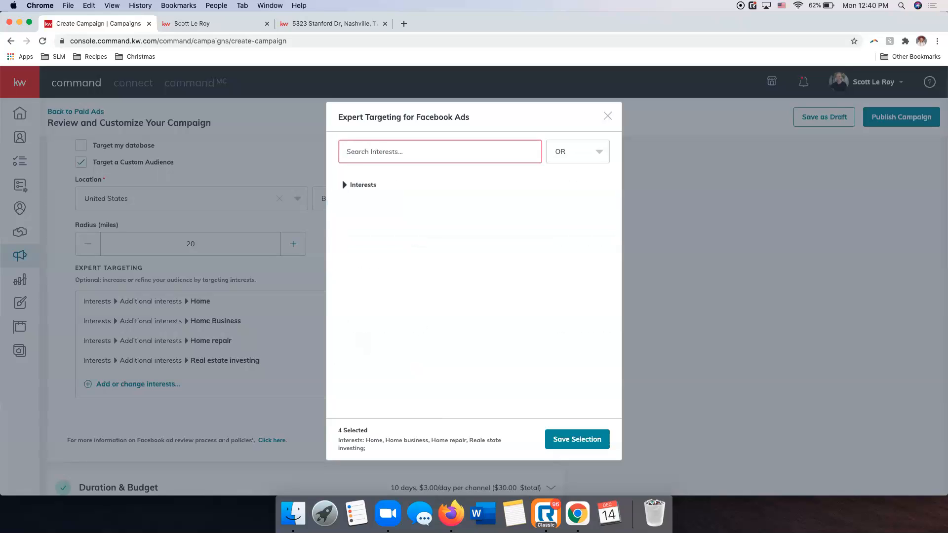
text(luxury)
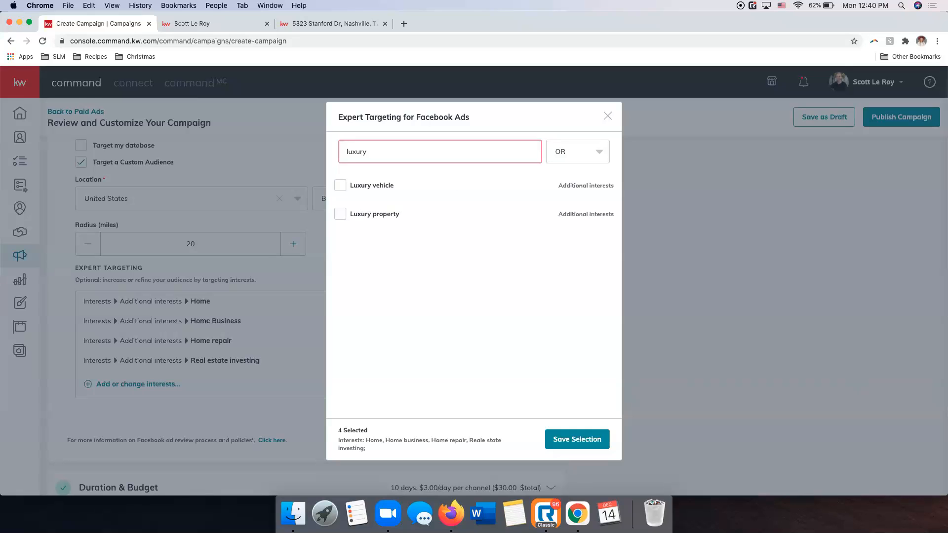
click(340, 216)
Search the expert targeting interests for "homes.com" and add Homes.com to the selection.
click(408, 160)
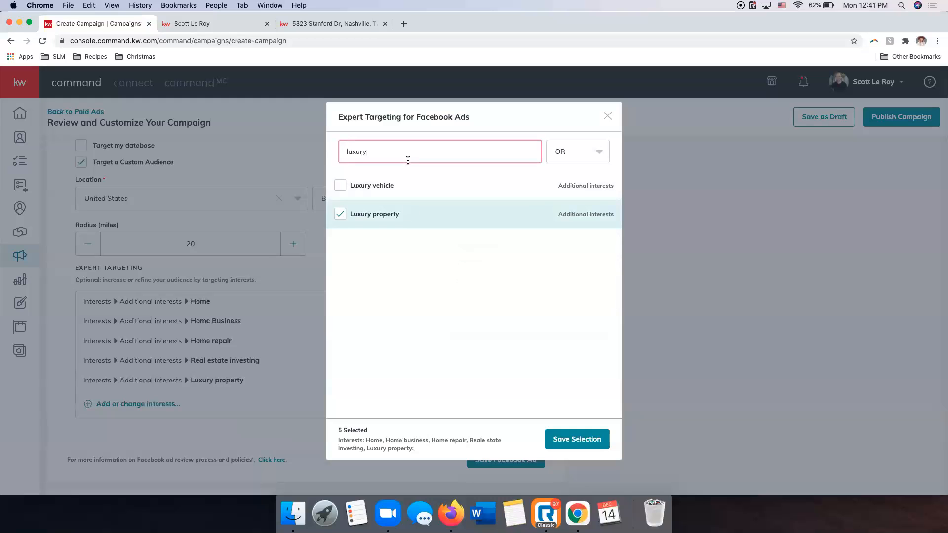
key(BackSpace)
key(BackSpace)
key(BackSpace)
key(BackSpace)
key(BackSpace)
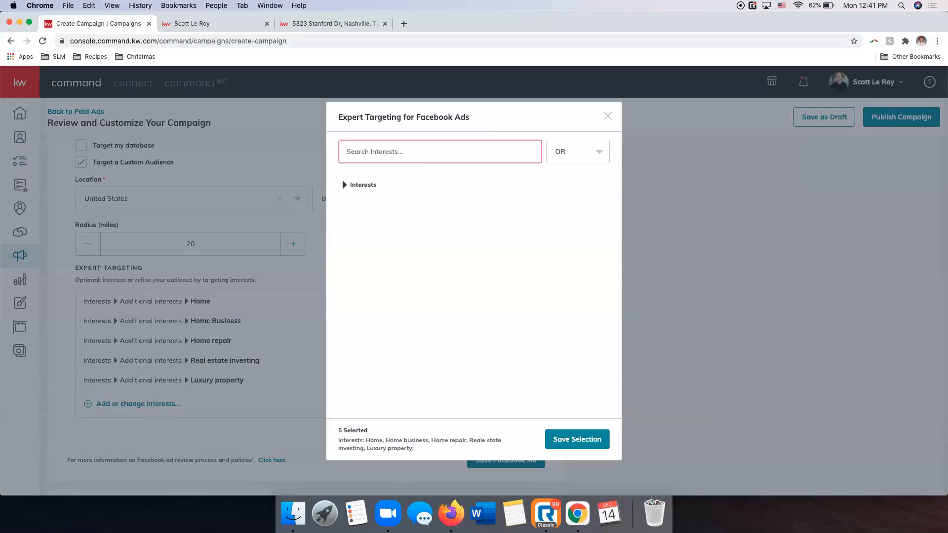
text(homes.com)
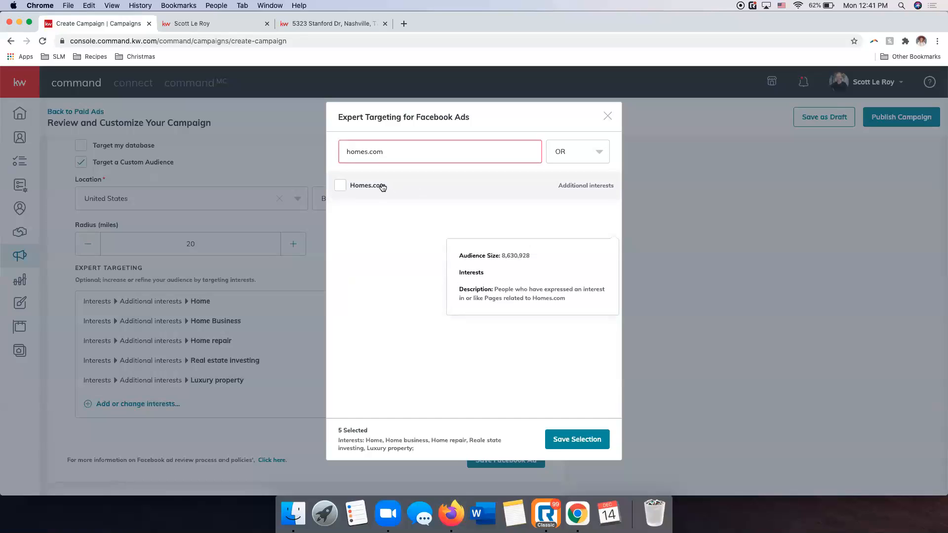
click(340, 186)
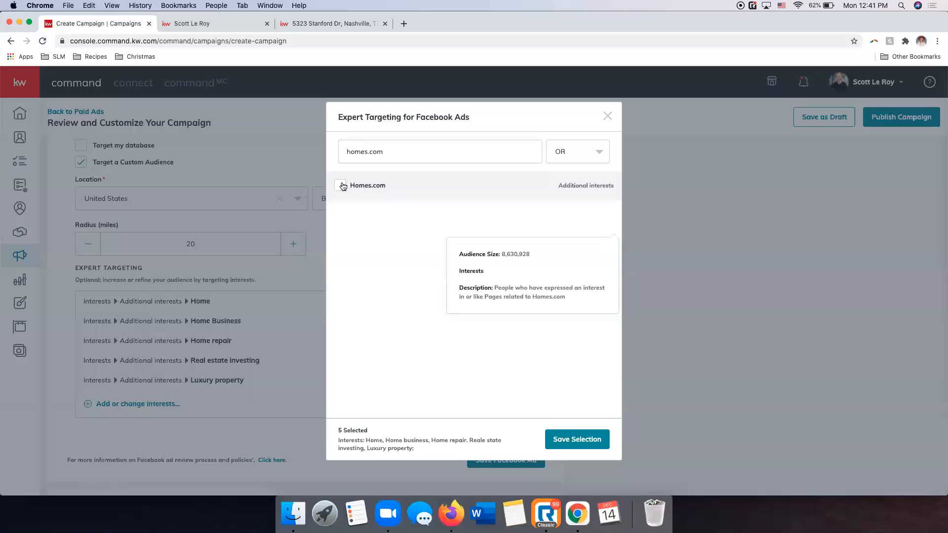
Search the expert targeting interests for "realtor.com" and add realtor.com to the selection.
click(418, 156)
key(super+a)
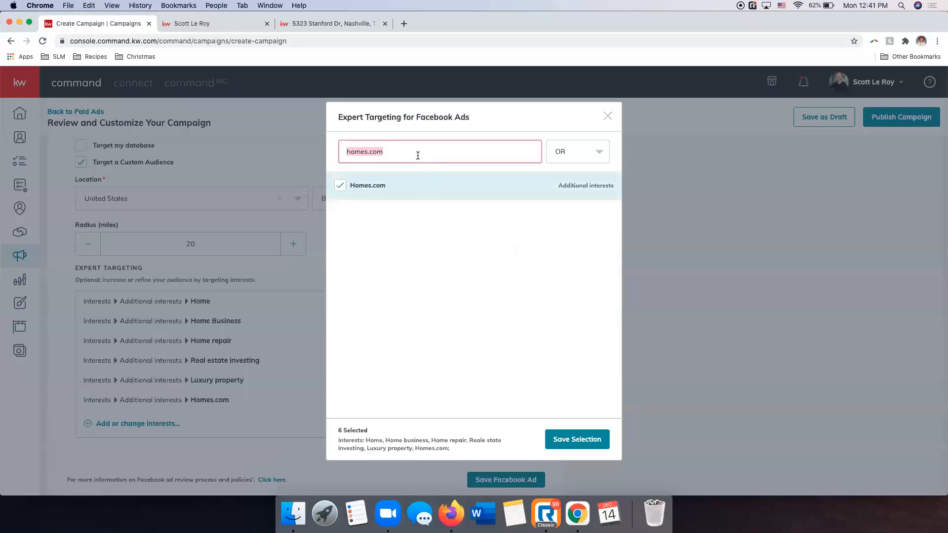
text(re)
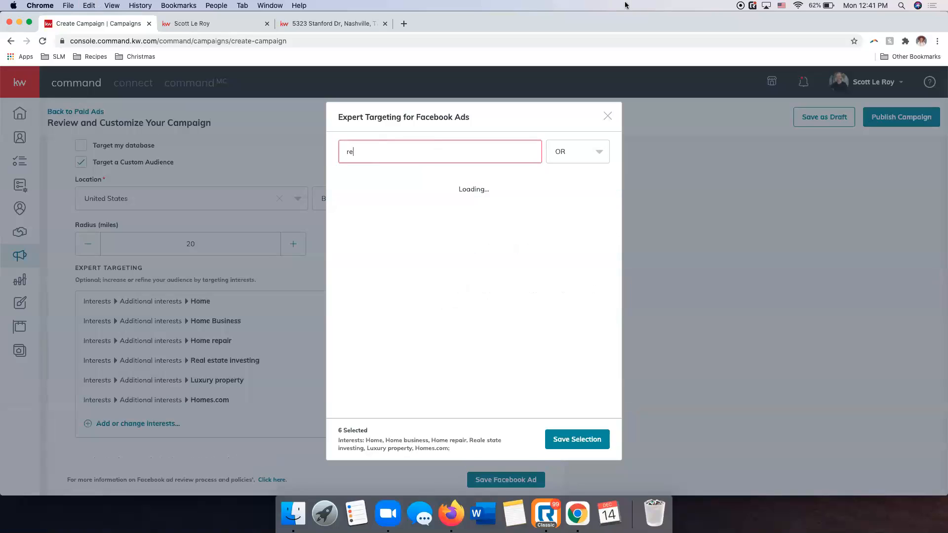
text(altor.com)
click(341, 185)
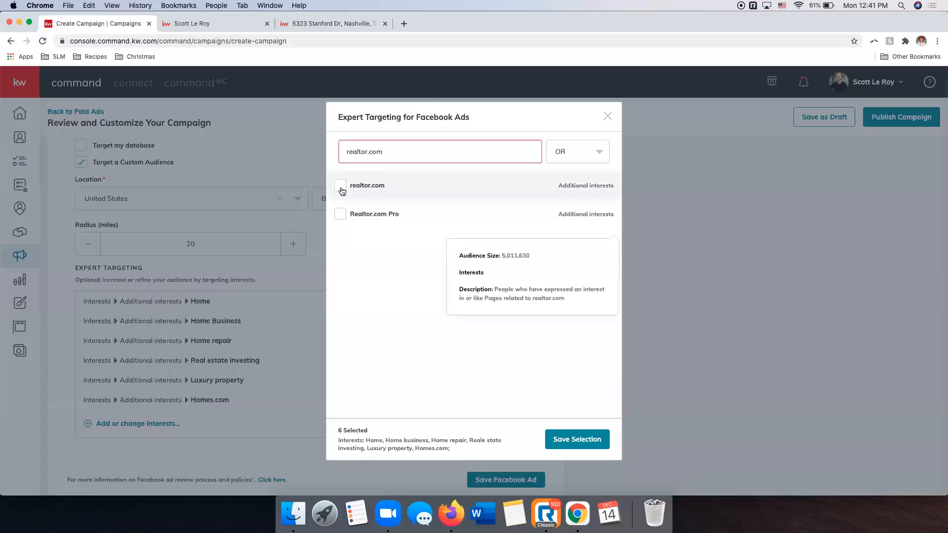
Search the expert targeting interests for "zillow", select Zillow, and save the interest selection.
double_click(433, 155)
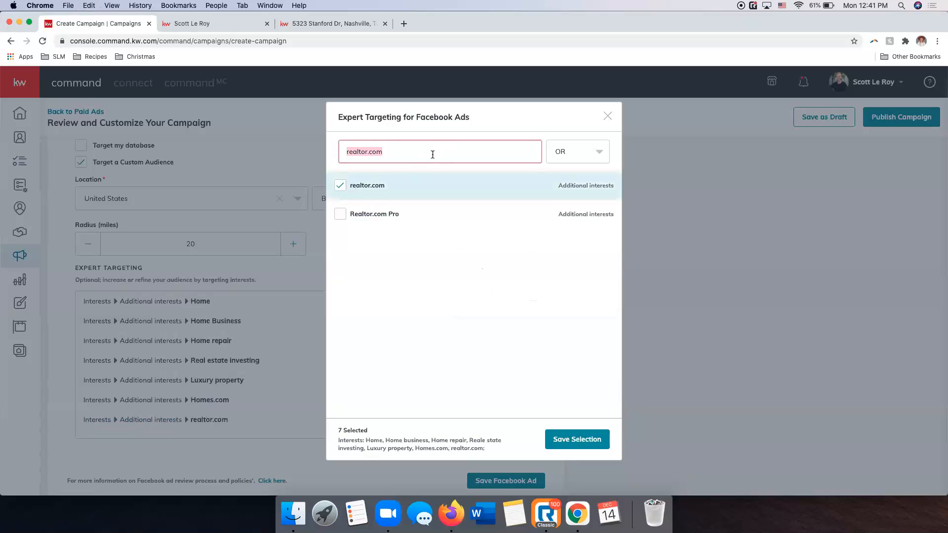
text(zillow)
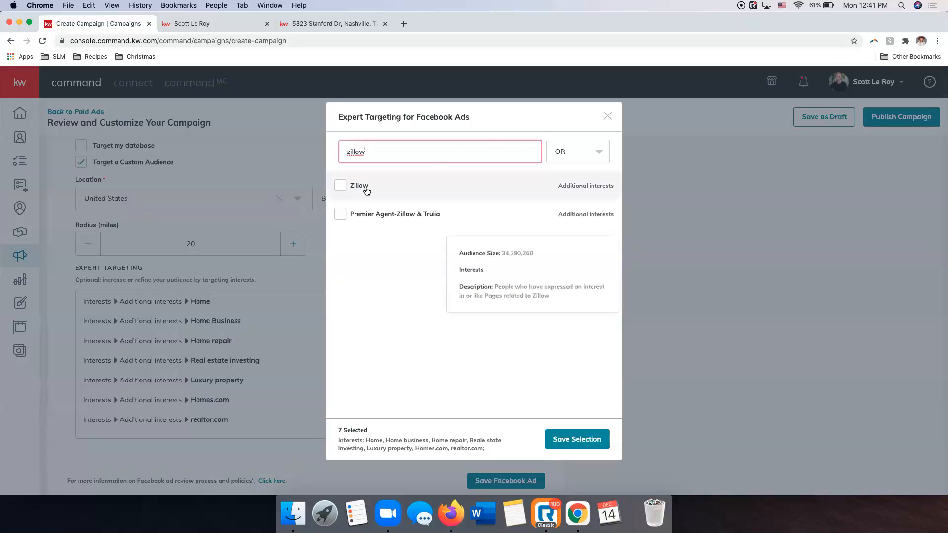
click(339, 187)
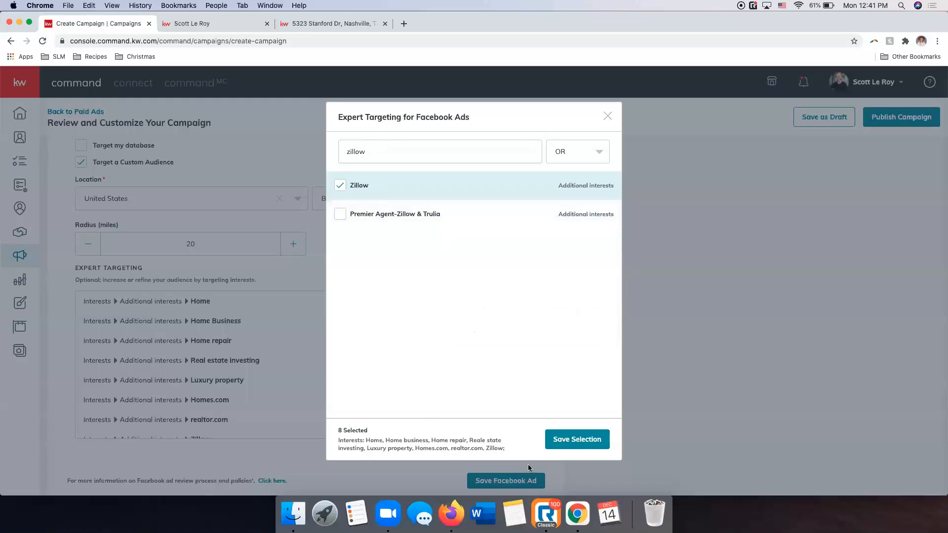
click(577, 441)
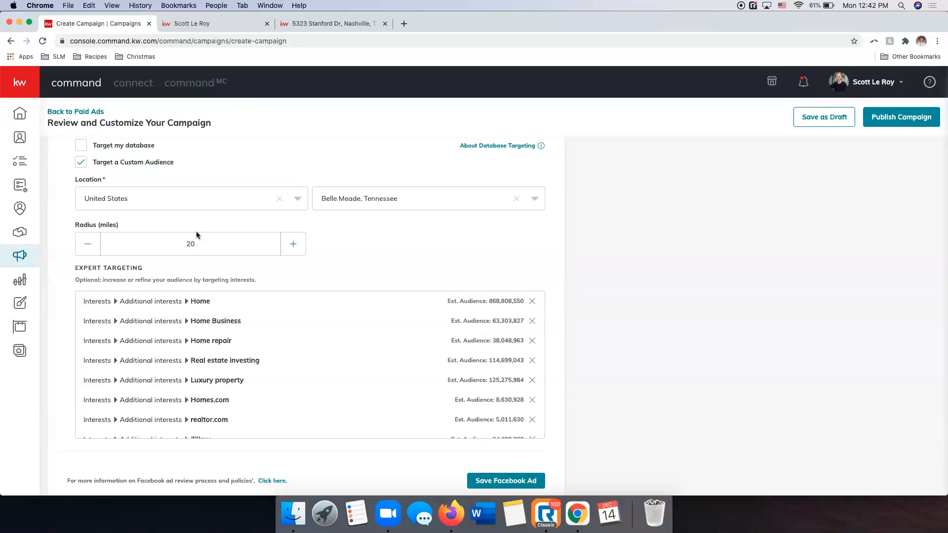
Review the targeted interests and save the Facebook ad settings.
scroll(506, 303, down, 3)
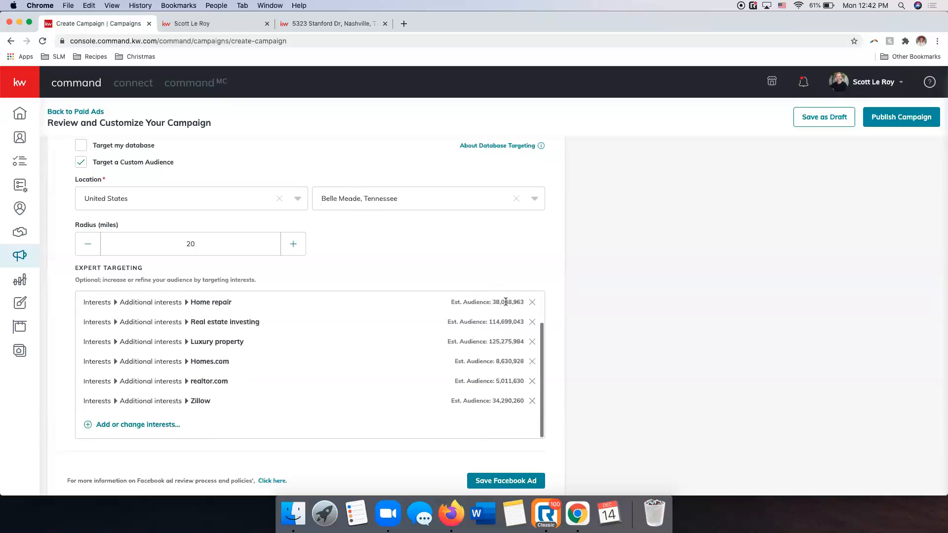
scroll(479, 305, down, 3)
scroll(480, 303, down, 2)
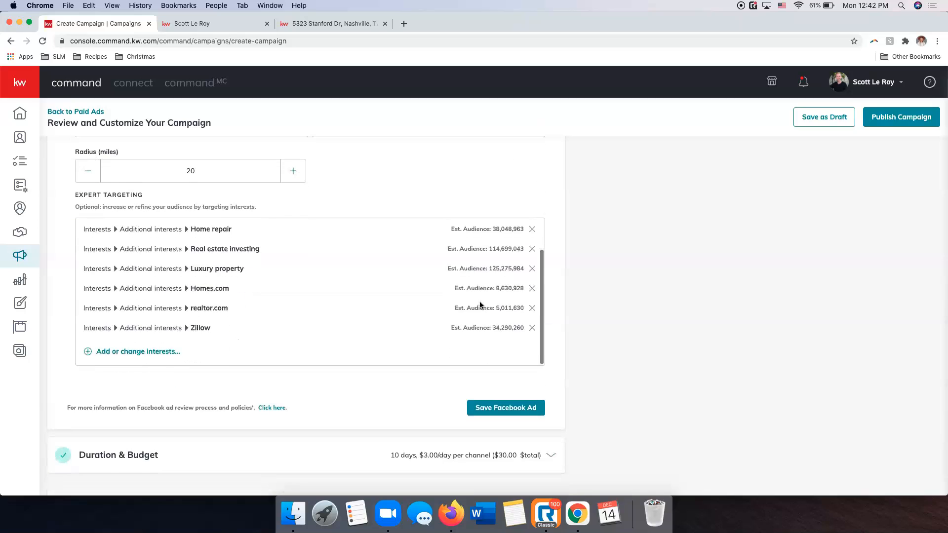
scroll(478, 302, down, 2)
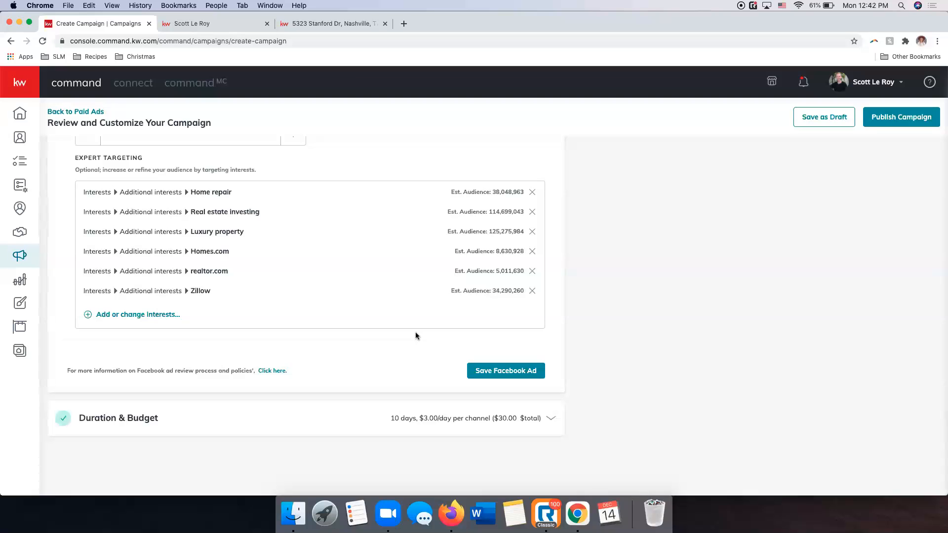
scroll(434, 352, up, 3)
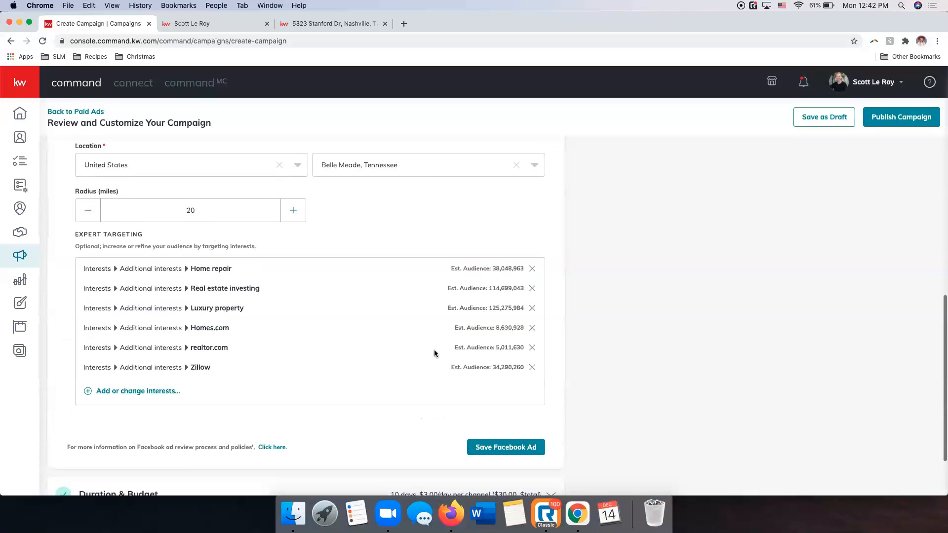
click(504, 451)
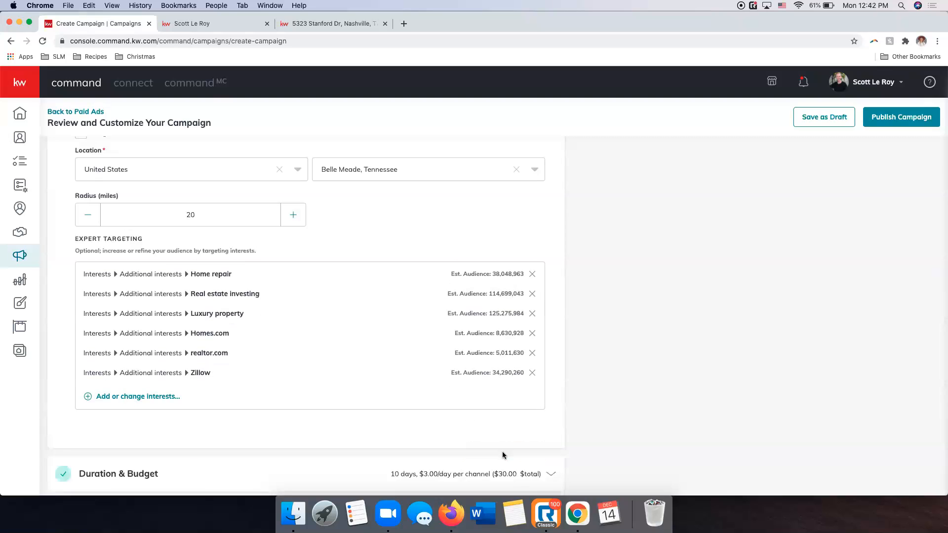
click(555, 510)
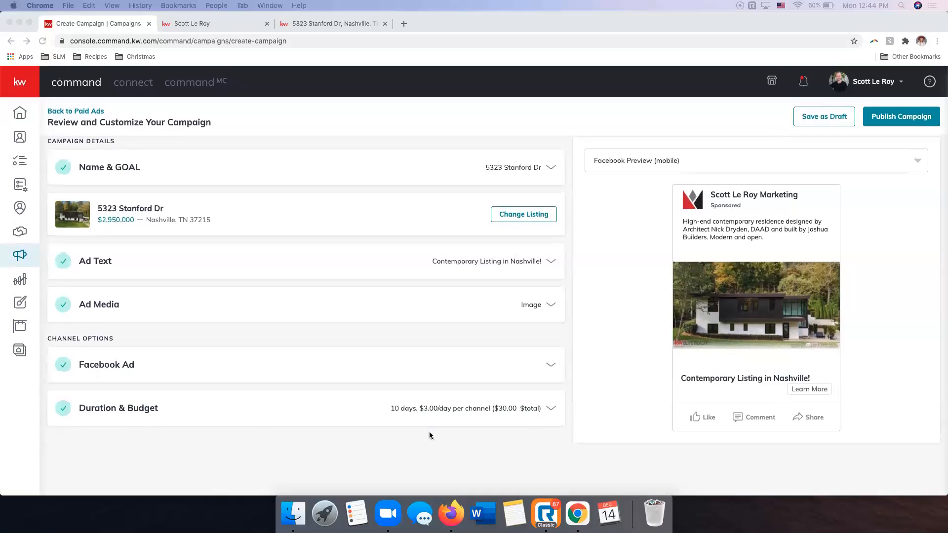
Set the campaign duration to run from Dec 16, 2020 to Dec 26, 2020.
click(489, 410)
scroll(453, 398, down, 3)
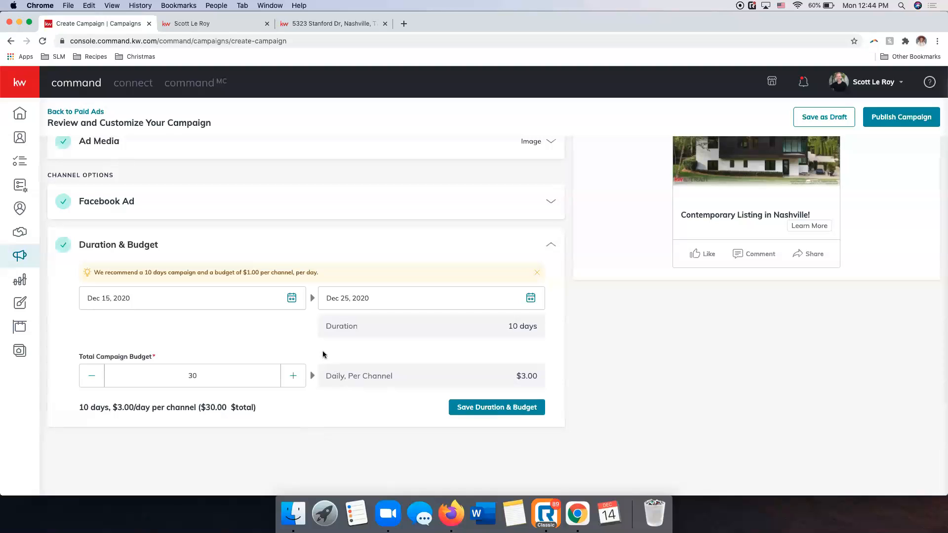
click(291, 299)
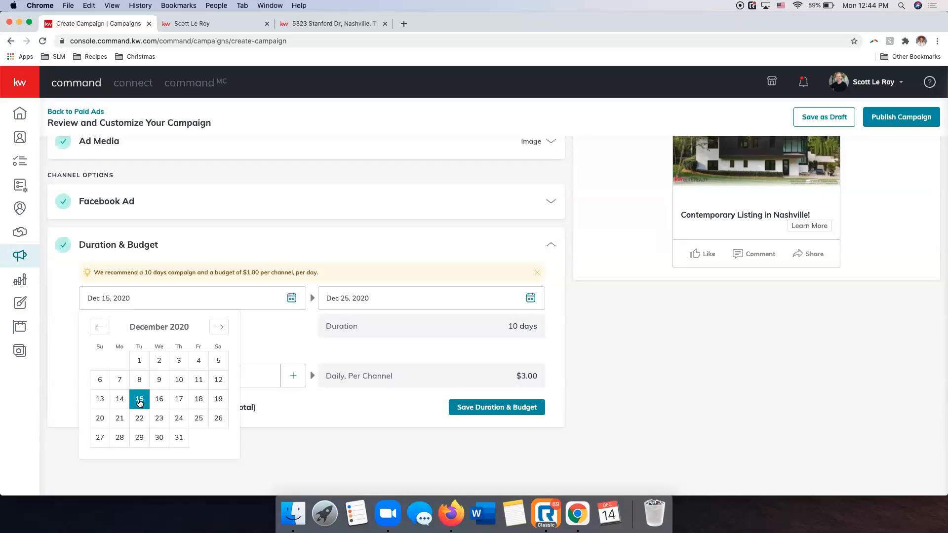
click(159, 399)
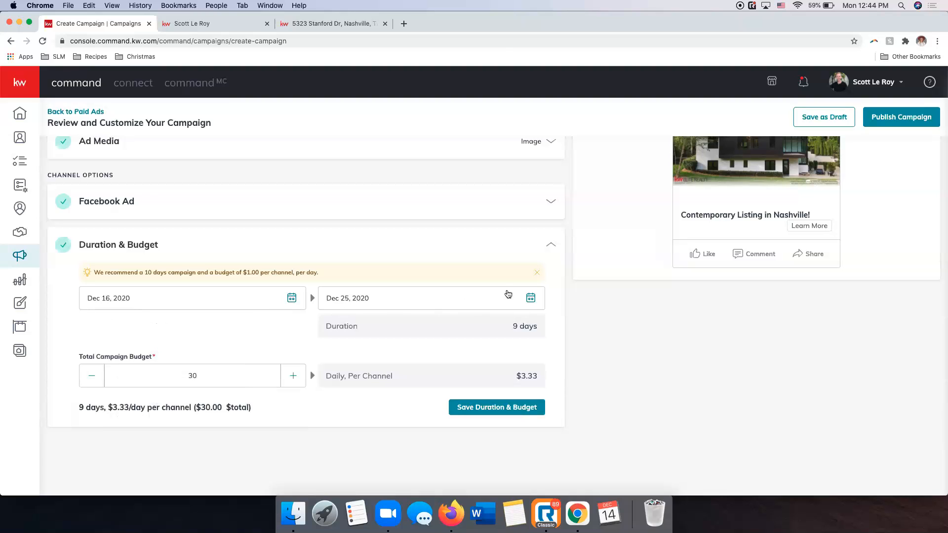
click(530, 298)
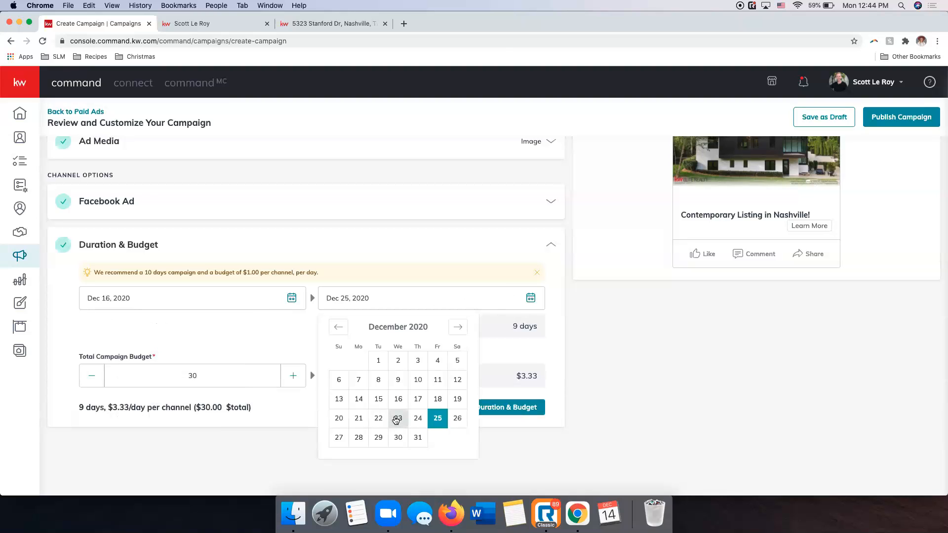
click(456, 418)
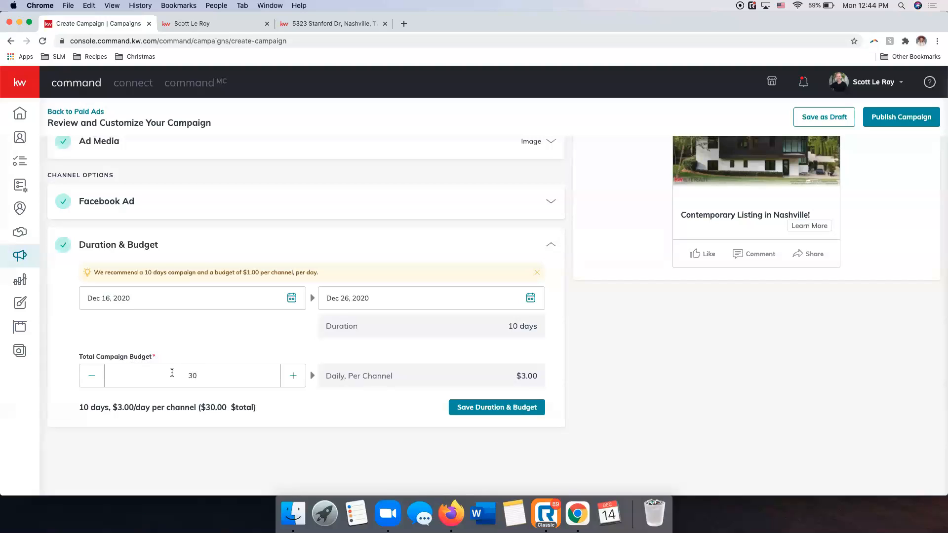
Set the total campaign budget to $10 and save the duration and budget.
key(BackSpace)
key(BackSpace)
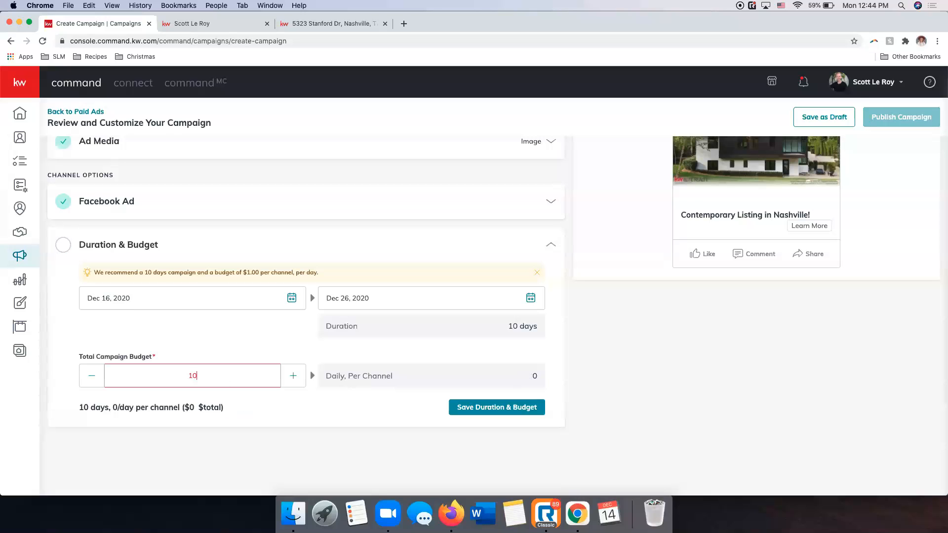
text(10)
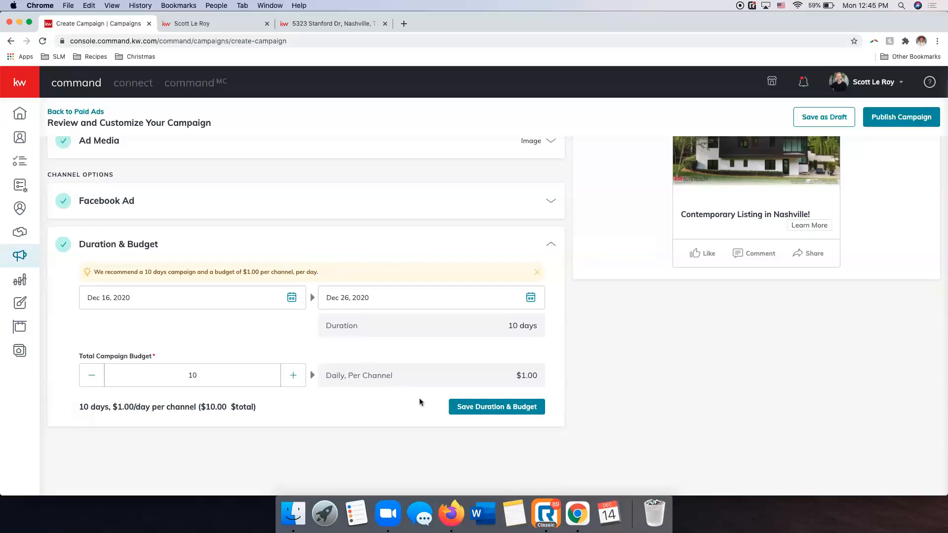
click(495, 410)
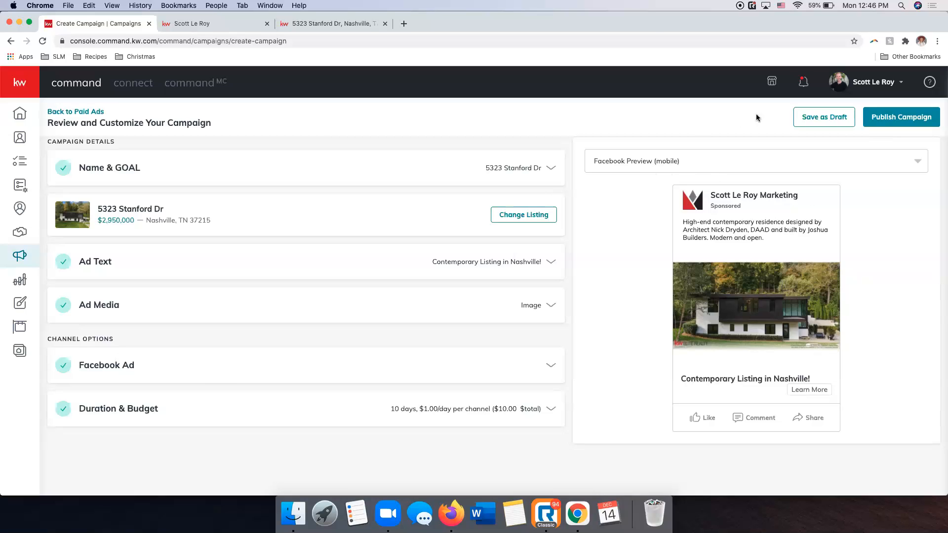
Save the campaign as a draft and view the actions available for it in the paid campaigns list.
click(820, 118)
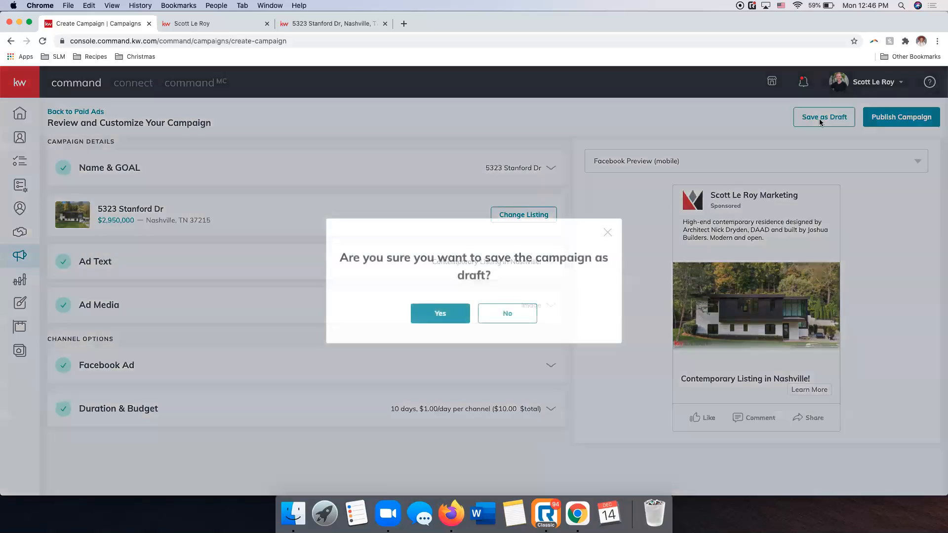
click(437, 313)
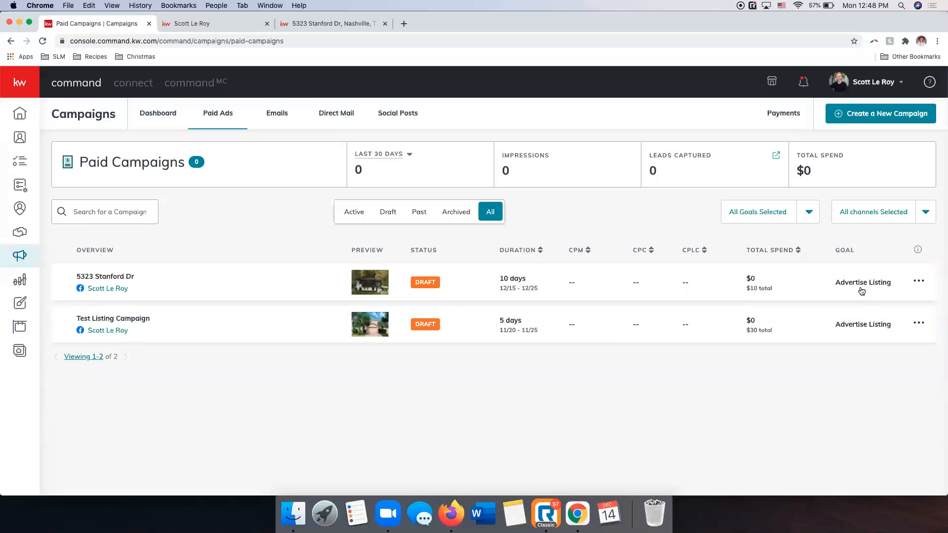
click(918, 283)
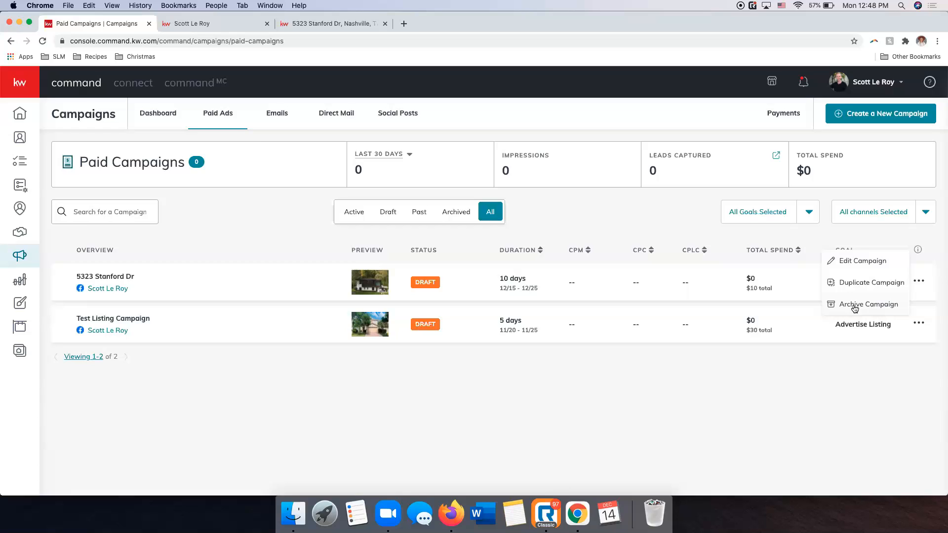
click(677, 212)
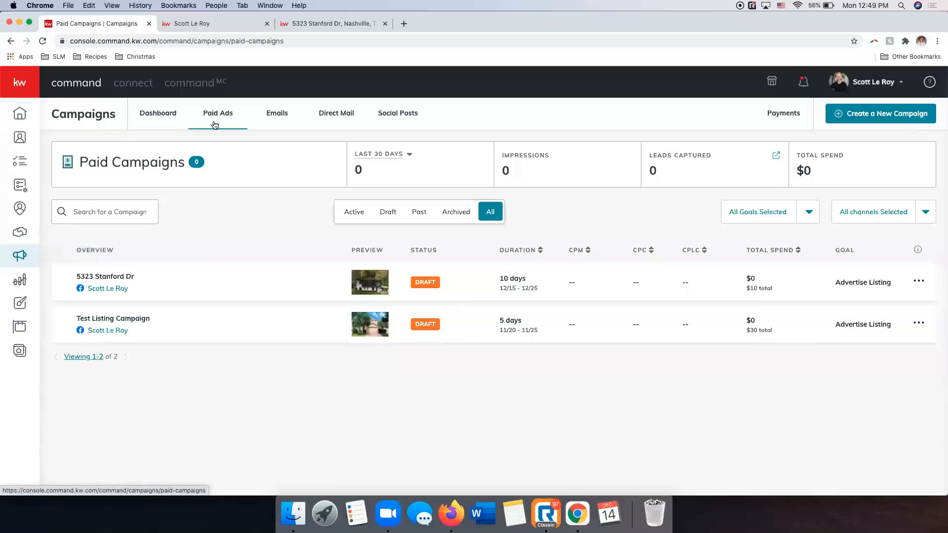
View the contacts list behind the Leads Captured figure, then return to the paid campaigns overview.
click(777, 157)
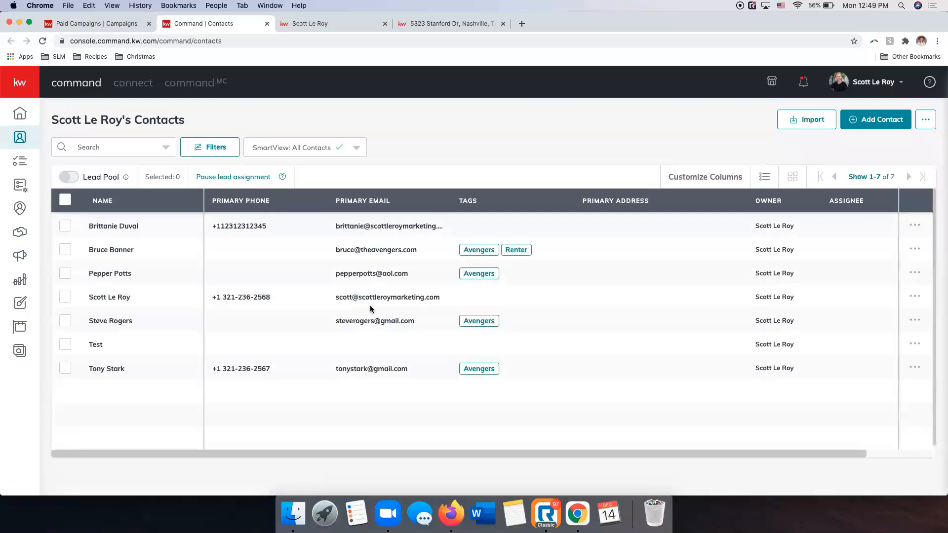
scroll(446, 411, right, 5)
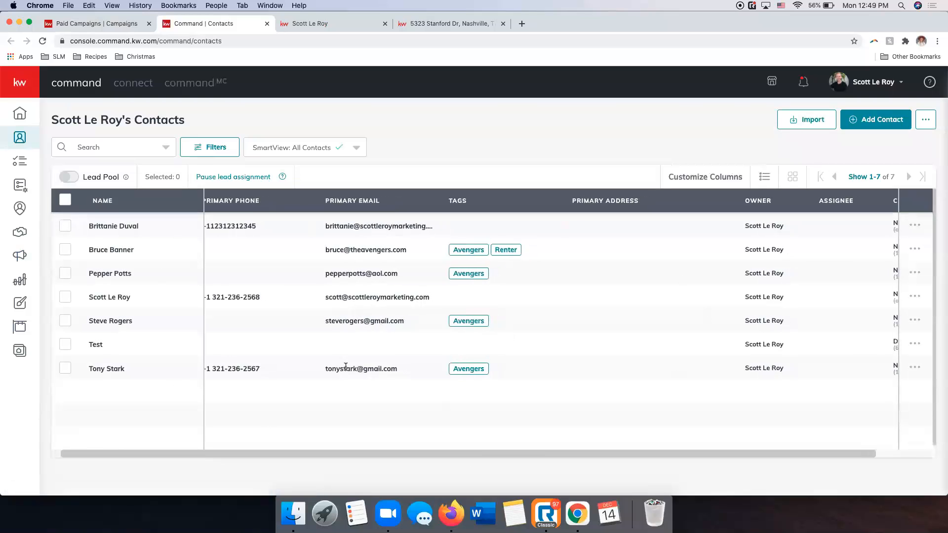
scroll(357, 368, left, 5)
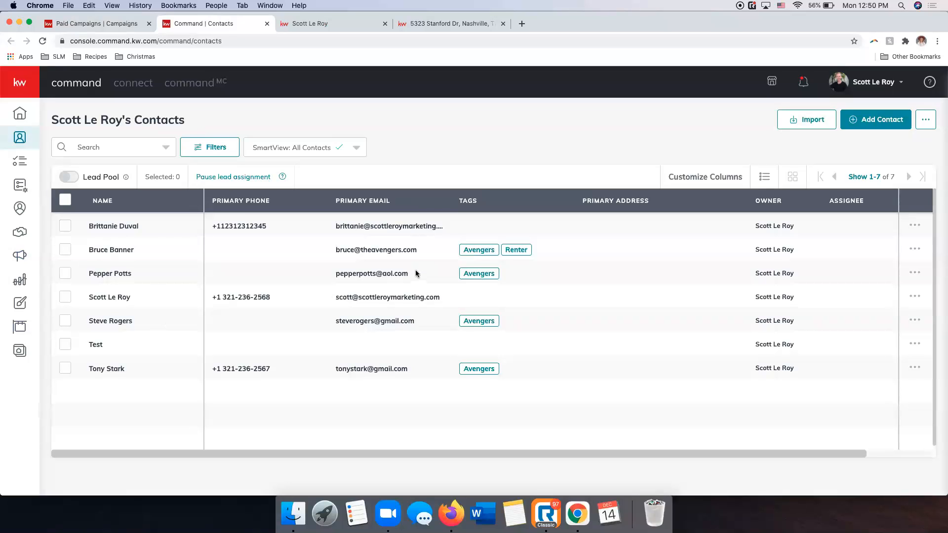
click(78, 25)
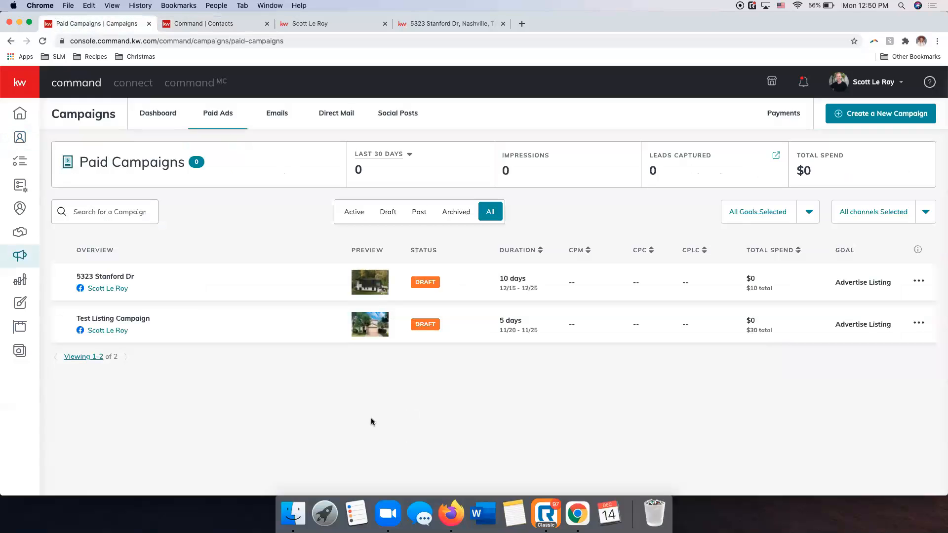